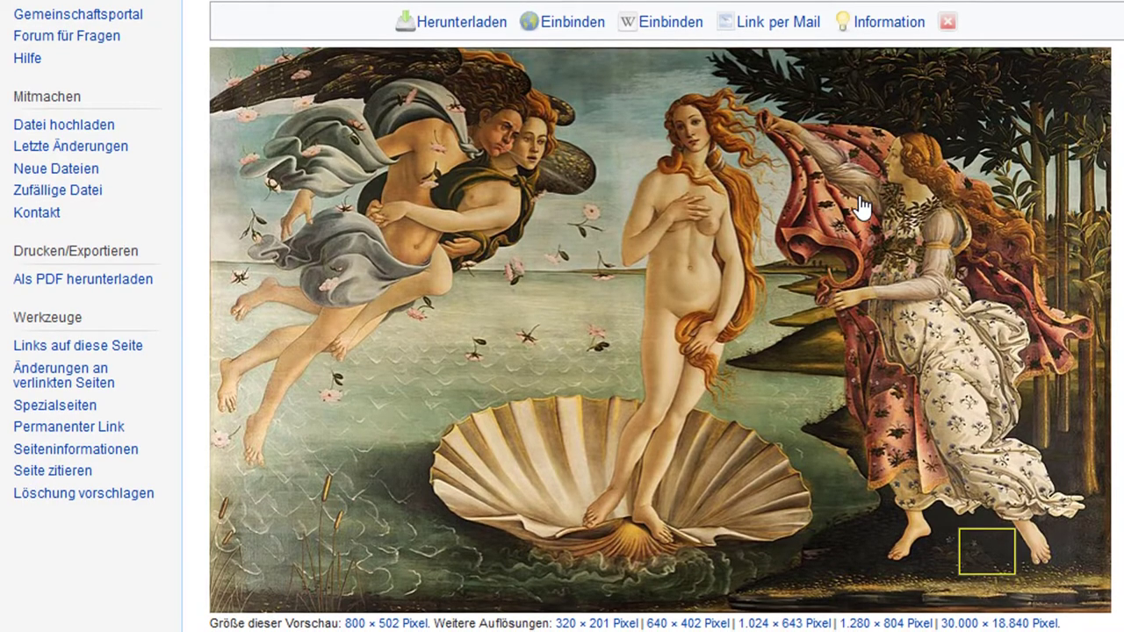
# Step: Browse the Birth of Venus file page and save its 1280 px version to sourceimages
pyautogui.scroll(-8, 861, 205)
pyautogui.scroll(-8, 861, 204)
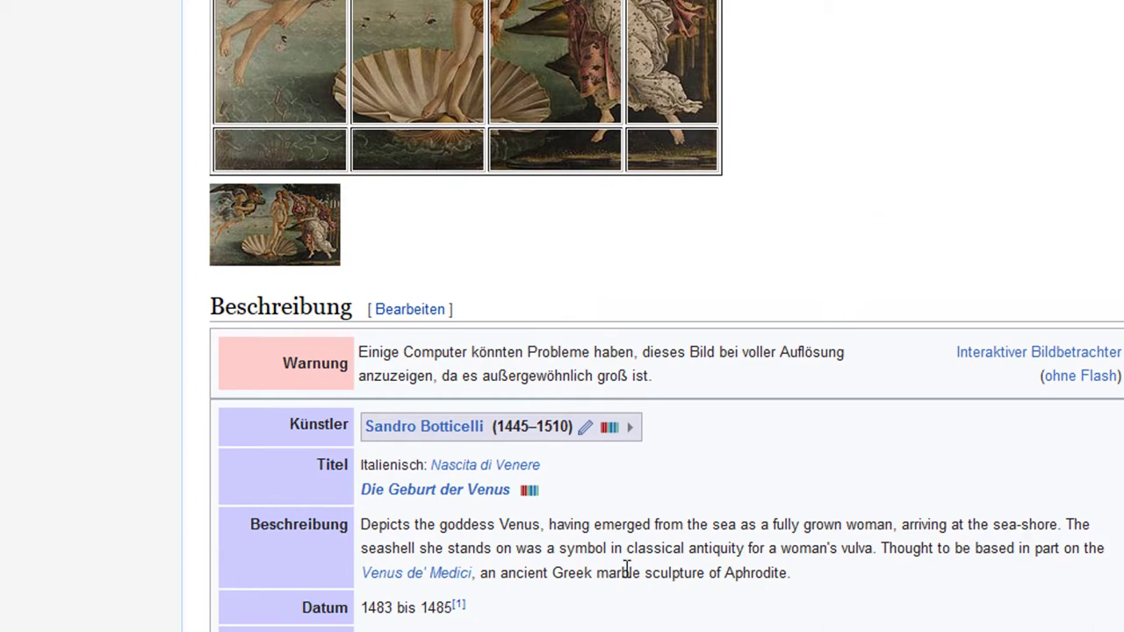
pyautogui.scroll(15, 760, 576)
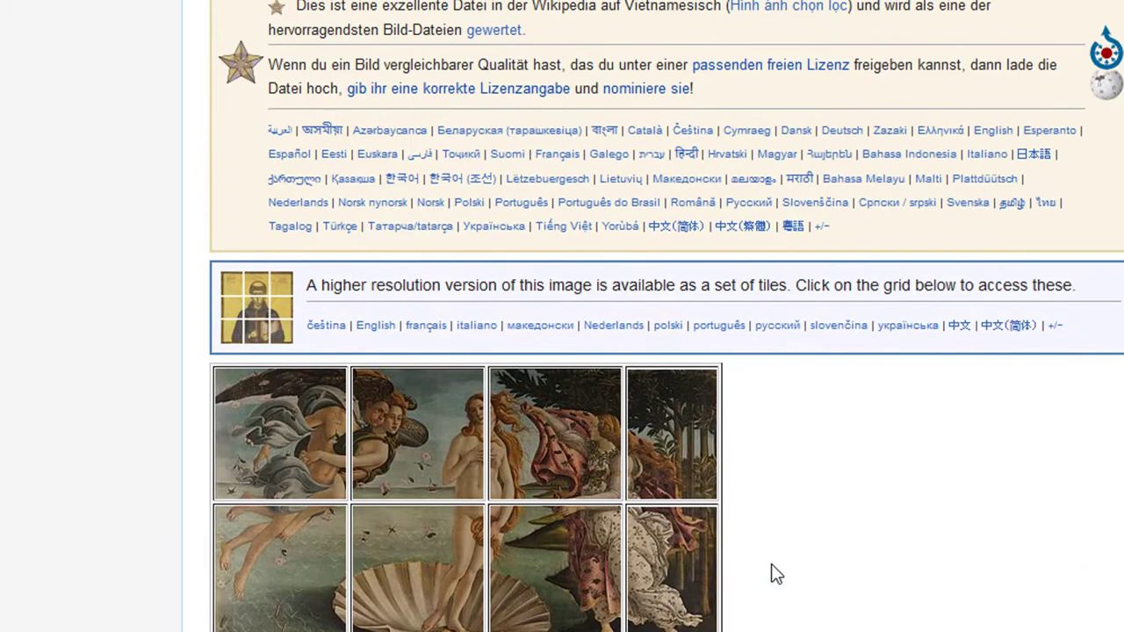
pyautogui.scroll(3, 781, 573)
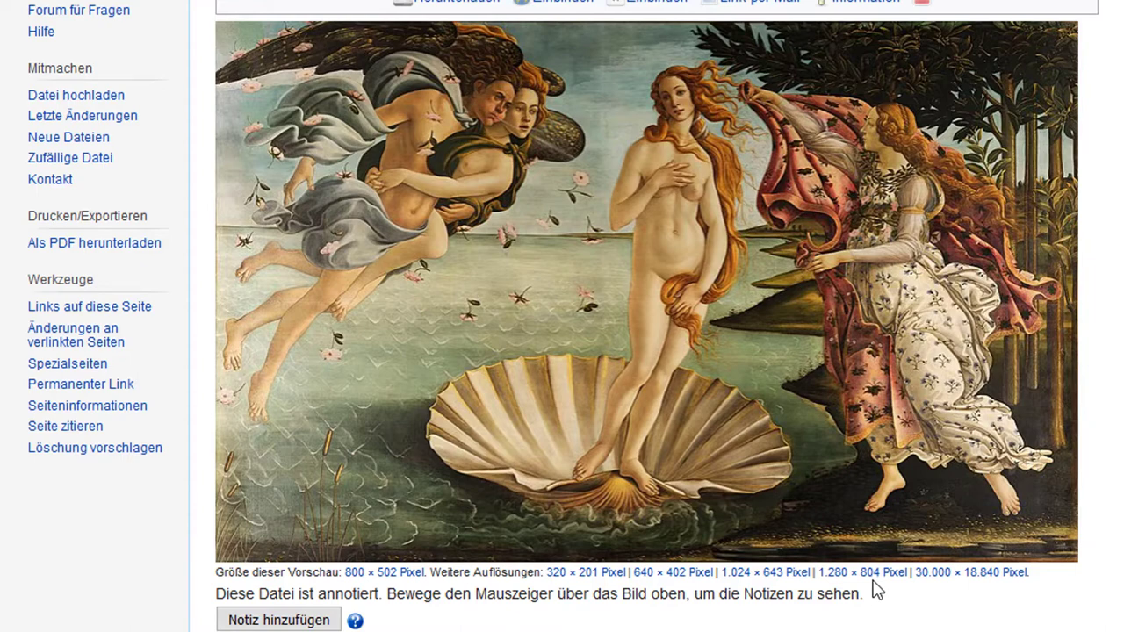
pyautogui.moveTo(811, 377)
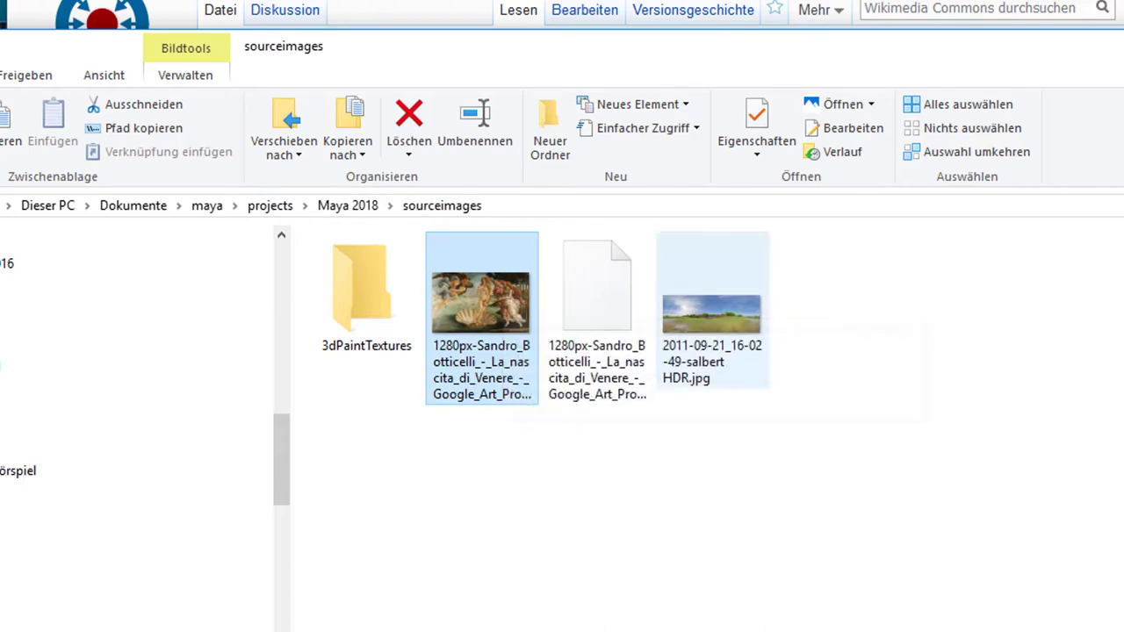
# Step: Leave the sourceimages Explorer window and return to Maya's empty scene
pyautogui.hotkey('alt', 'Tab')
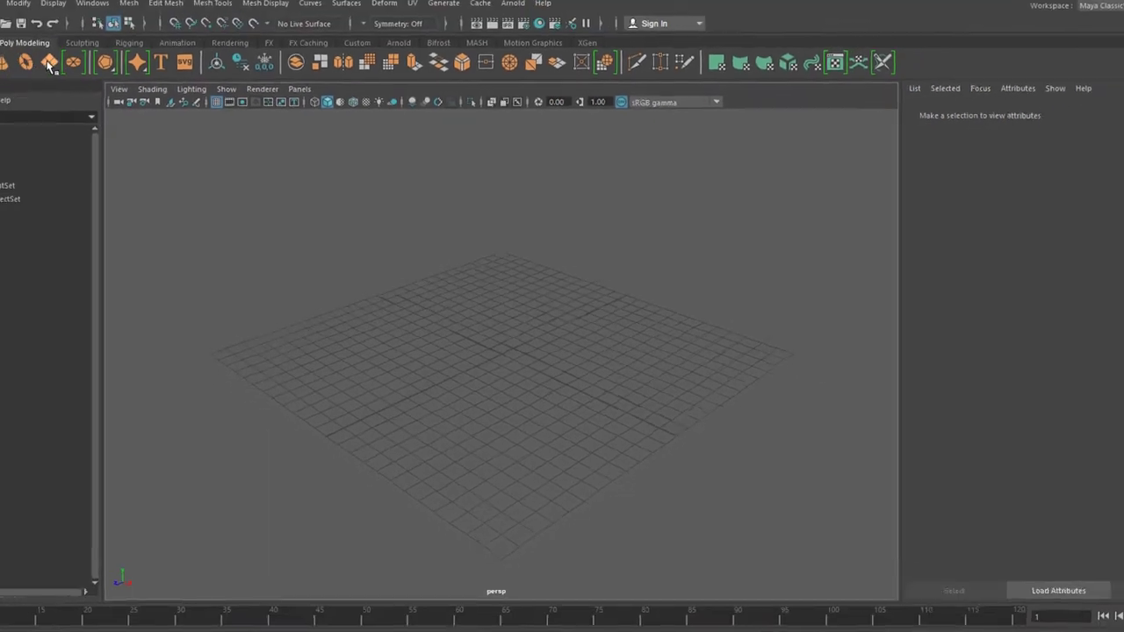
# Step: Create a polygon plane, frame it, and scale it up to fill most of the view
pyautogui.click(133, 84)
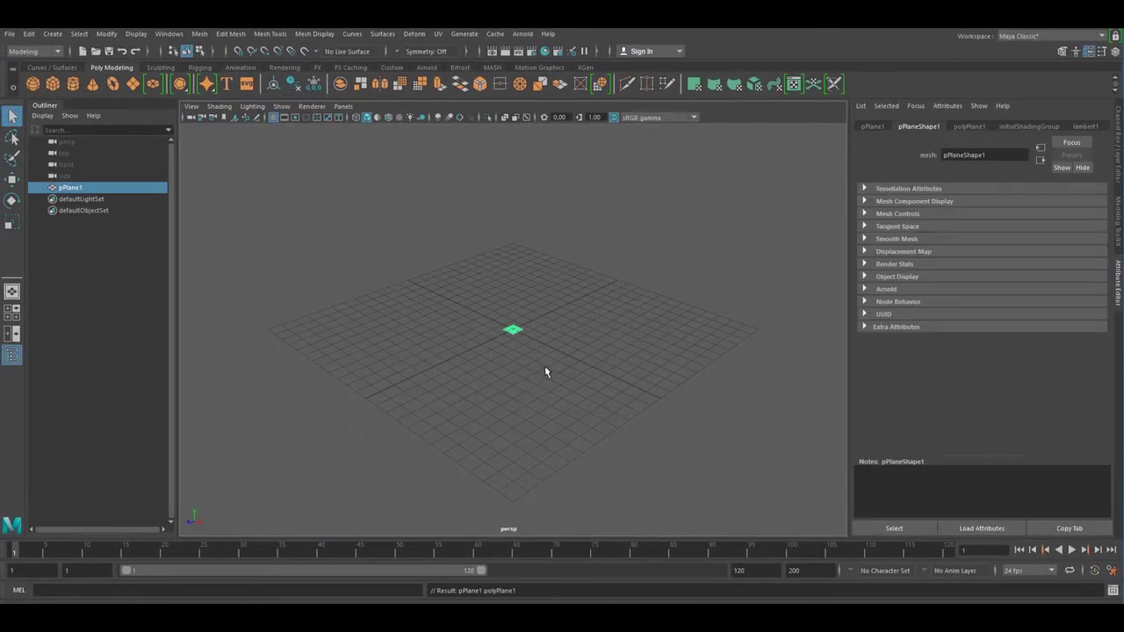
pyautogui.press('f')
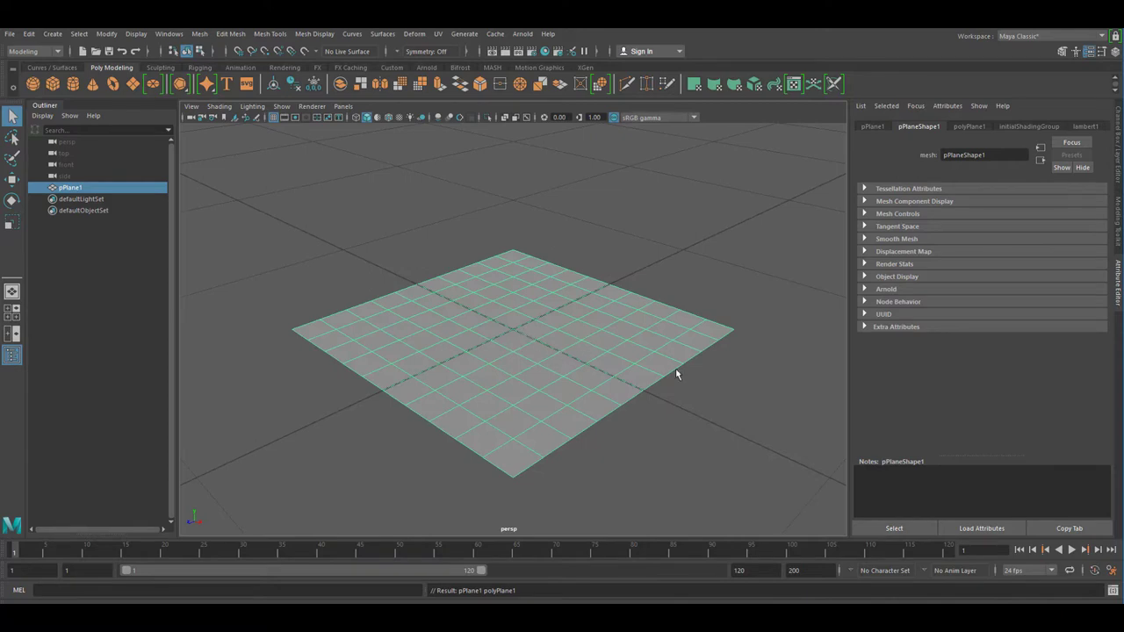
pyautogui.scroll(-5, 502, 377)
pyautogui.press('r')
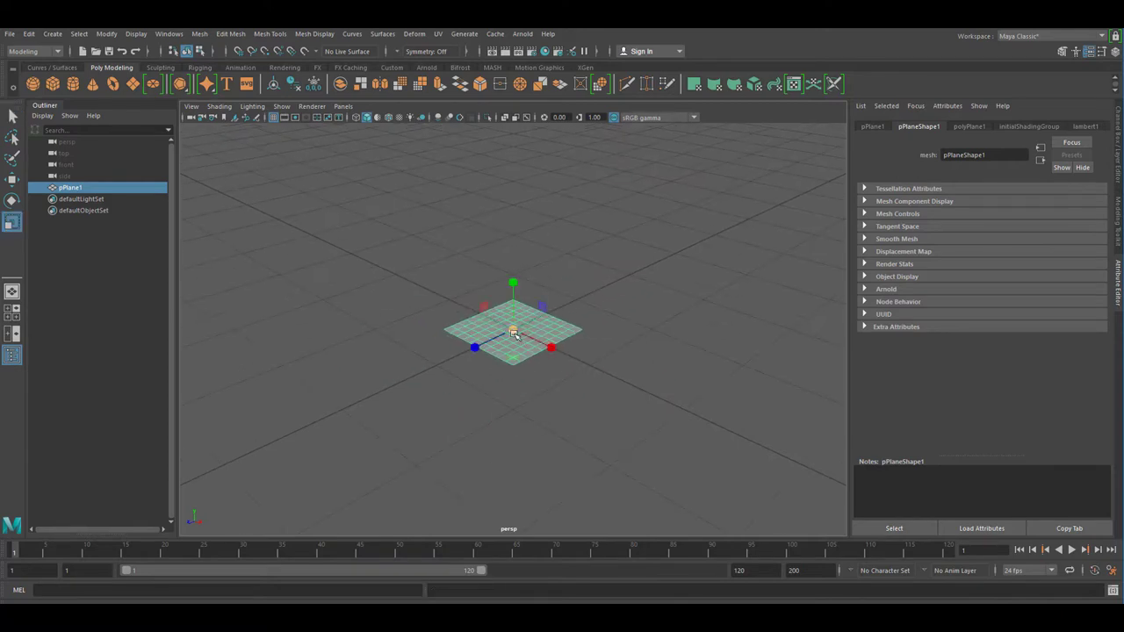
pyautogui.moveTo(514, 334); pyautogui.dragTo(549, 227)
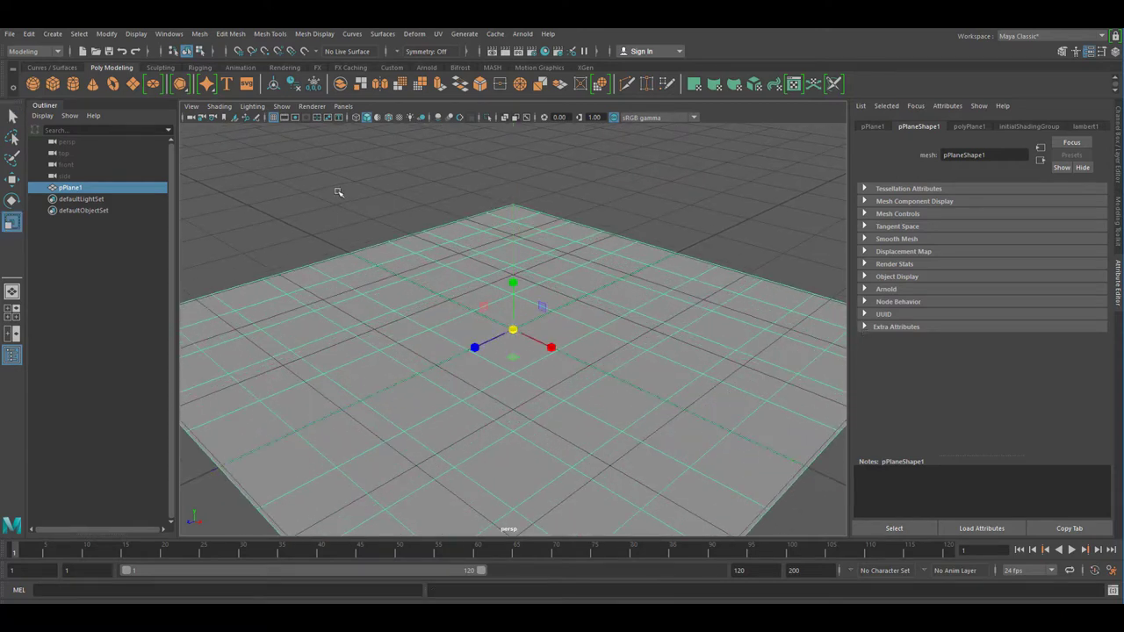
# Step: Hide the background grid and look down on the plane to assign it a material
pyautogui.click(273, 118)
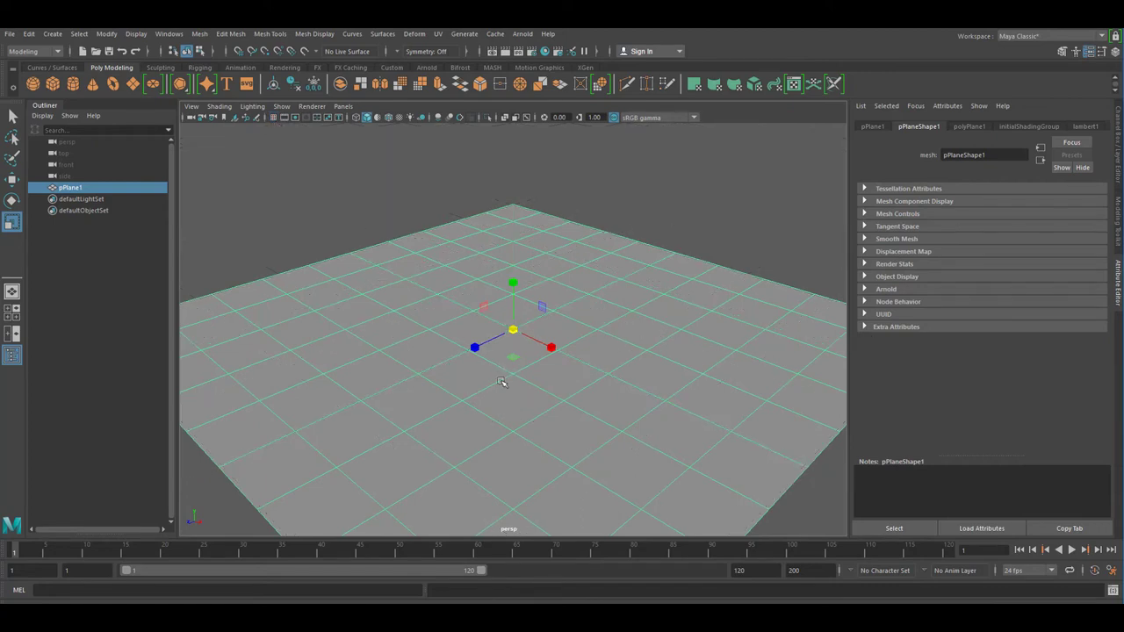
pyautogui.keyDown('alt'); pyautogui.moveTo(501, 382); pyautogui.dragTo(445, 401); pyautogui.keyUp('alt')
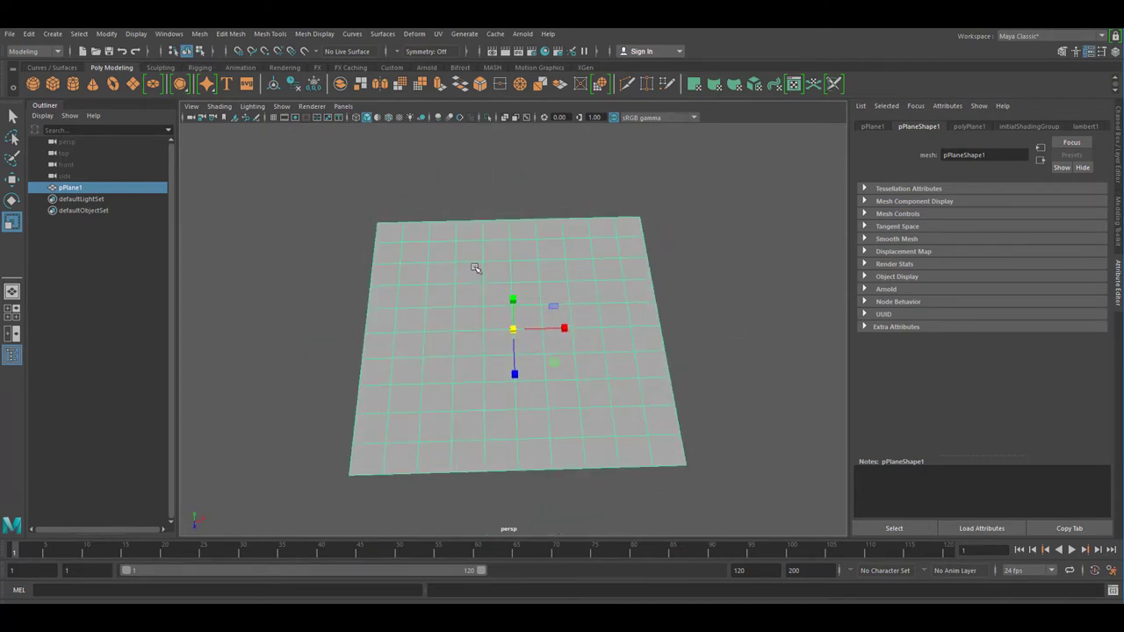
pyautogui.moveTo(474, 264); pyautogui.dragTo(503, 561, button='right')
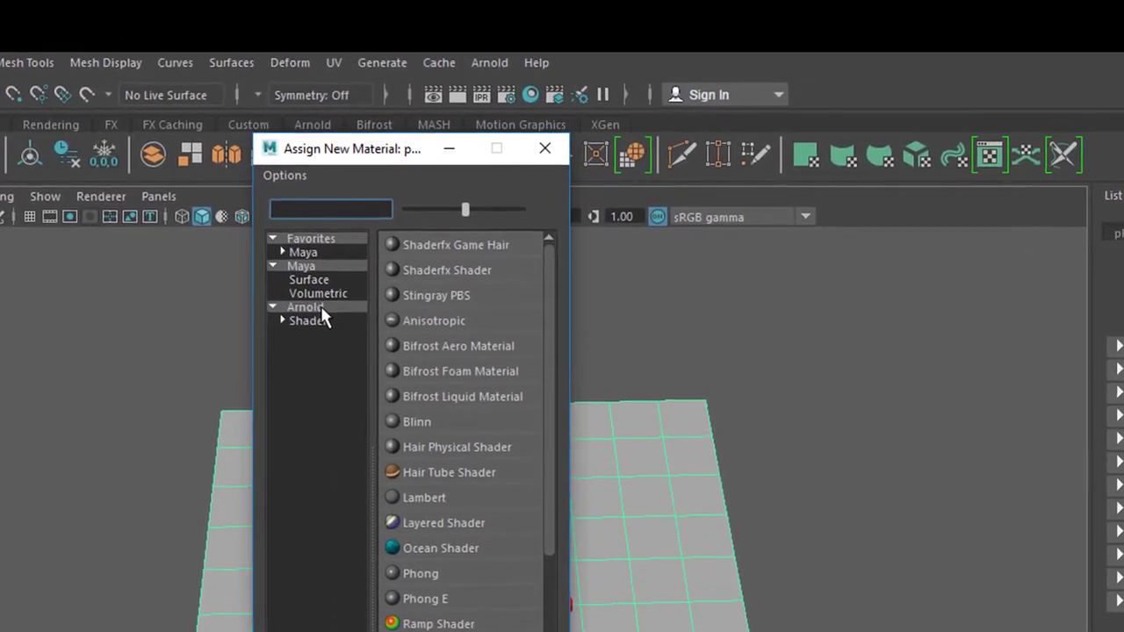
# Step: Assign a new Arnold aiStandardSurface material to the plane
pyautogui.click(320, 310)
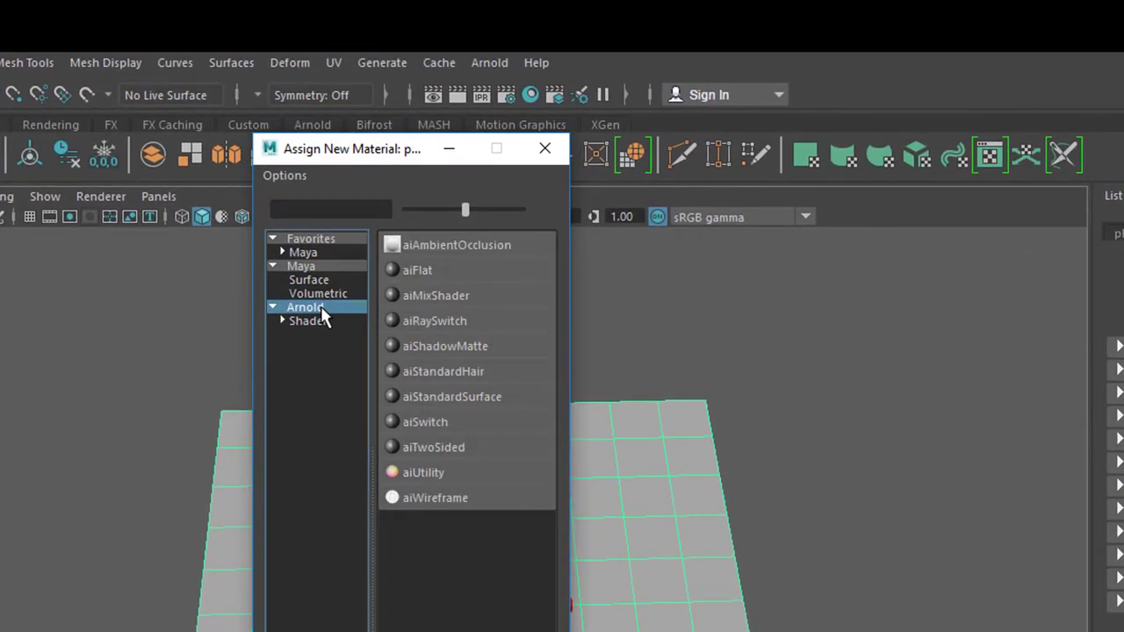
pyautogui.click(479, 397)
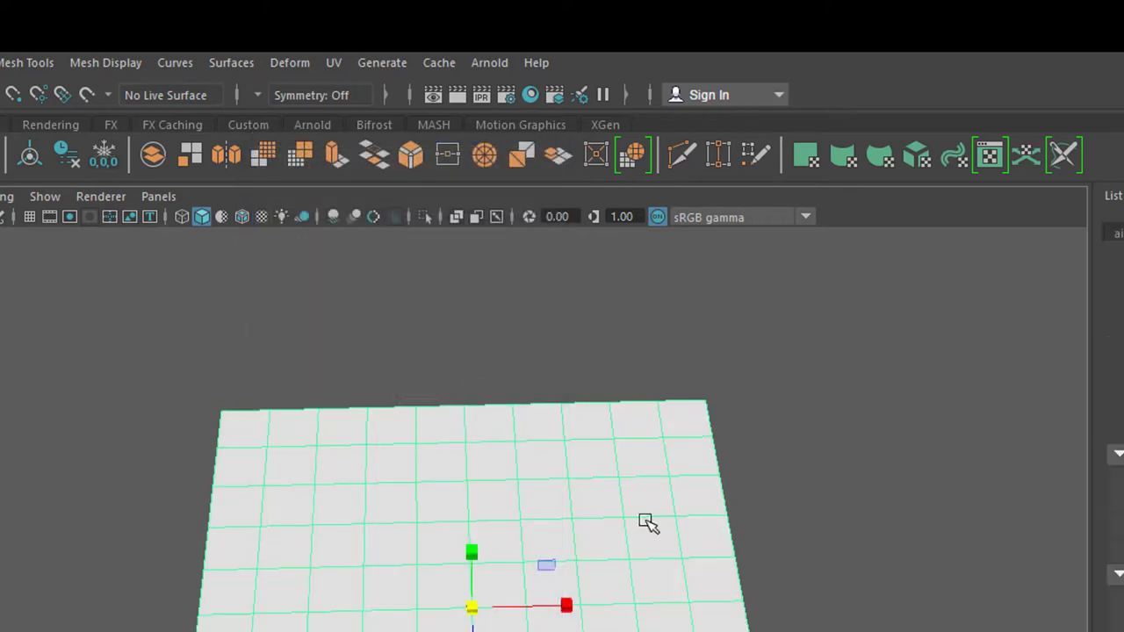
pyautogui.keyDown('alt'); pyautogui.moveTo(861, 598); pyautogui.dragTo(712, 496); pyautogui.keyUp('alt')
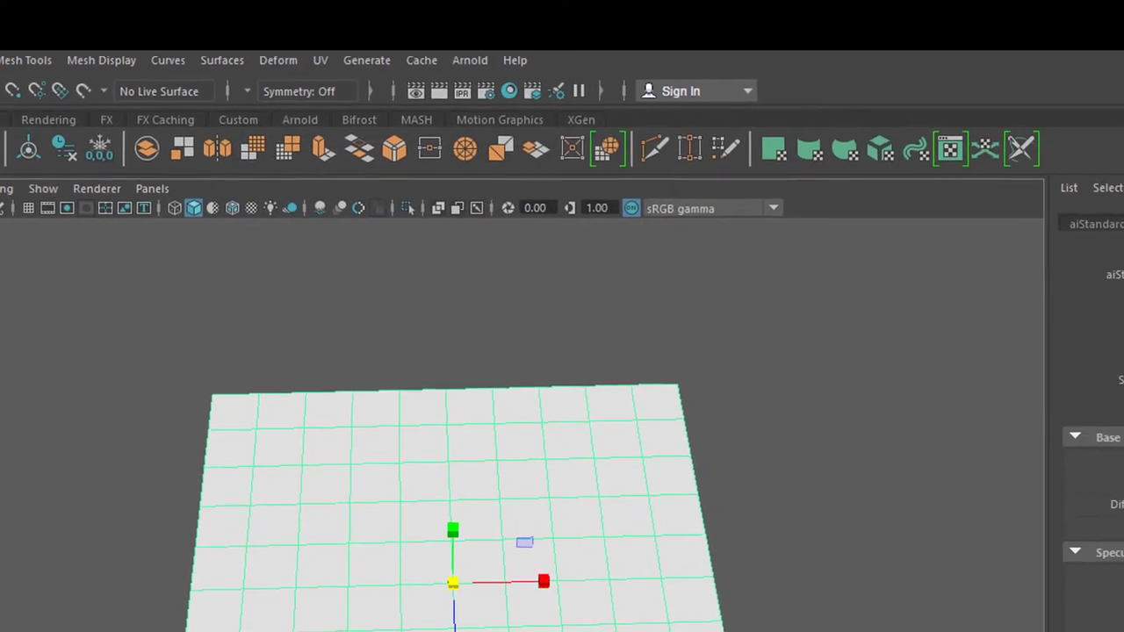
pyautogui.keyDown('alt'); pyautogui.moveTo(492, 628); pyautogui.dragTo(425, 552); pyautogui.keyUp('alt')
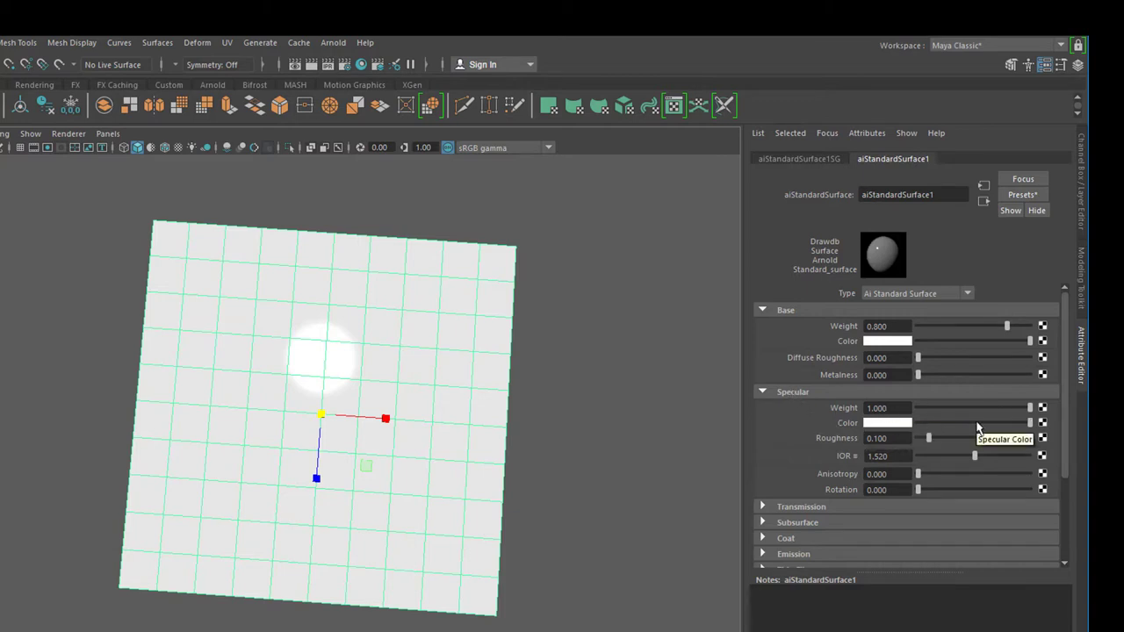
# Step: Set the material's Specular Weight to 0 and keep its base colour white
pyautogui.moveTo(1031, 409); pyautogui.dragTo(1020, 414)
pyautogui.moveTo(949, 426); pyautogui.dragTo(904, 434)
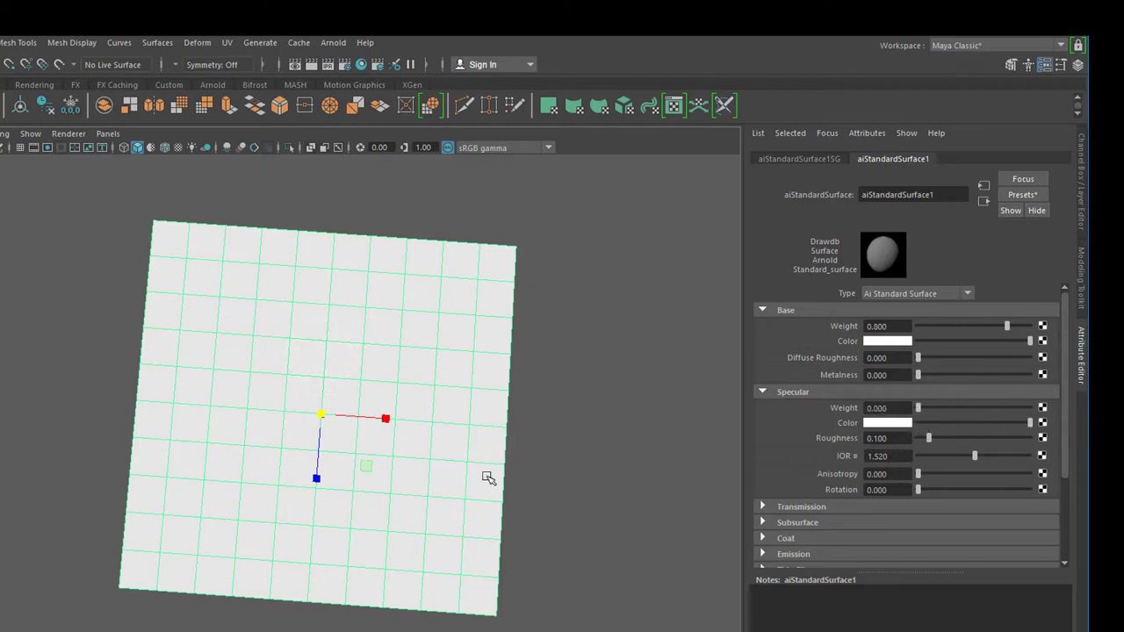
pyautogui.keyDown('alt'); pyautogui.moveTo(490, 472); pyautogui.dragTo(483, 465); pyautogui.keyUp('alt')
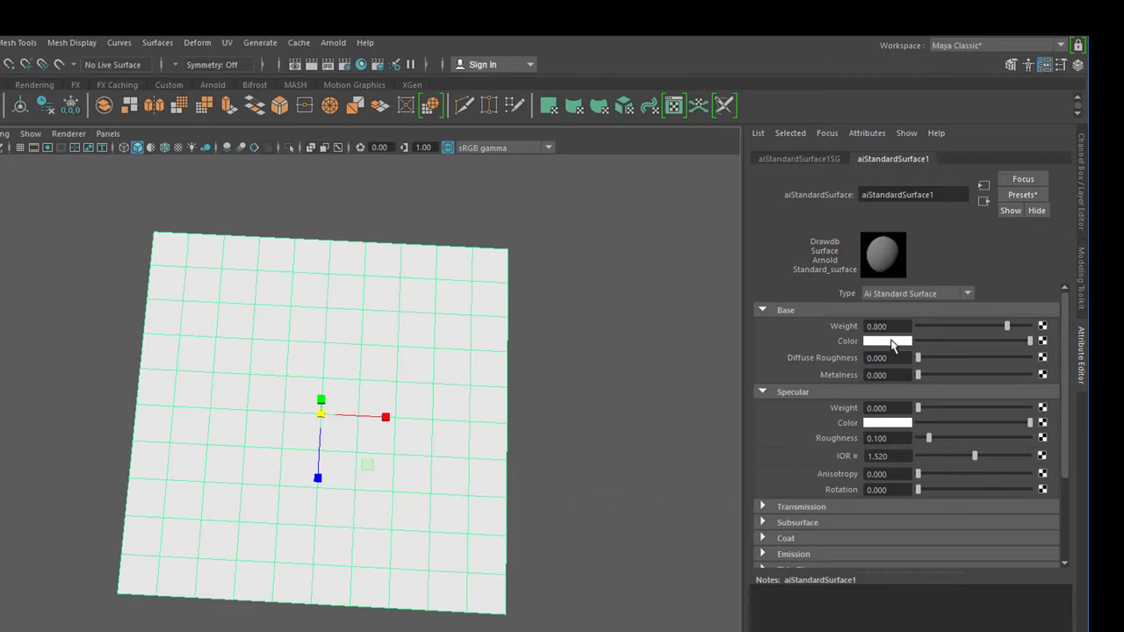
pyautogui.moveTo(1032, 343)
pyautogui.mouseDown()
pyautogui.moveTo(941, 352)
pyautogui.moveTo(1035, 363)
pyautogui.mouseUp()
# Step: Connect an Arnold aiImage texture node to the material's Base Color
pyautogui.click(1043, 343)
pyautogui.moveTo(321, 284); pyautogui.dragTo(377, 190)
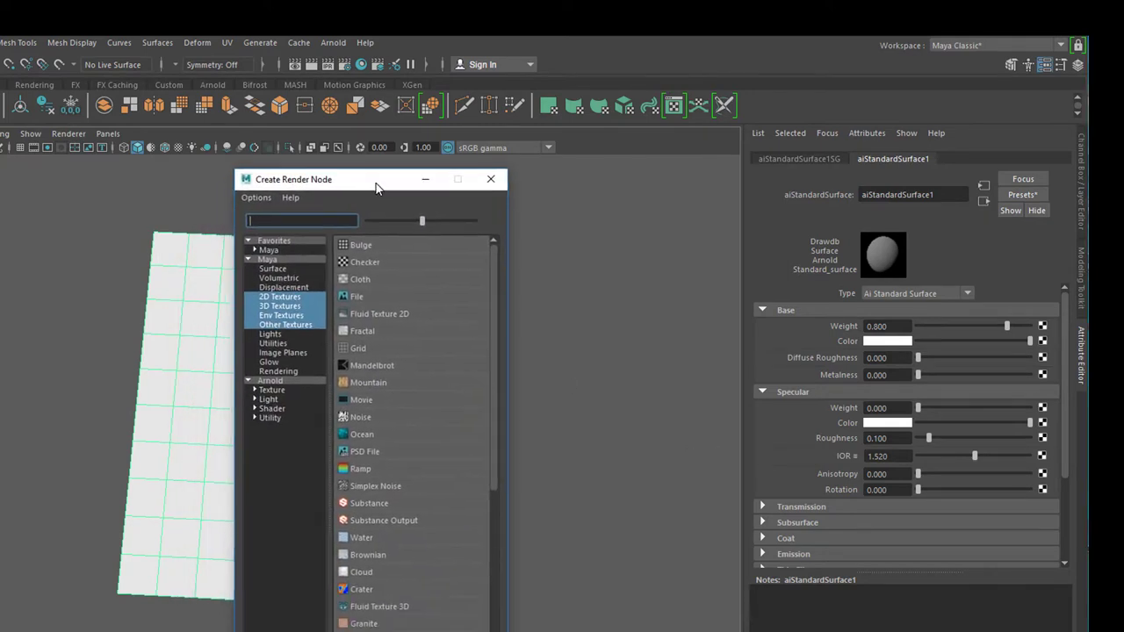
pyautogui.click(272, 381)
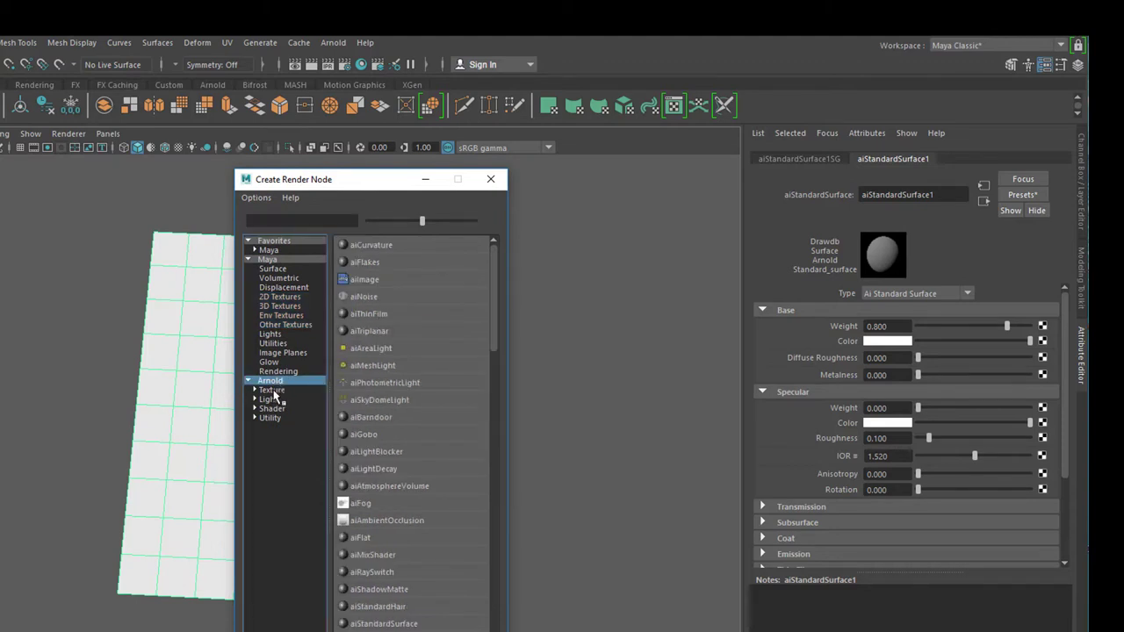
pyautogui.click(273, 391)
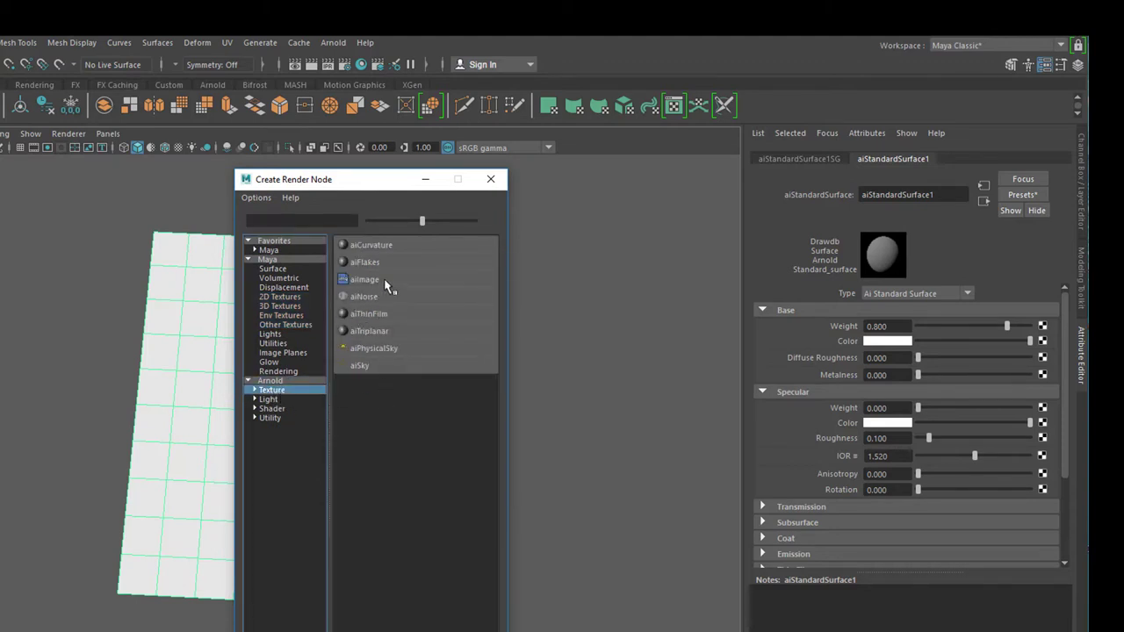
pyautogui.click(385, 281)
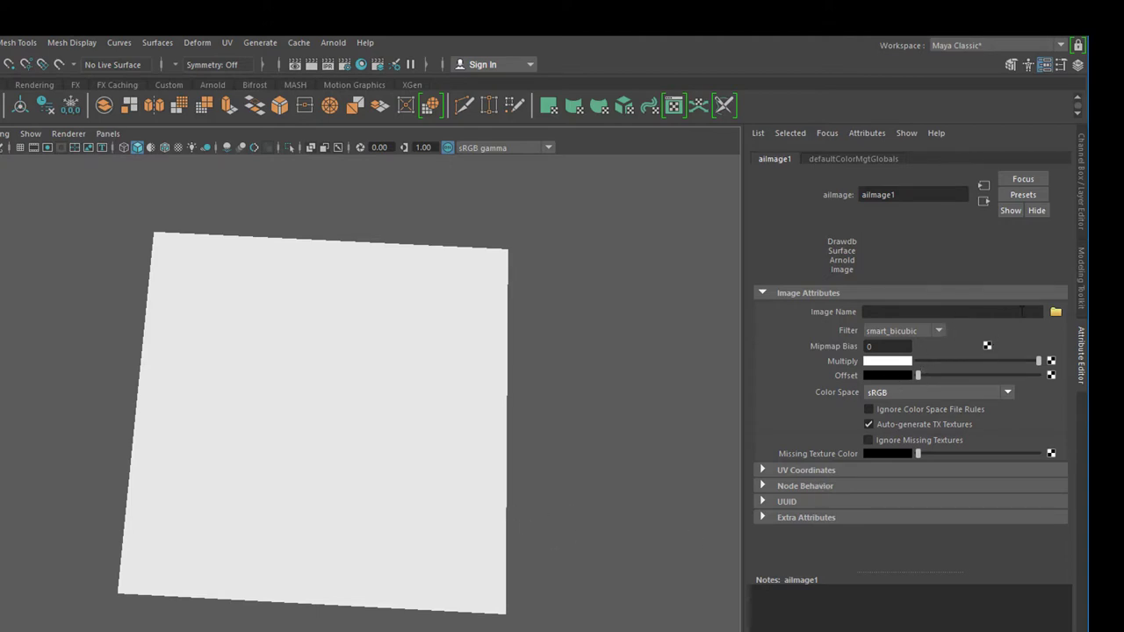
# Step: Load the edited Botticelli JPG from sourceimages into the aiImage node
pyautogui.click(1057, 314)
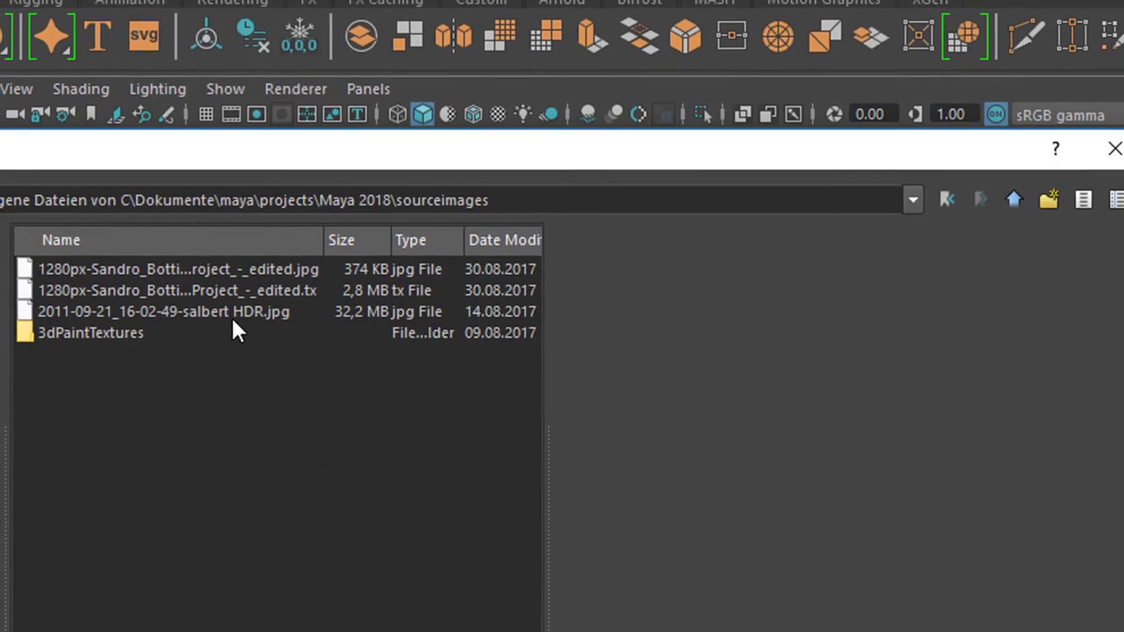
pyautogui.click(238, 270)
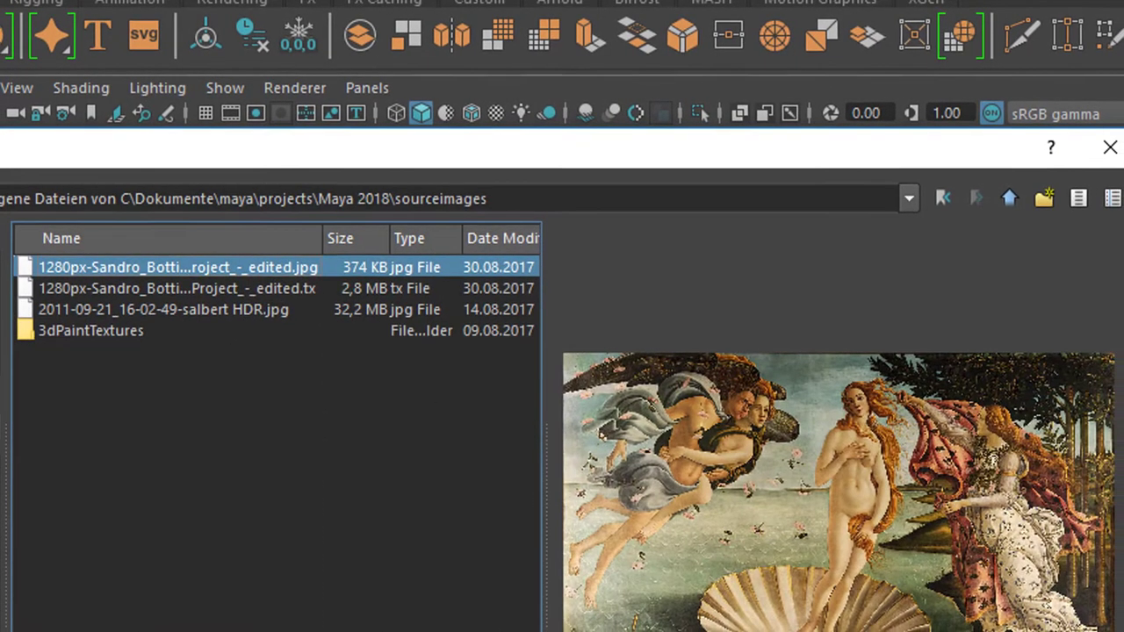
pyautogui.press('Return')
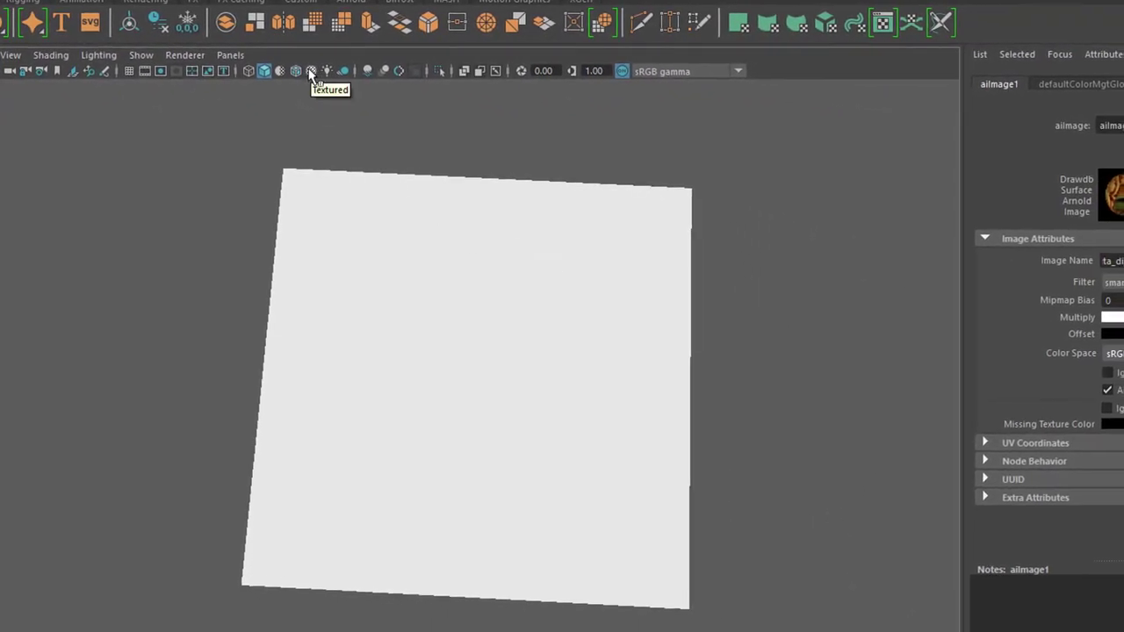
# Step: Show the painting texture in a single maximized top view with the grid hidden
pyautogui.press('6')
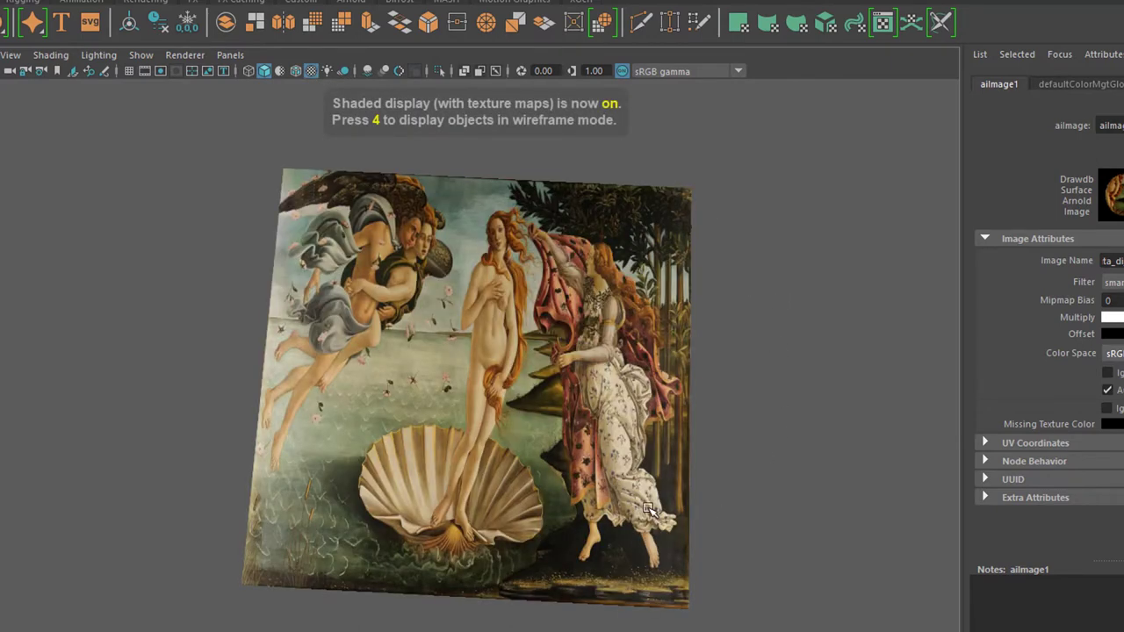
pyautogui.keyDown('alt'); pyautogui.moveTo(633, 519); pyautogui.dragTo(634, 527); pyautogui.keyUp('alt')
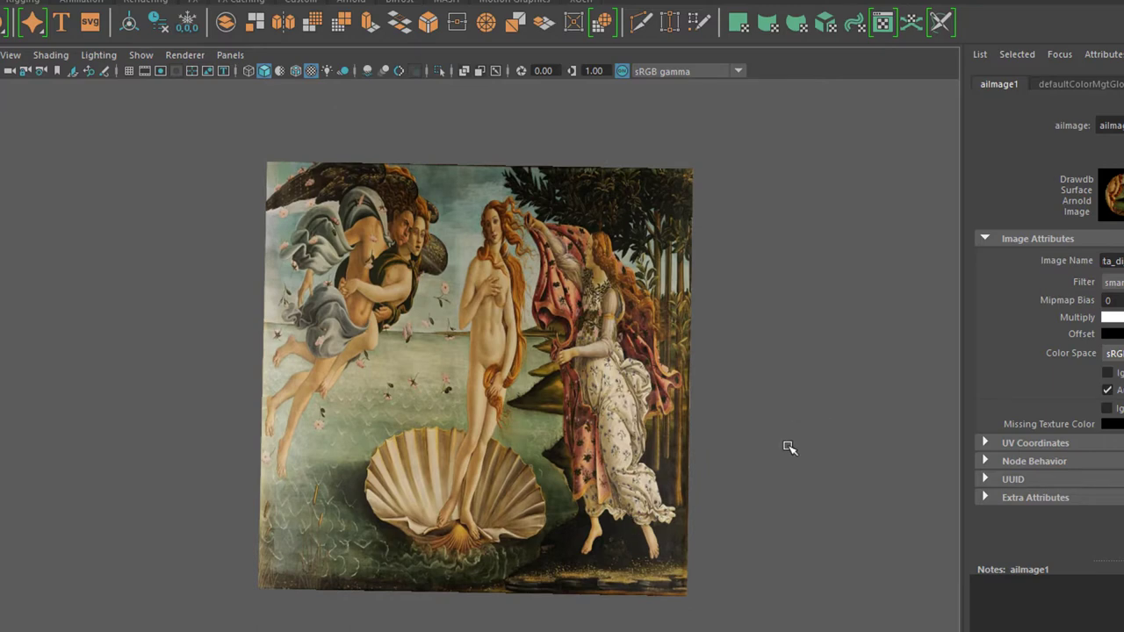
pyautogui.press('space')
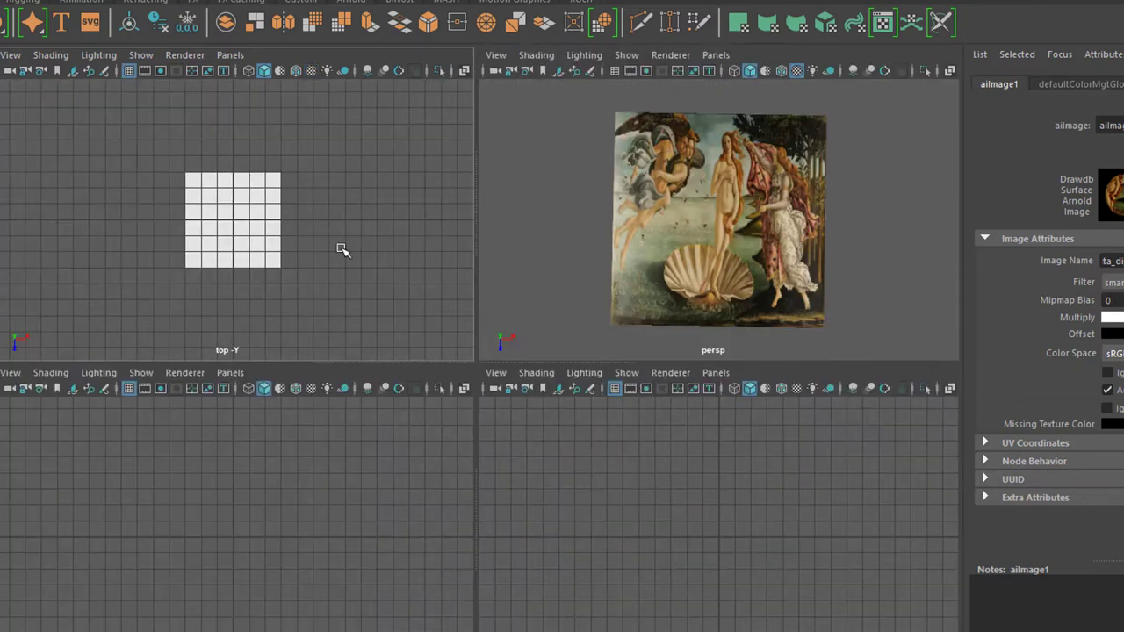
pyautogui.press('space')
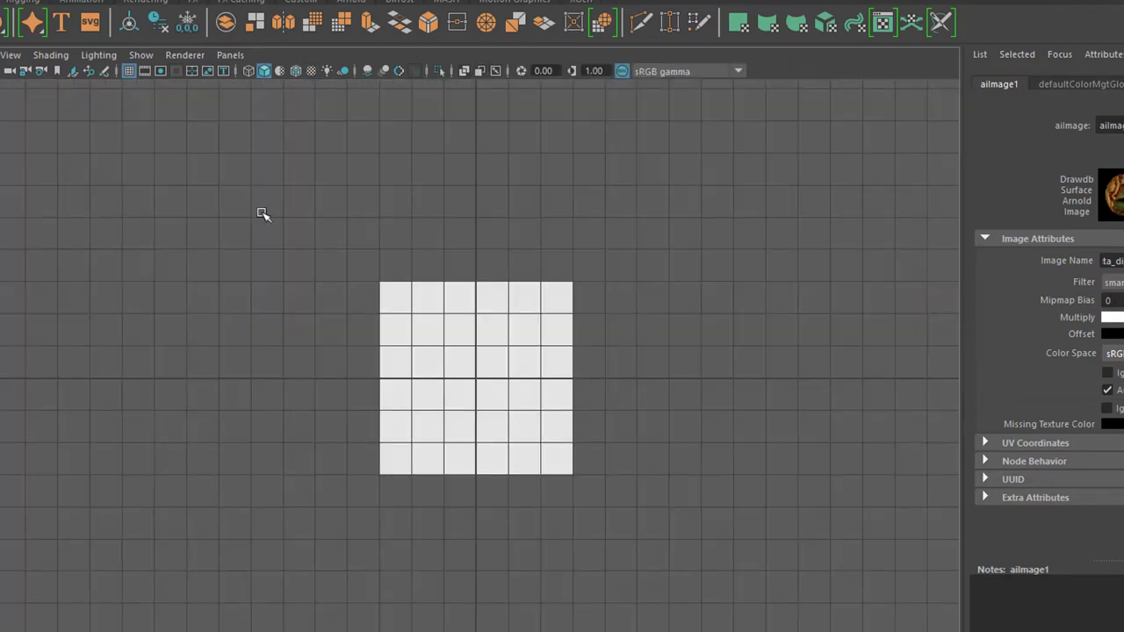
pyautogui.click(128, 71)
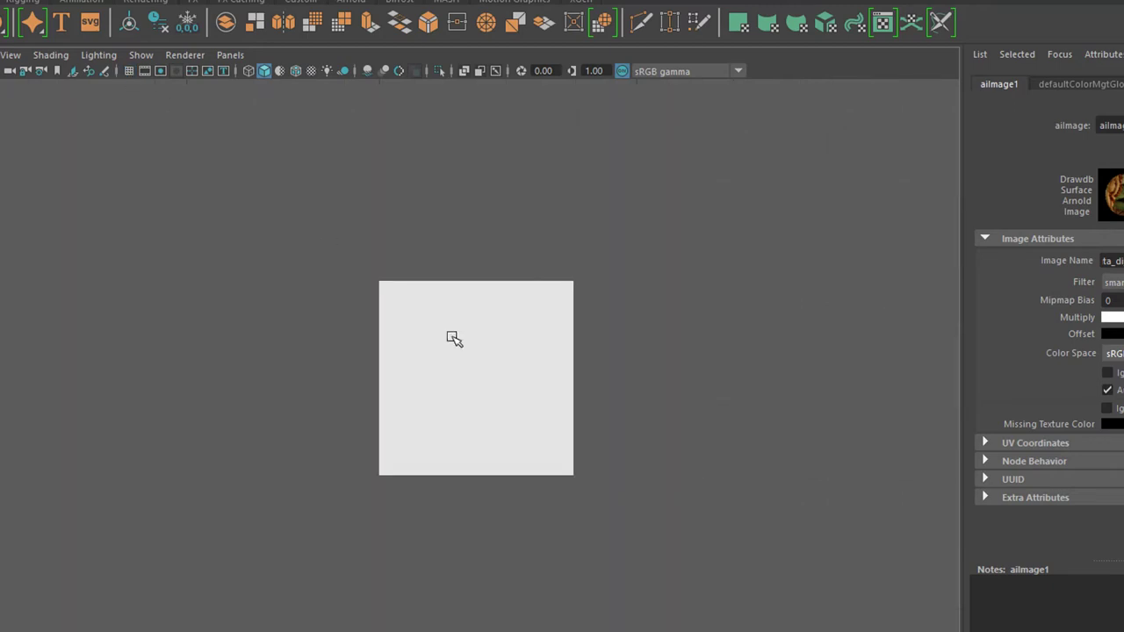
pyautogui.press('6')
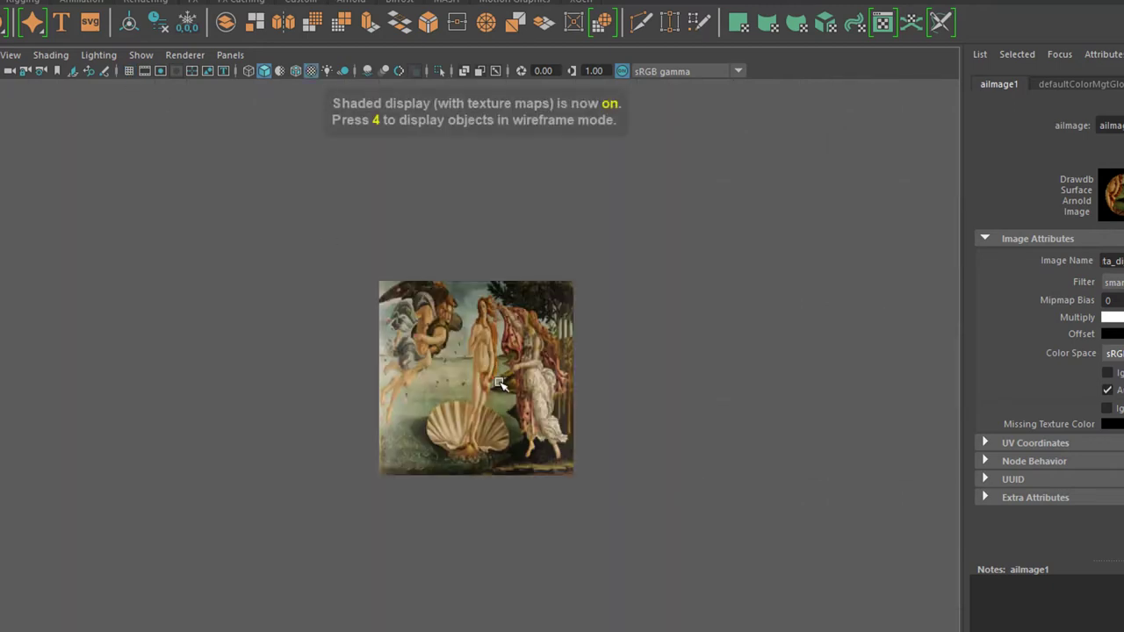
# Step: Stretch the plane wider along X to match the painting and check polyPlane1 settings
pyautogui.moveTo(492, 413)
pyautogui.keyDown('alt'); pyautogui.mouseDown(button='right')
pyautogui.moveTo(527, 447)
pyautogui.moveTo(921, 454)
pyautogui.mouseUp(button='right'); pyautogui.keyUp('alt')
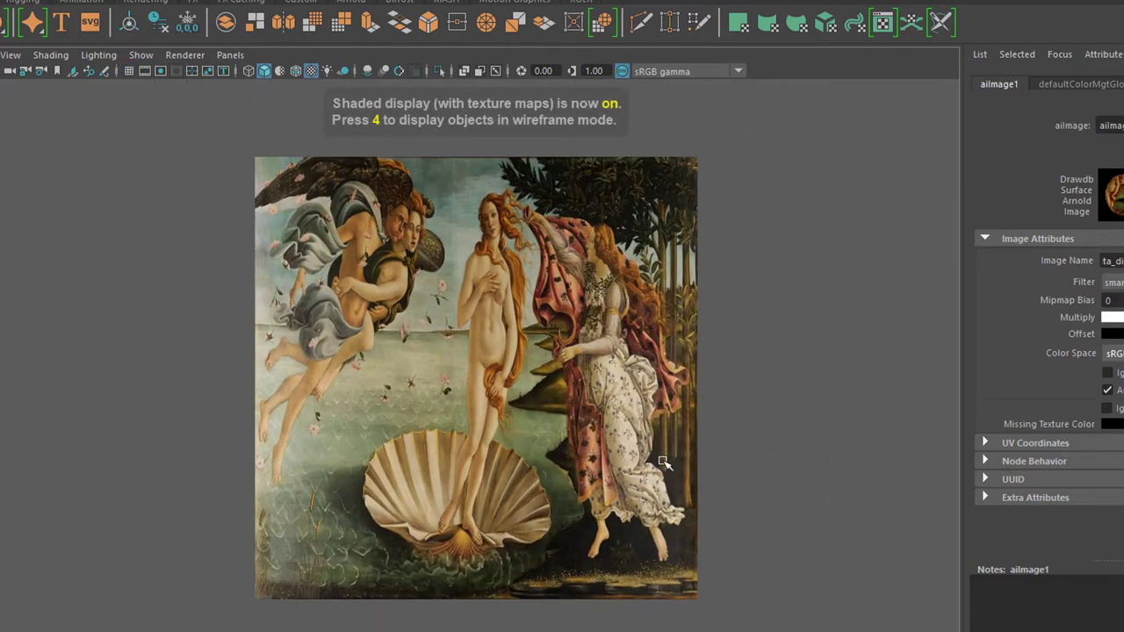
pyautogui.click(579, 414)
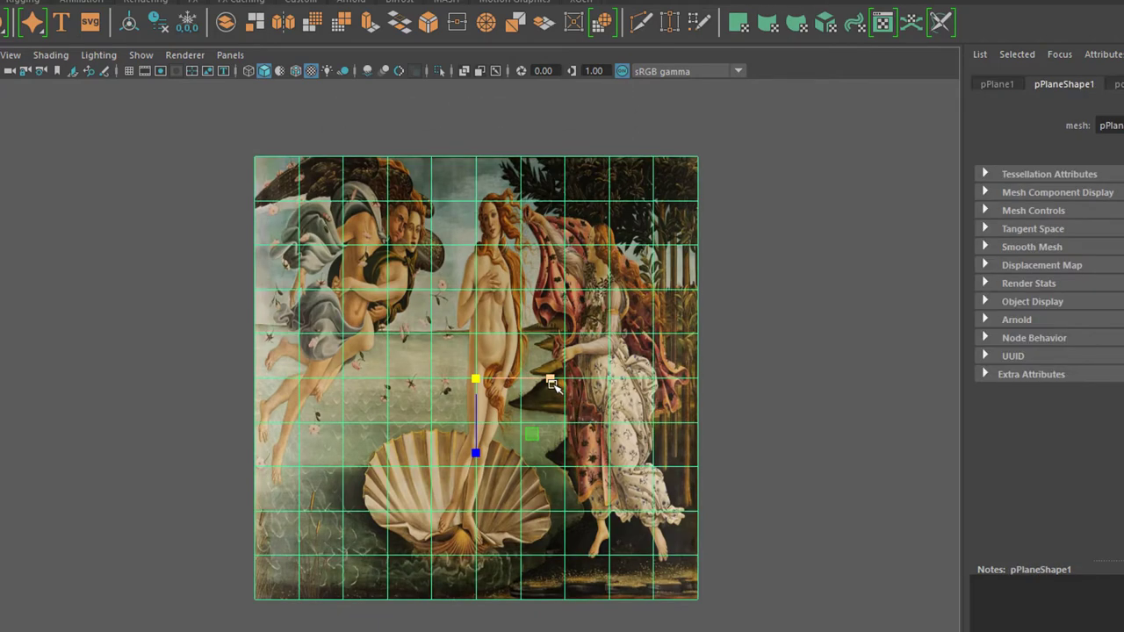
pyautogui.moveTo(556, 380); pyautogui.dragTo(580, 384)
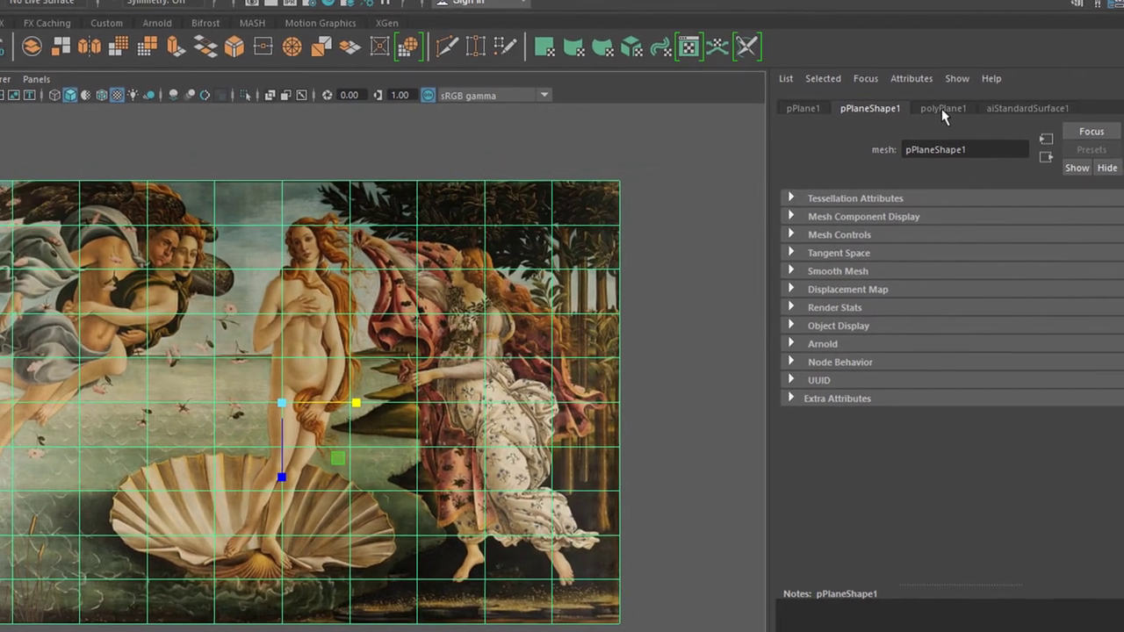
pyautogui.click(969, 105)
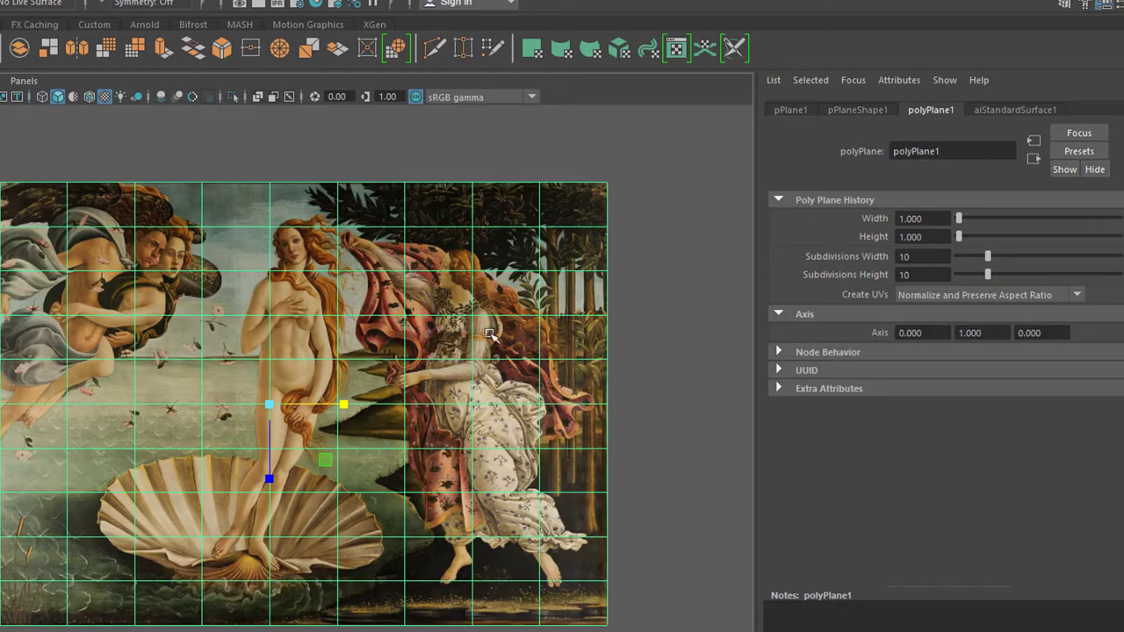
pyautogui.click(313, 169)
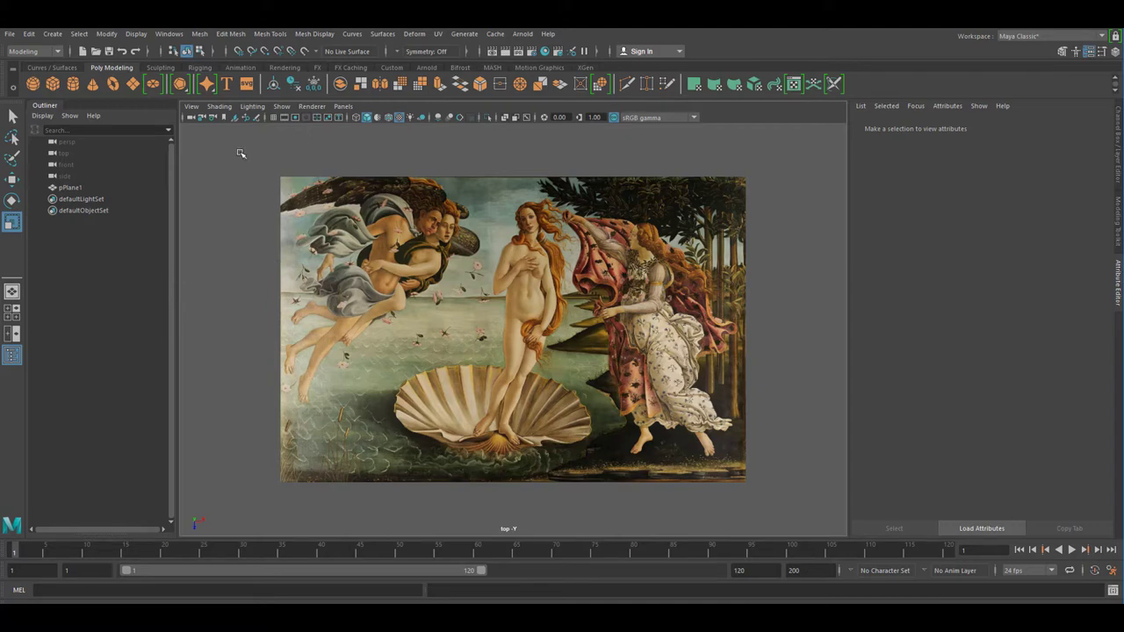
# Step: Draw a vertical EP curve from the painting's top edge down beside Venus to the bottom
pyautogui.click(51, 68)
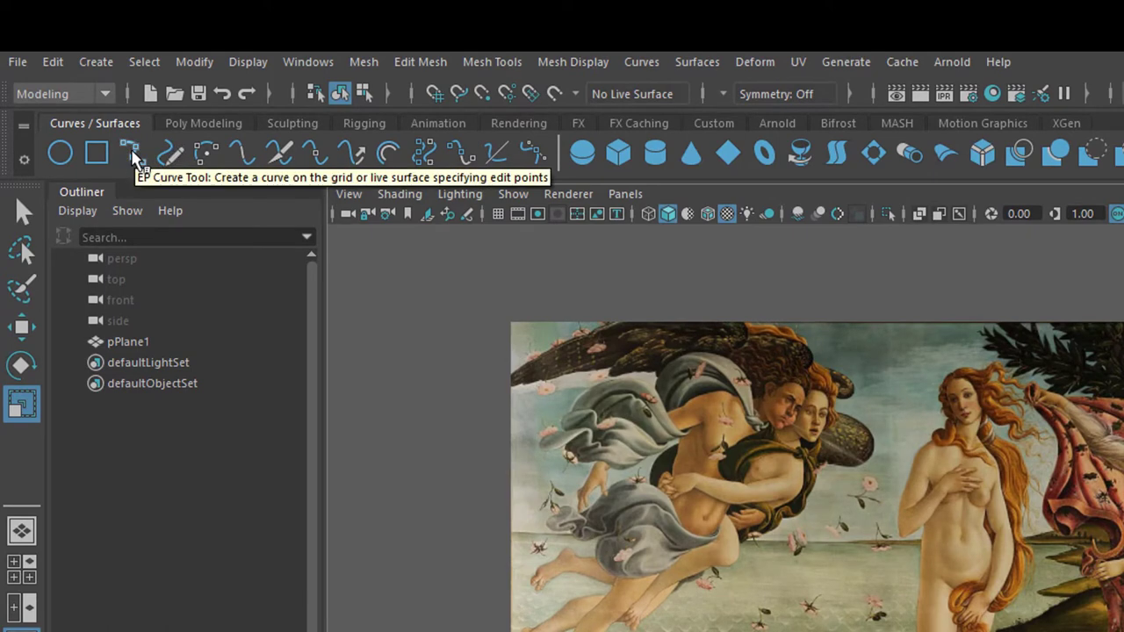
pyautogui.click(132, 154)
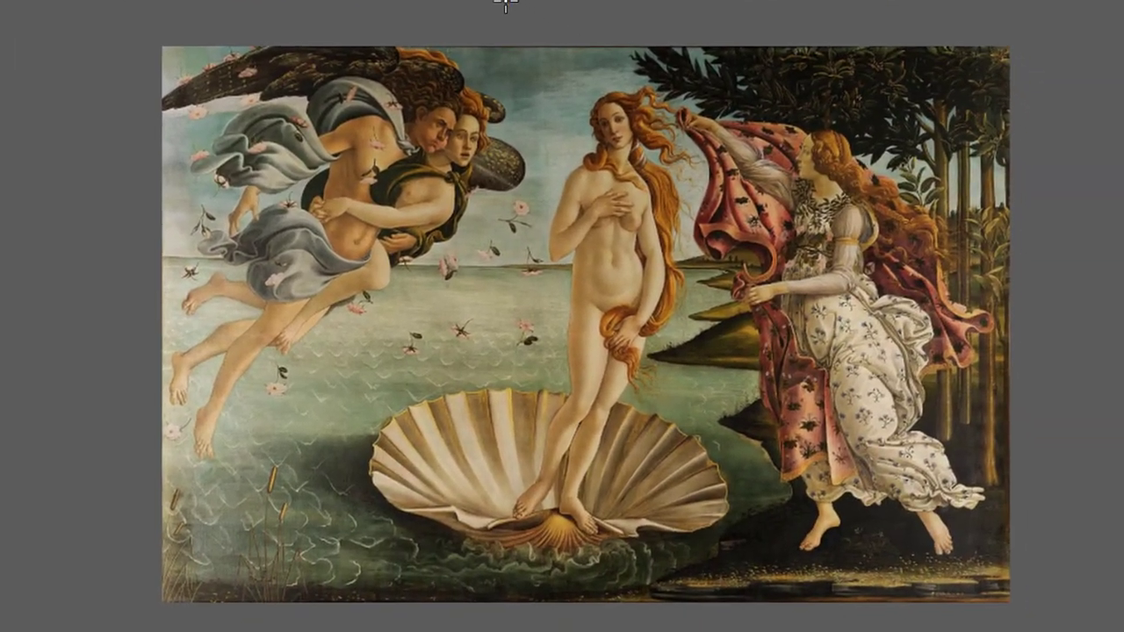
pyautogui.click(506, 4)
pyautogui.click(586, 154)
pyautogui.click(552, 239)
pyautogui.click(582, 404)
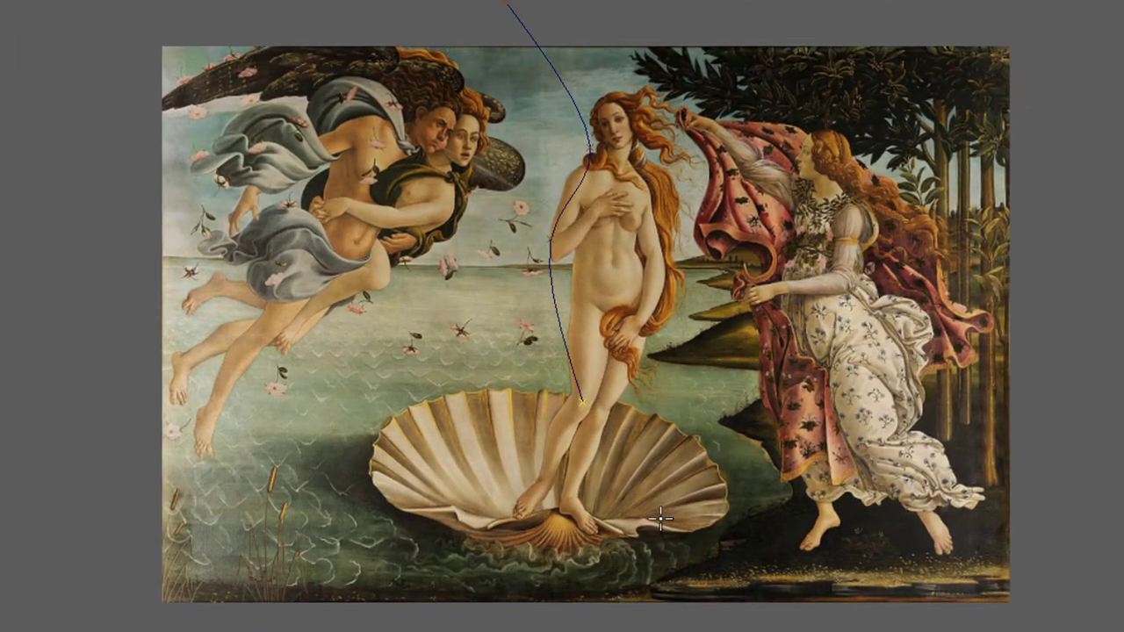
pyautogui.click(662, 539)
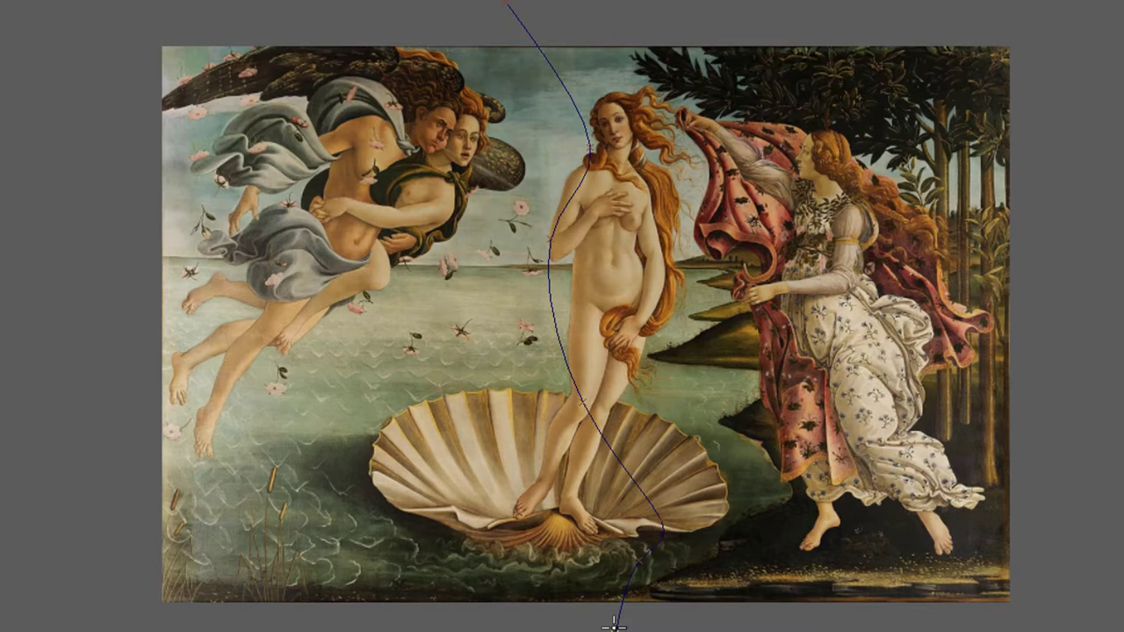
pyautogui.press('w')
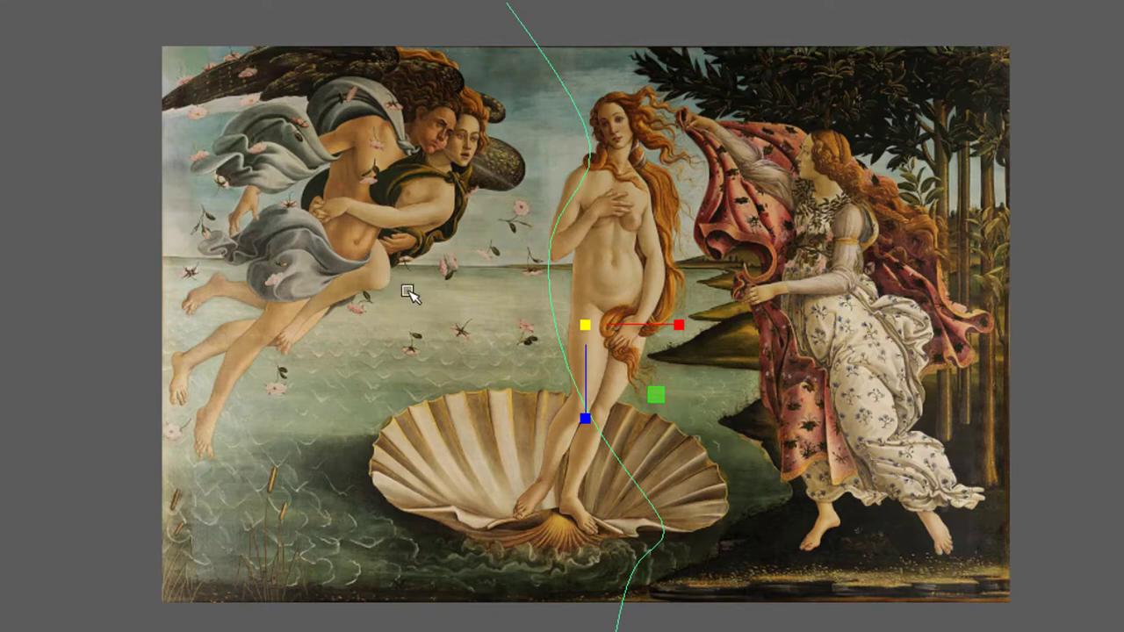
# Step: Draw a wavy horizontal EP curve across the painting from left to right edge
pyautogui.click(132, 322)
pyautogui.click(122, 309)
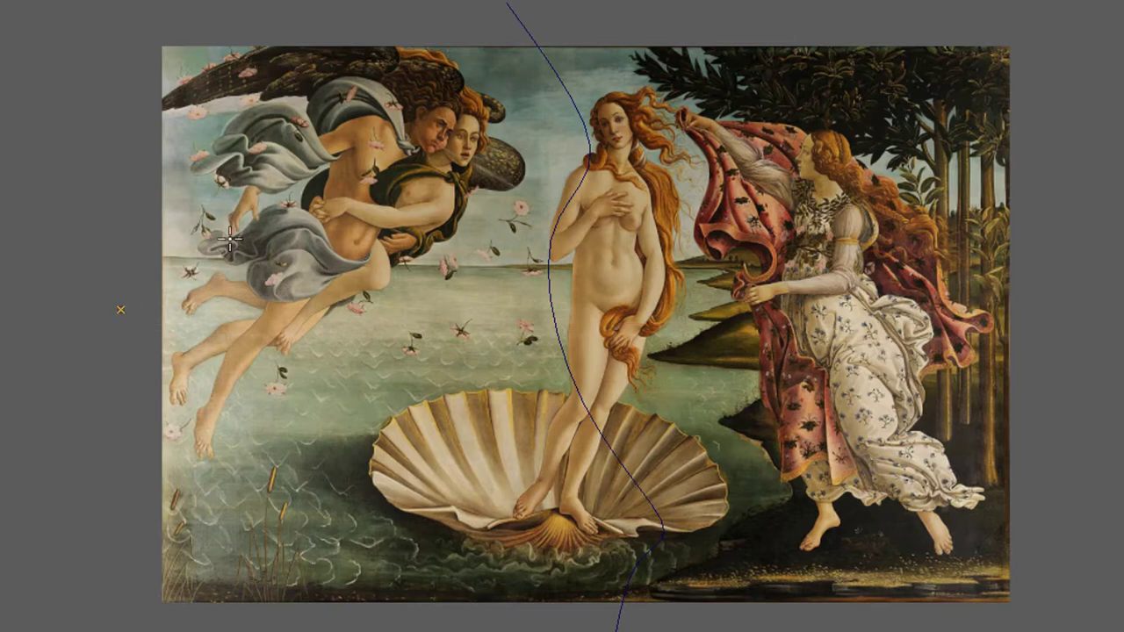
pyautogui.click(246, 239)
pyautogui.click(634, 341)
pyautogui.click(868, 257)
pyautogui.click(935, 279)
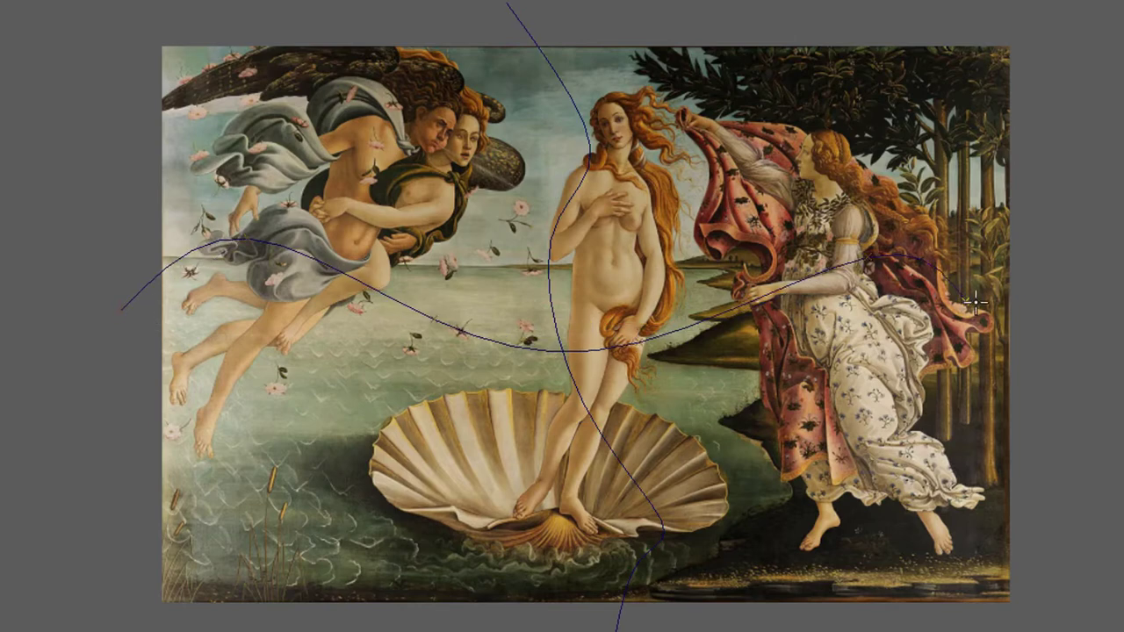
pyautogui.click(1083, 294)
pyautogui.press('Return')
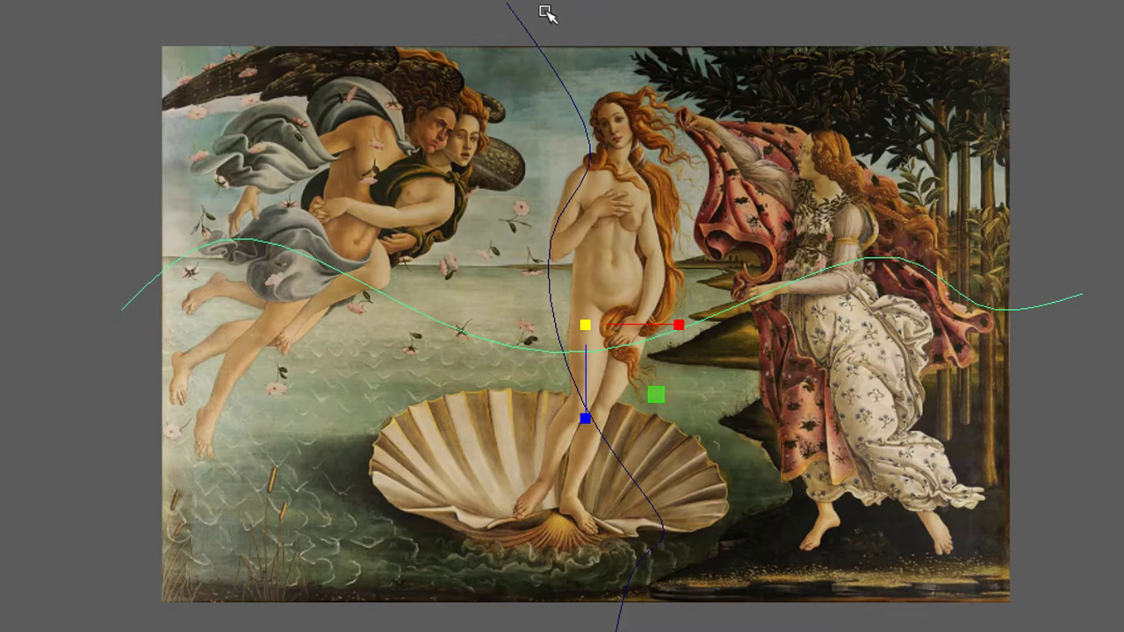
pyautogui.click(520, 25)
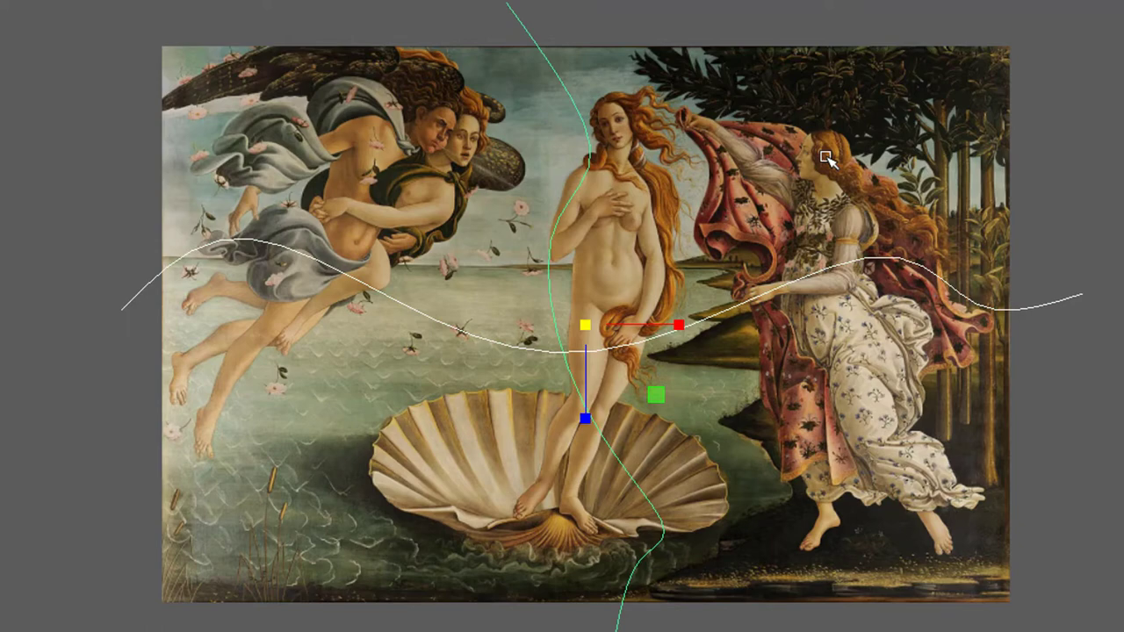
# Step: Project both curves onto the plane with Project Curve on Mesh, then select curve1 and curve2
pyautogui.press('g')
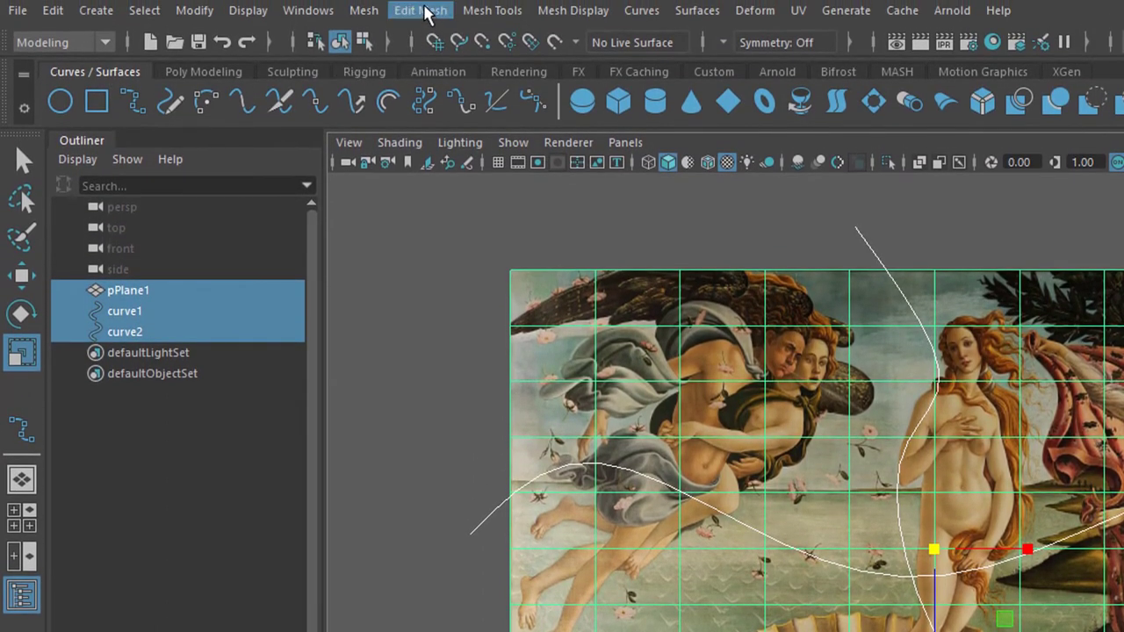
pyautogui.click(424, 11)
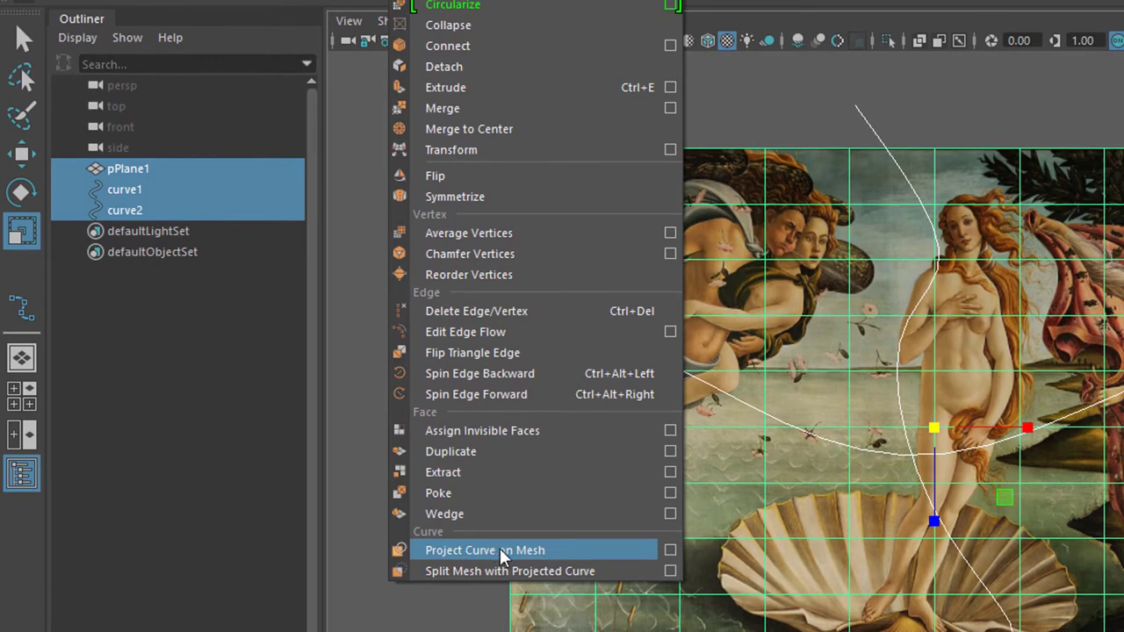
pyautogui.click(527, 551)
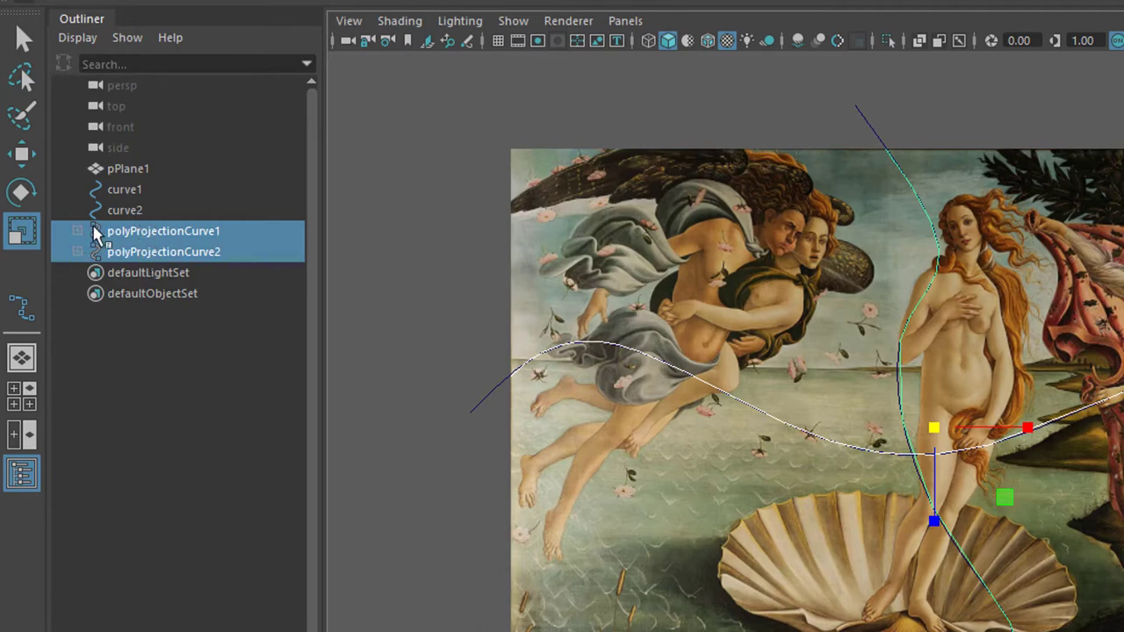
pyautogui.click(133, 191)
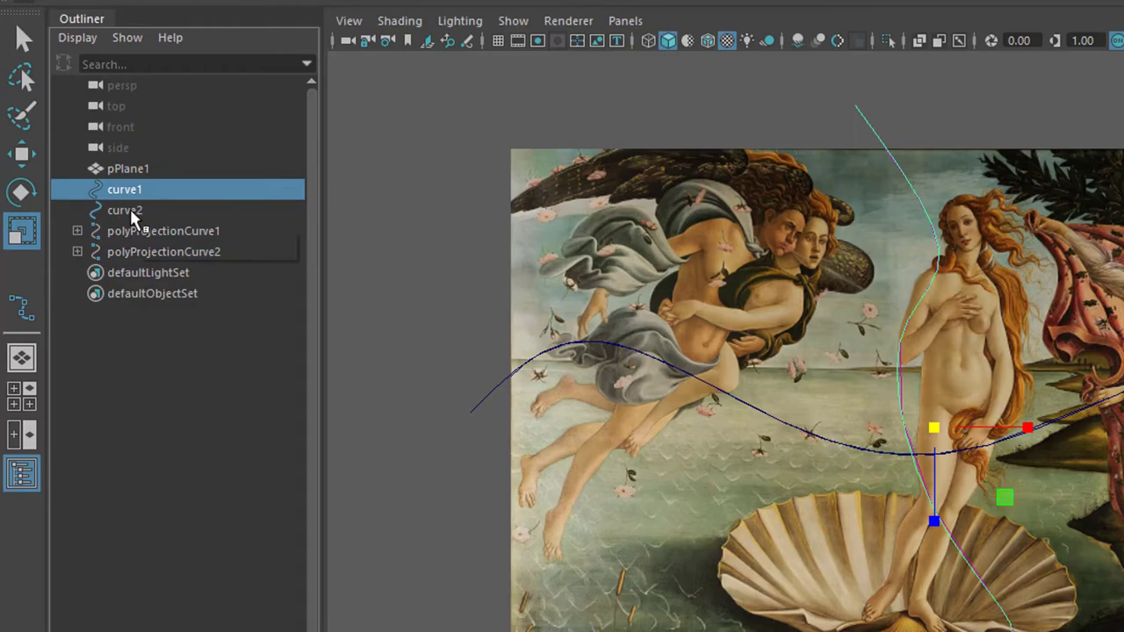
pyautogui.keyDown('shift'); pyautogui.click(130, 210); pyautogui.keyUp('shift')
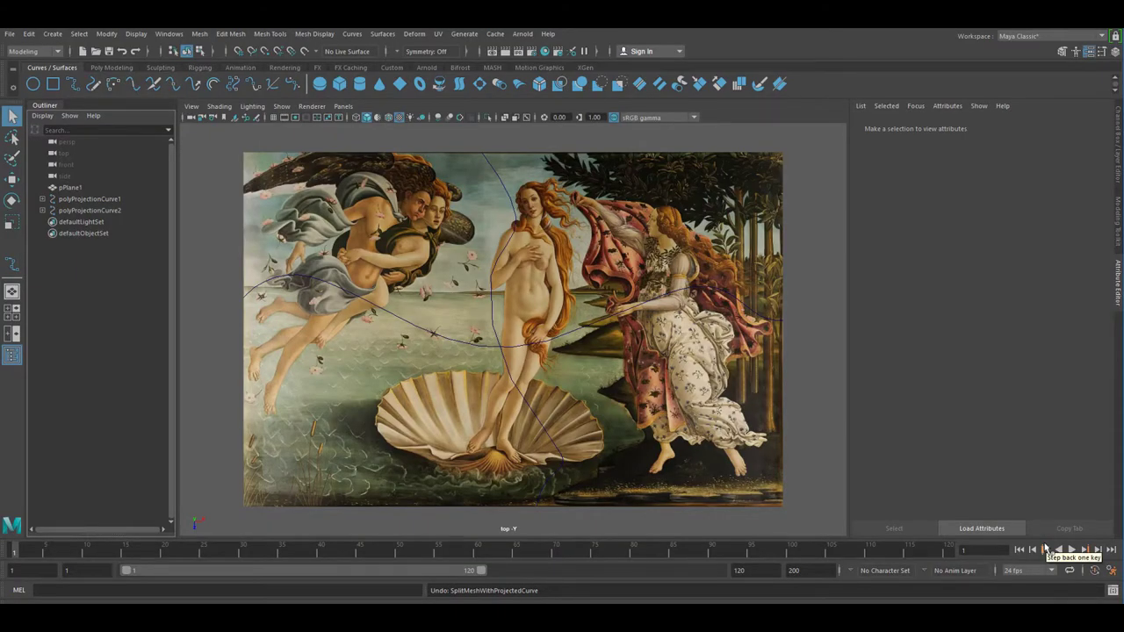
pyautogui.click(498, 173)
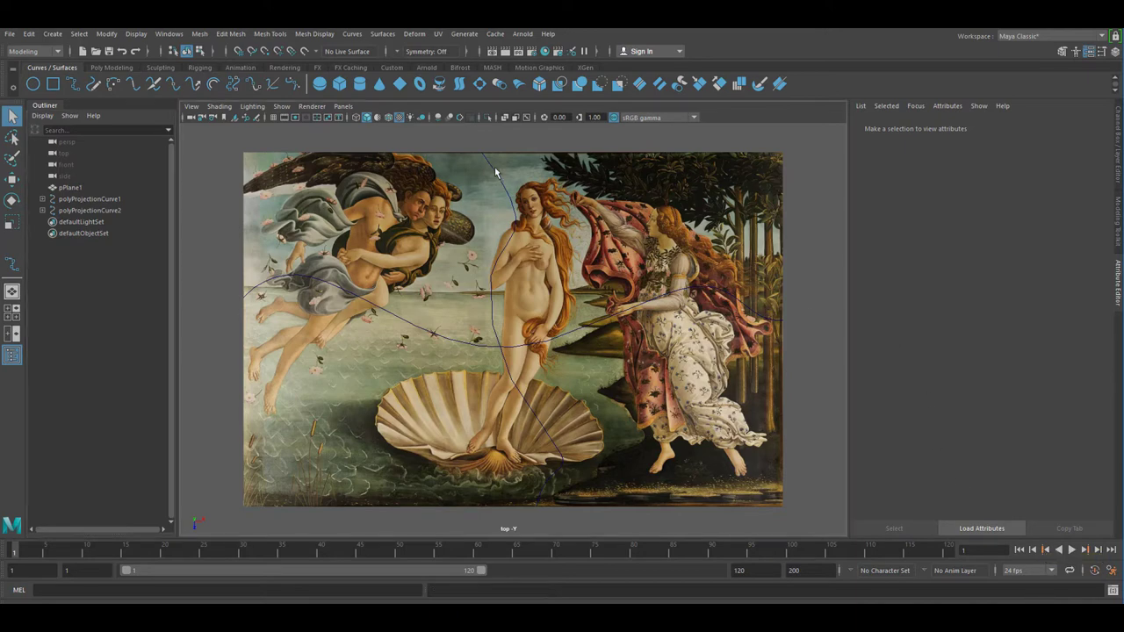
pyautogui.click(570, 186)
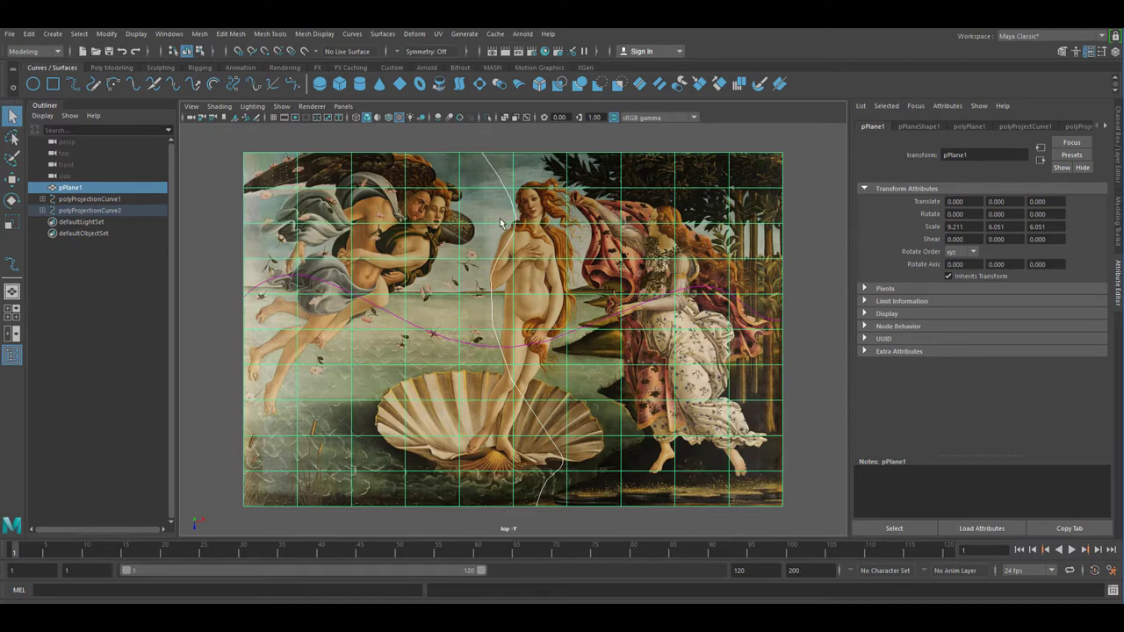
pyautogui.click(230, 33)
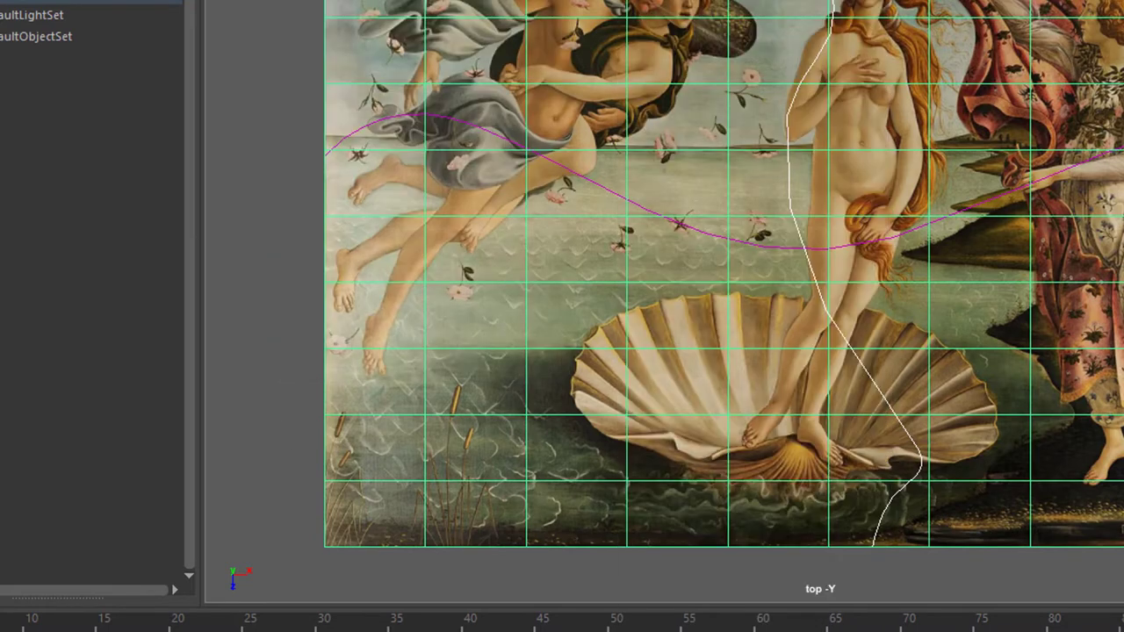
pyautogui.click(256, 1)
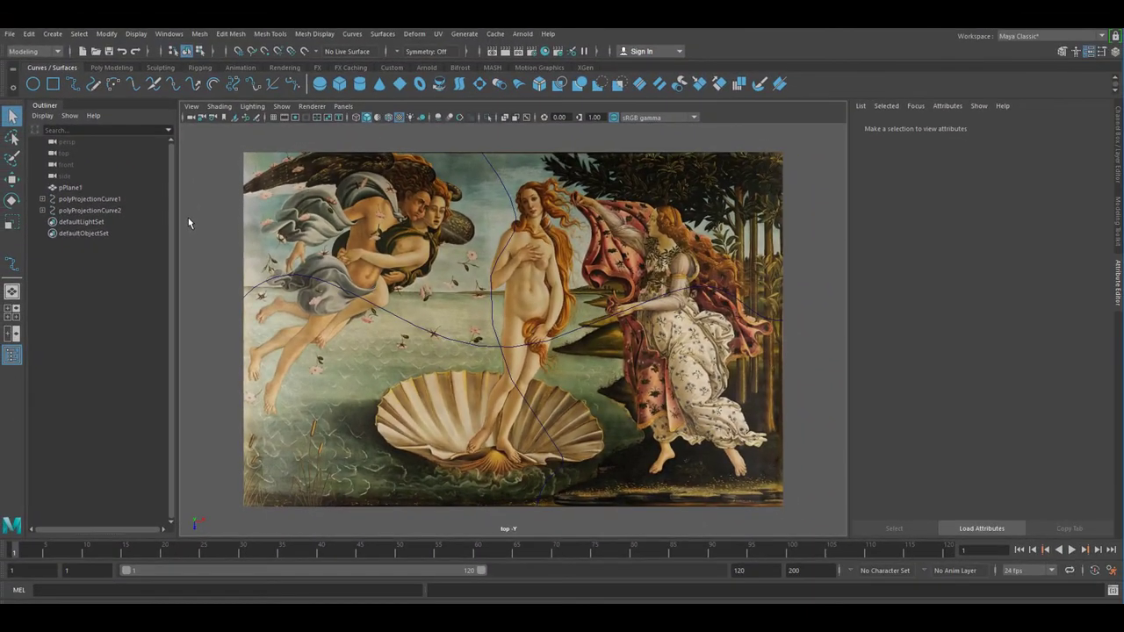
pyautogui.click(227, 36)
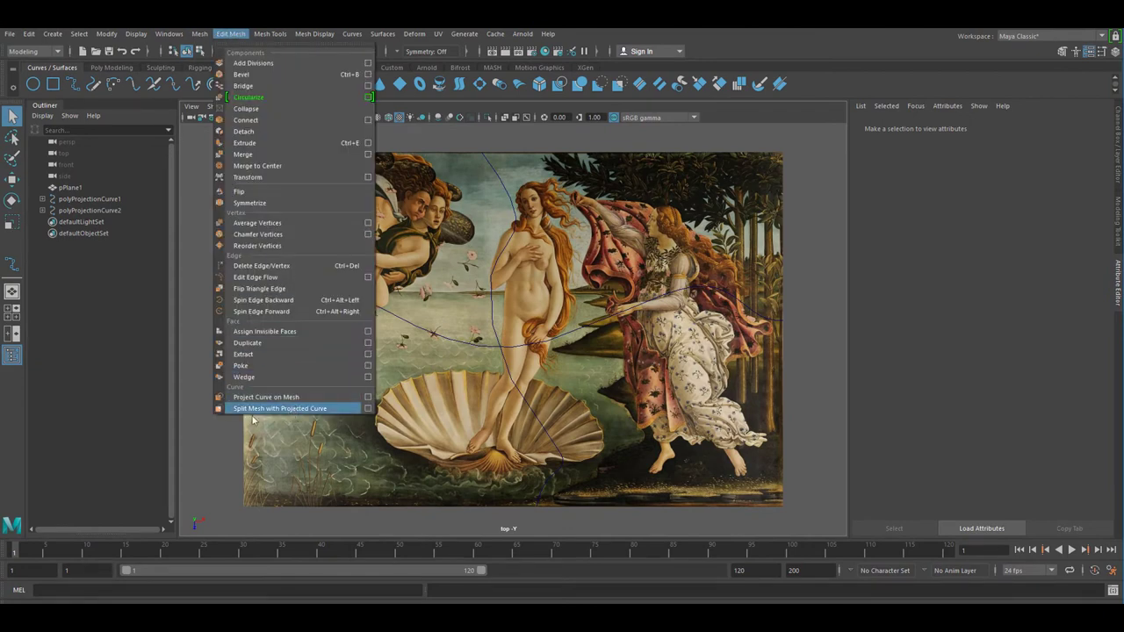
pyautogui.click(217, 444)
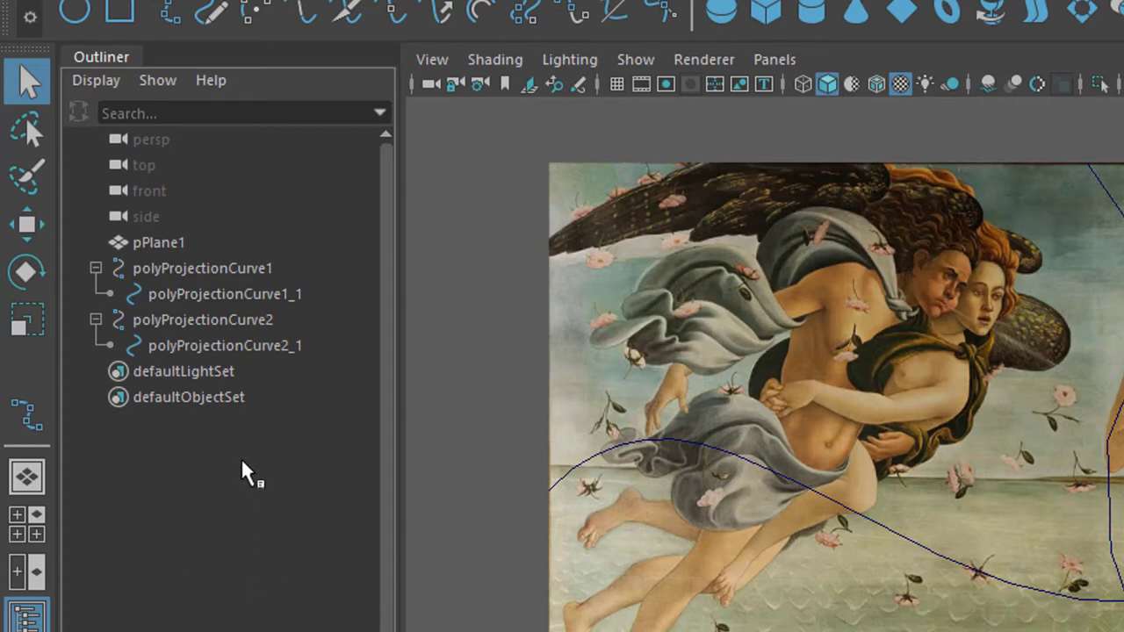
# Step: Show Shapes in the Outliner and select polyProjectionCurve2_1, polyProjectionCurve1_1 and pPlaneShape1
pyautogui.click(125, 242)
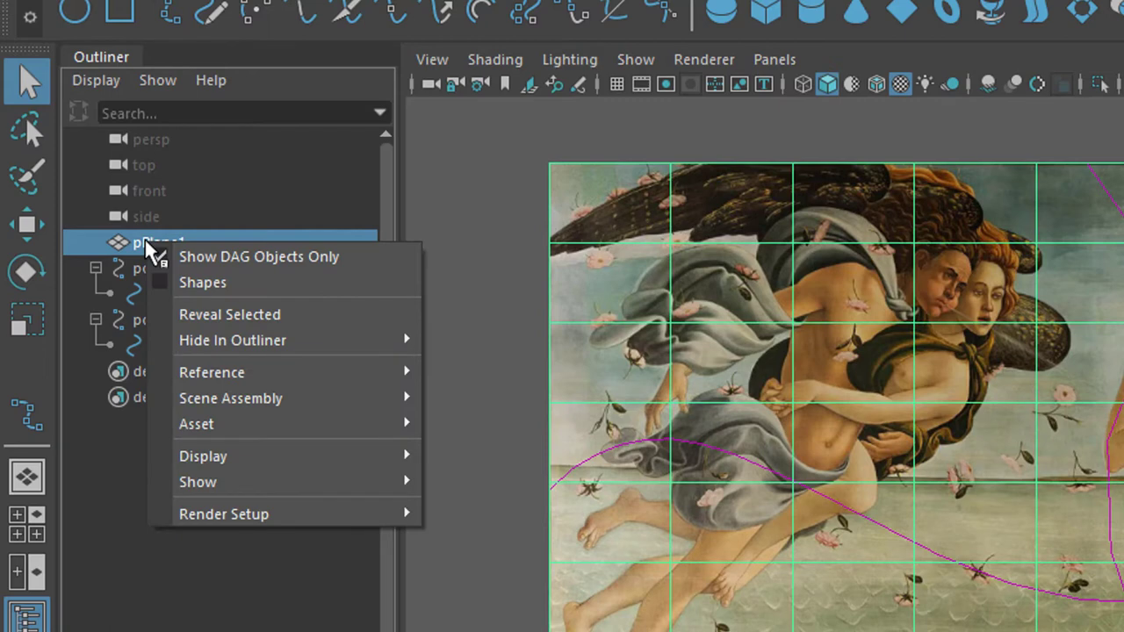
pyautogui.click(246, 288)
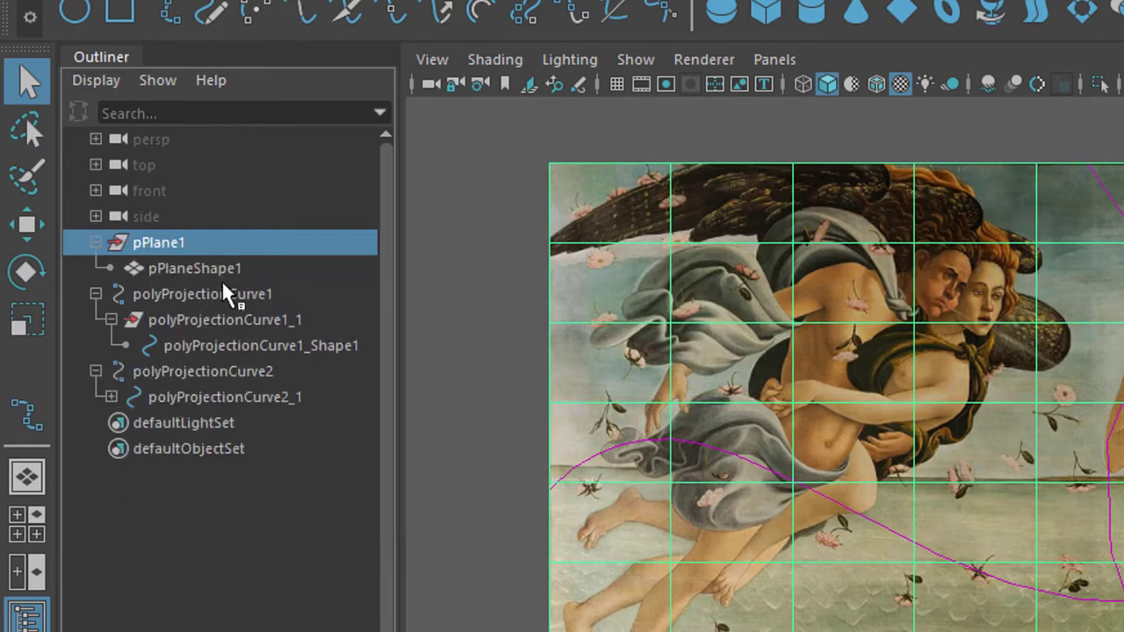
pyautogui.click(226, 268)
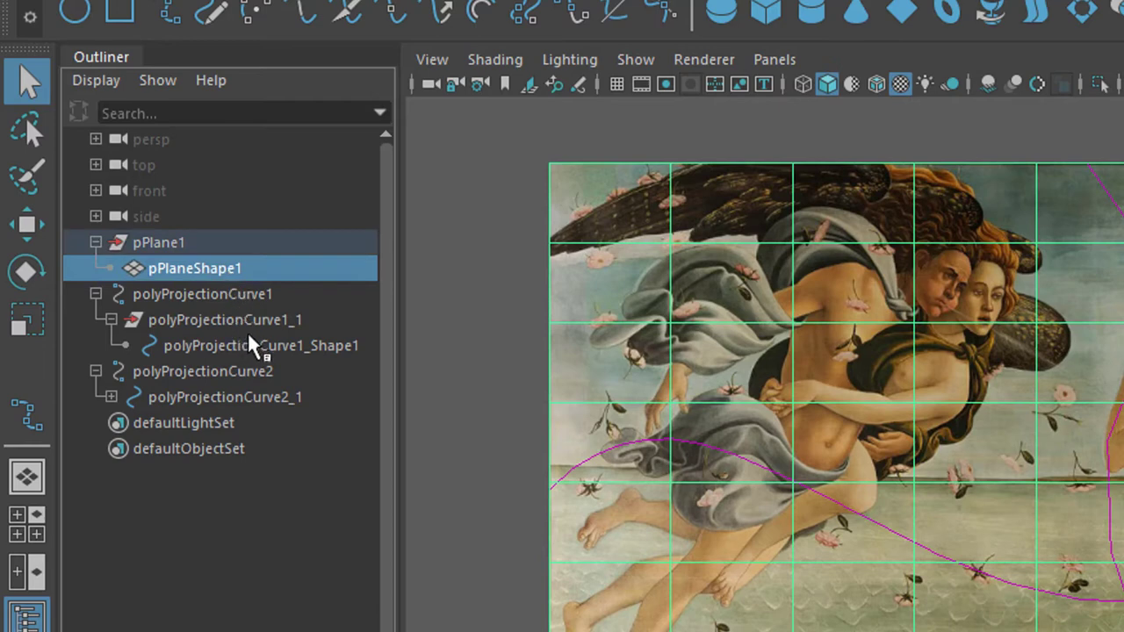
pyautogui.click(106, 396)
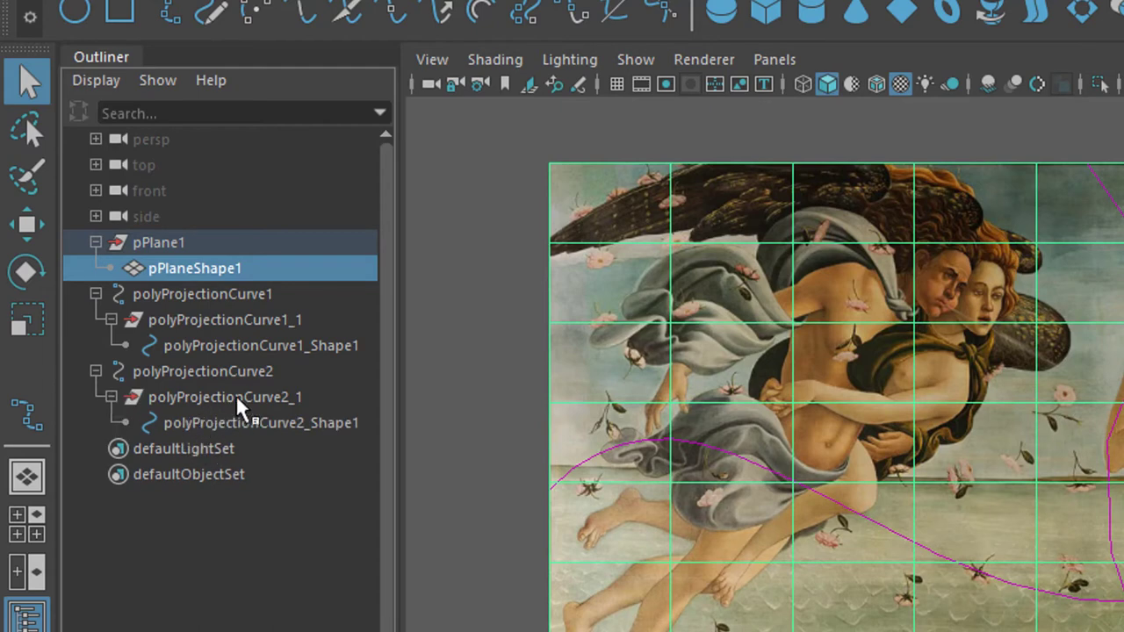
pyautogui.click(237, 397)
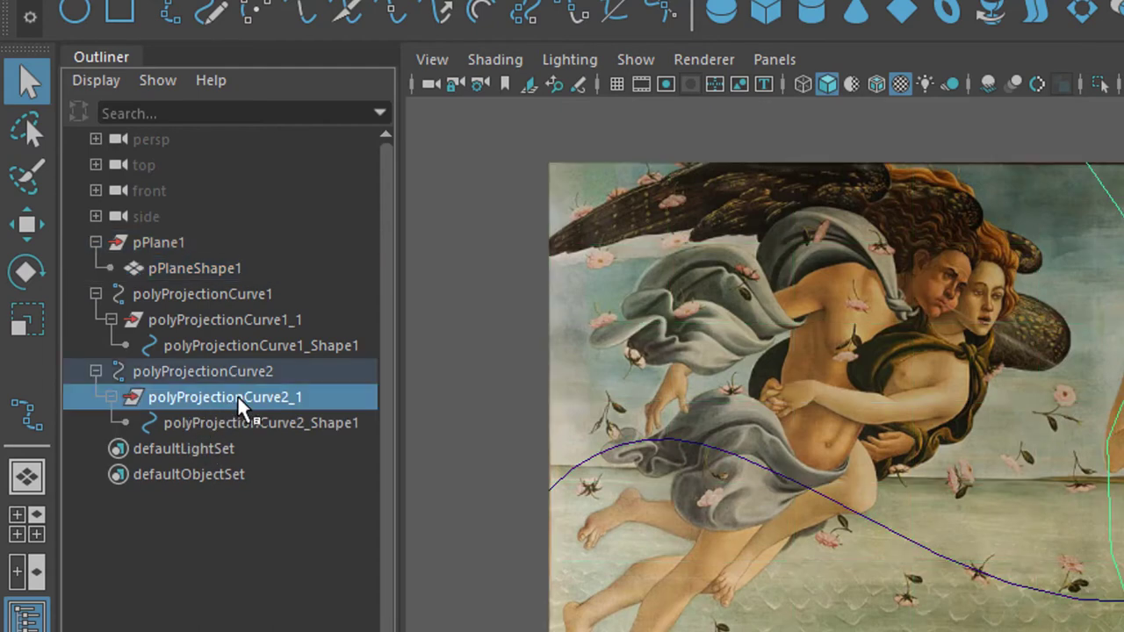
pyautogui.keyDown('ctrl'); pyautogui.click(229, 320); pyautogui.keyUp('ctrl')
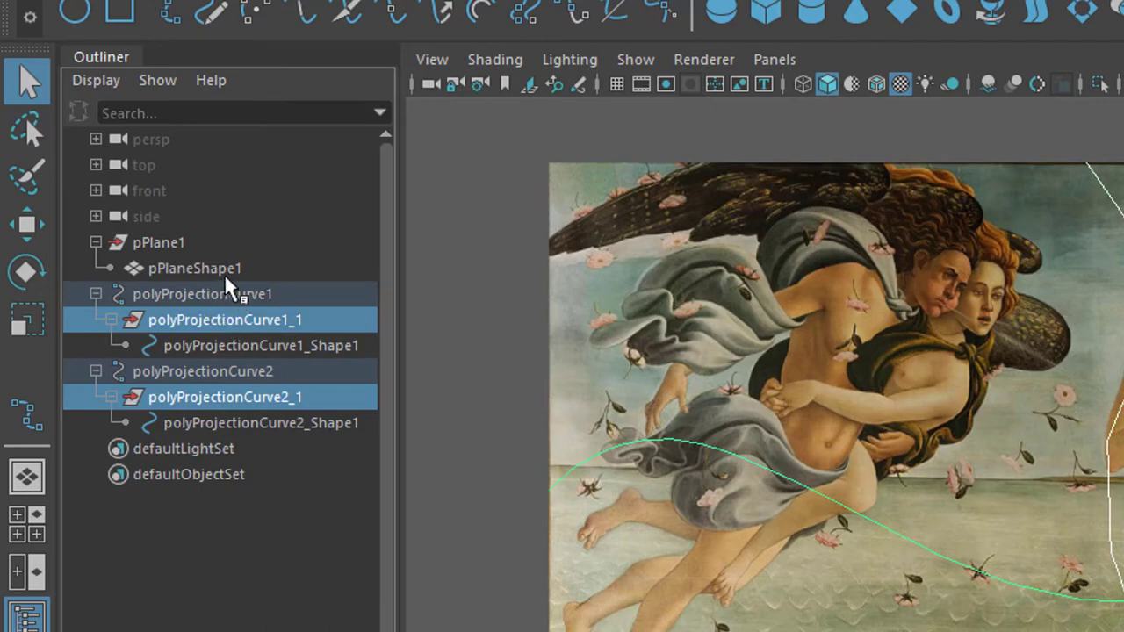
pyautogui.keyDown('ctrl'); pyautogui.click(220, 272); pyautogui.keyUp('ctrl')
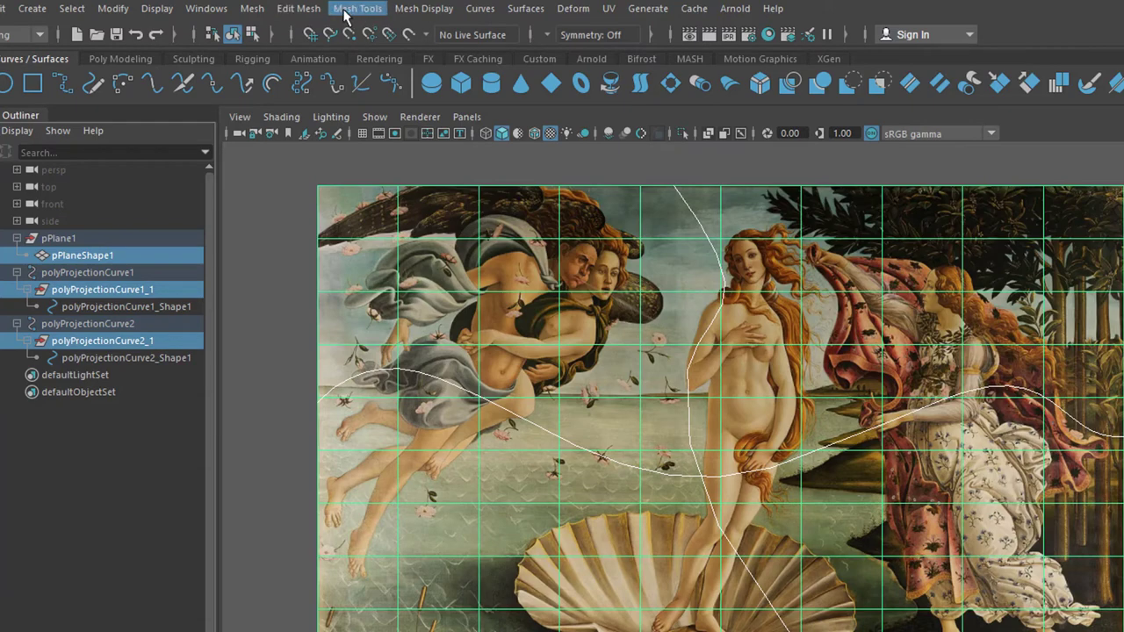
# Step: Split the plane along the projected curves with Split And Close, then Separate it into four pieces
pyautogui.click(295, 11)
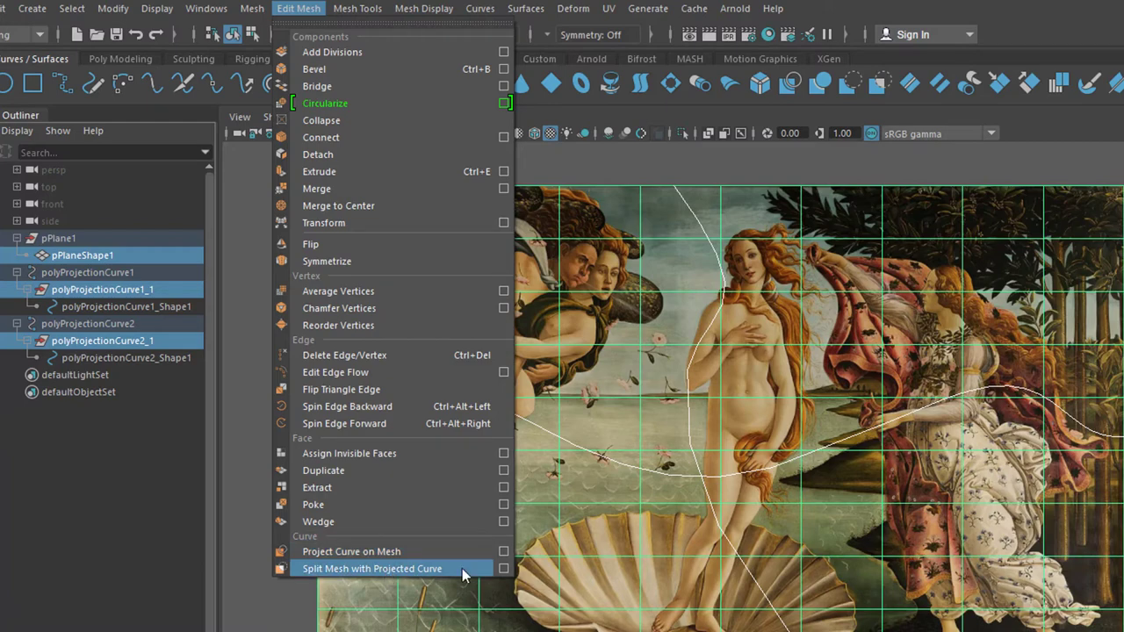
pyautogui.click(503, 569)
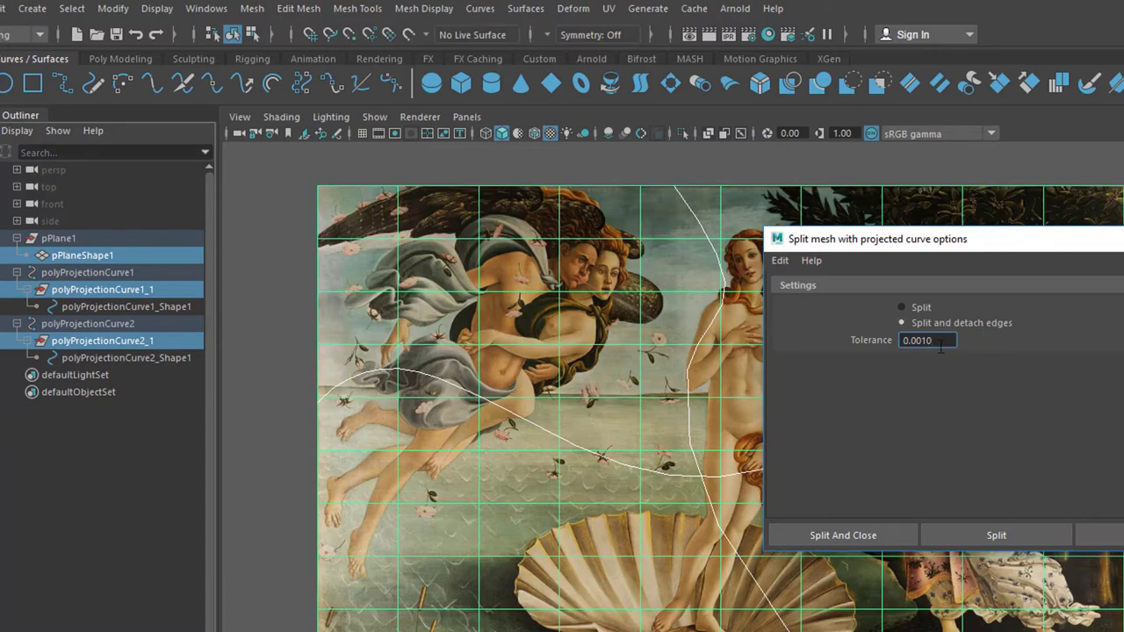
pyautogui.click(845, 535)
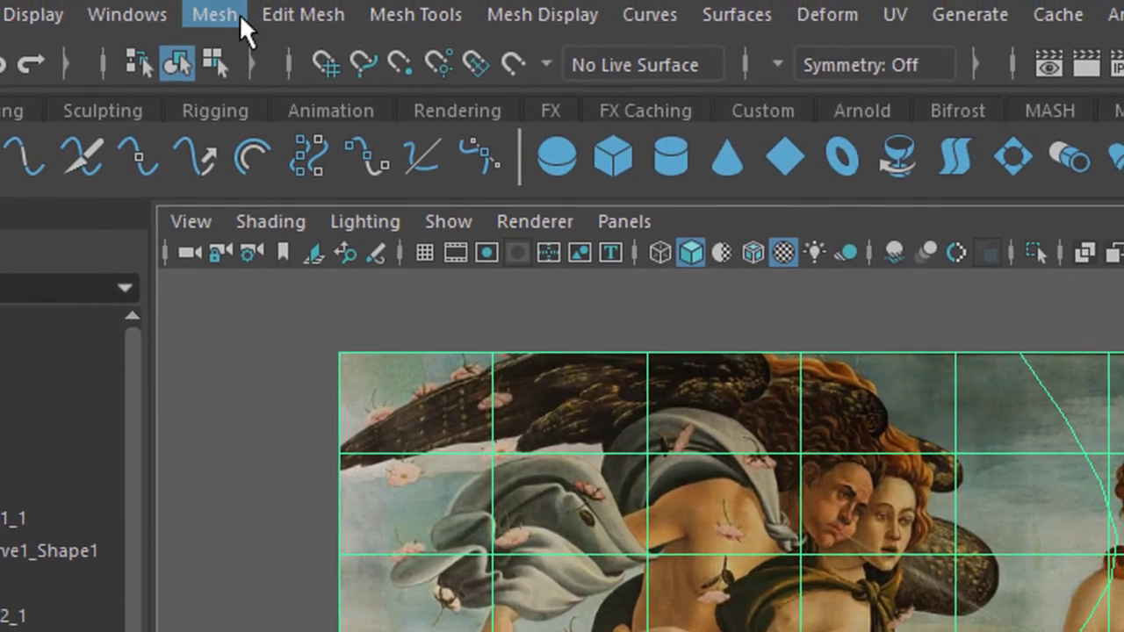
pyautogui.click(218, 15)
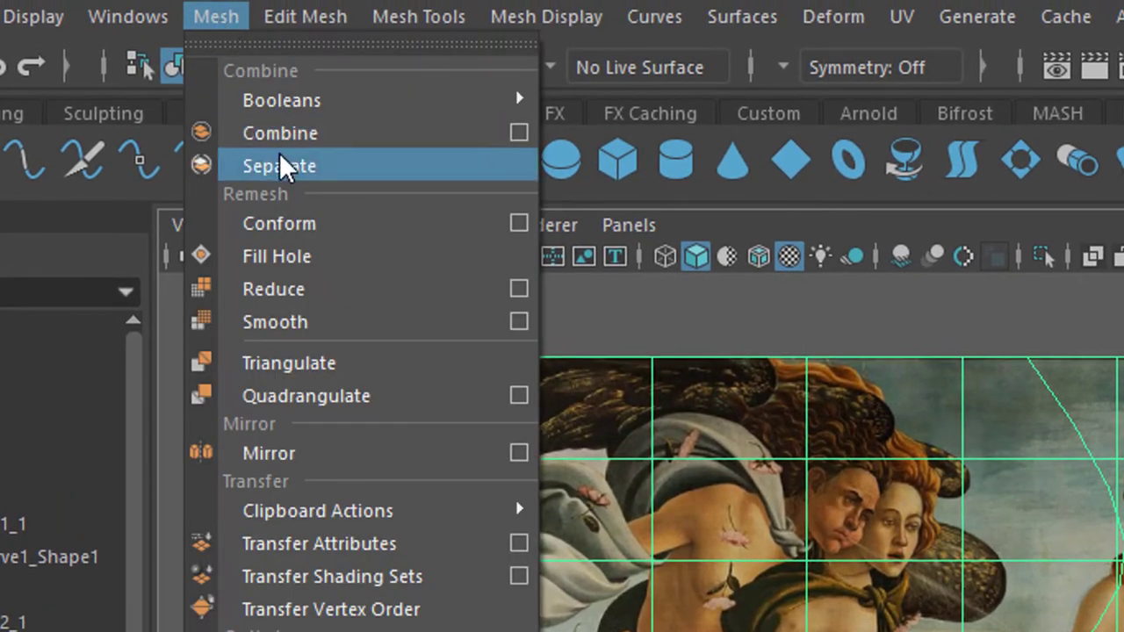
pyautogui.click(279, 156)
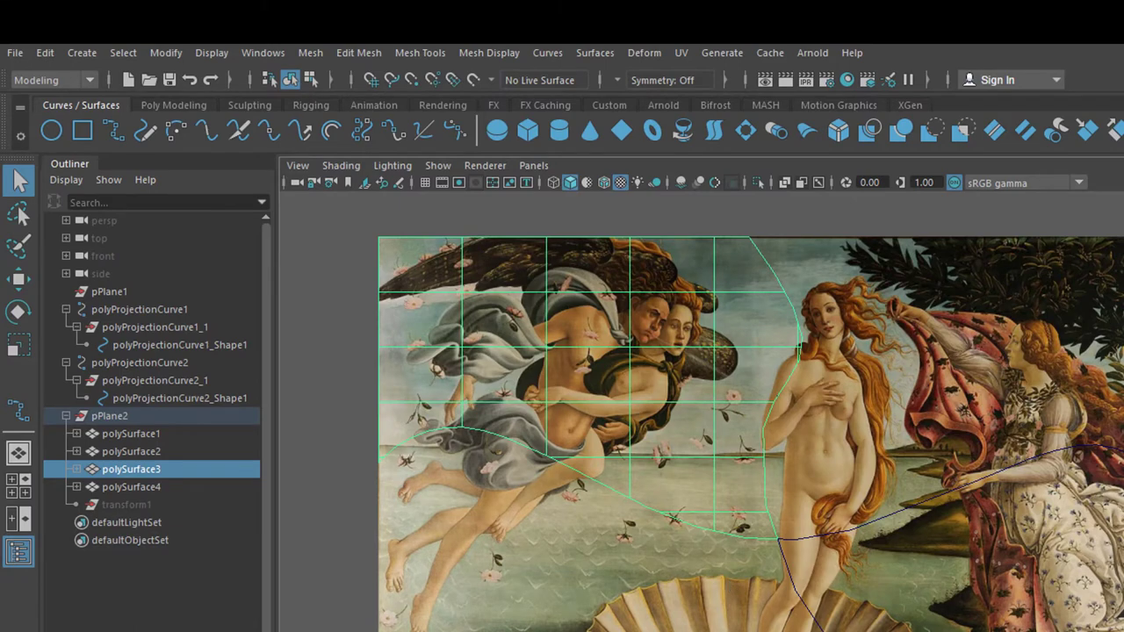
# Step: Test-move the upper-left piece away to check the split, then undo the move
pyautogui.scroll(-3, 751, 434)
pyautogui.scroll(1, 798, 488)
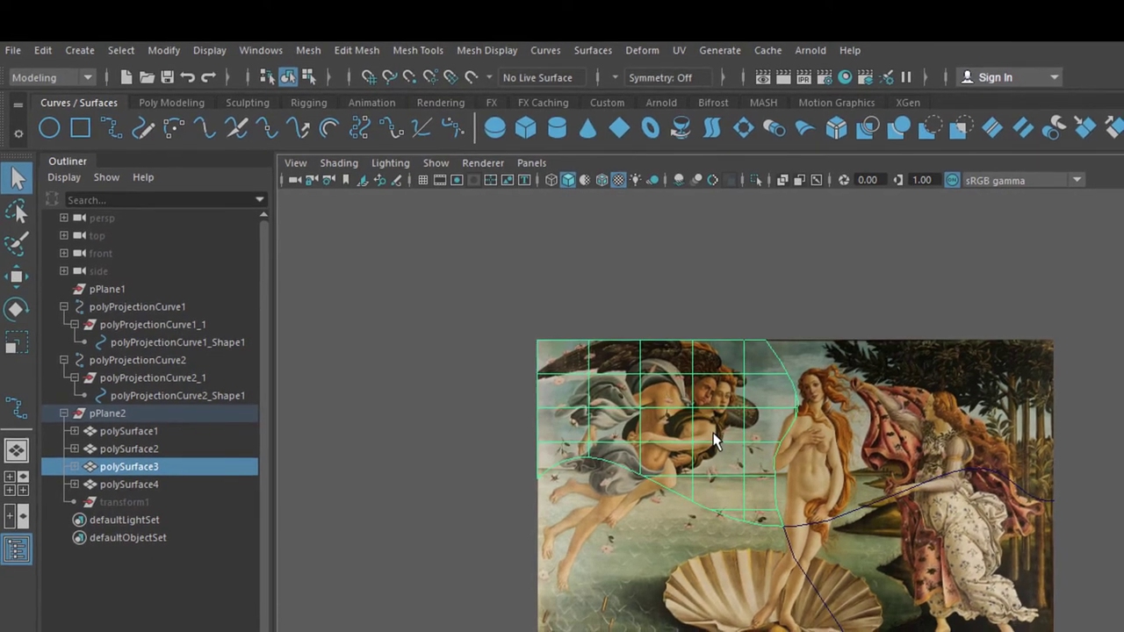
pyautogui.press('w')
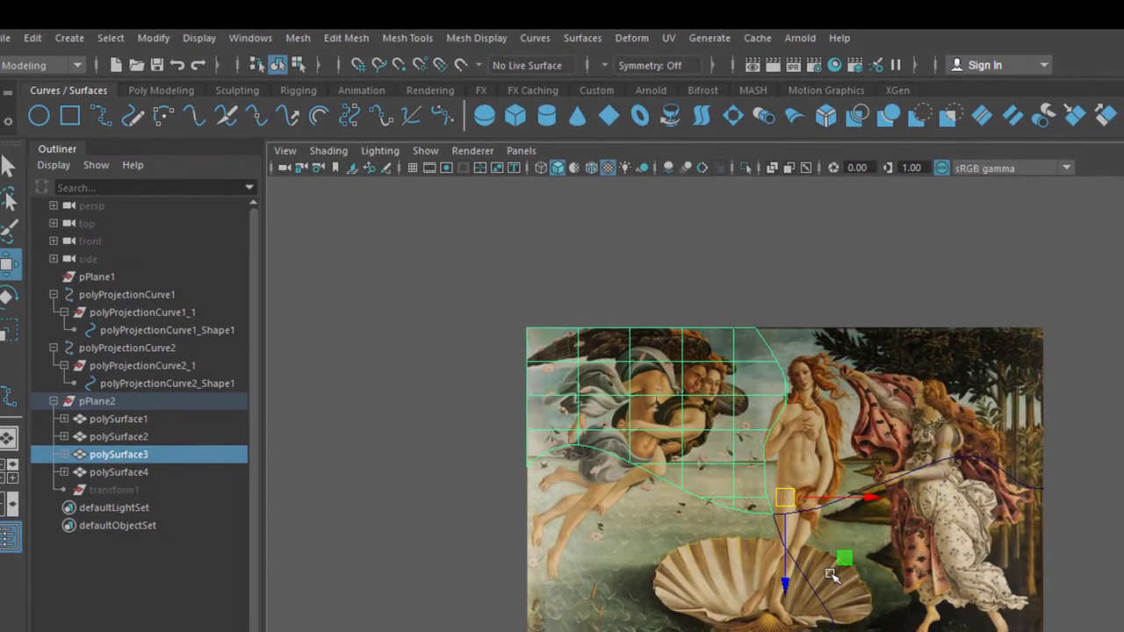
pyautogui.moveTo(784, 498)
pyautogui.mouseDown()
pyautogui.moveTo(710, 453)
pyautogui.moveTo(708, 423)
pyautogui.mouseUp()
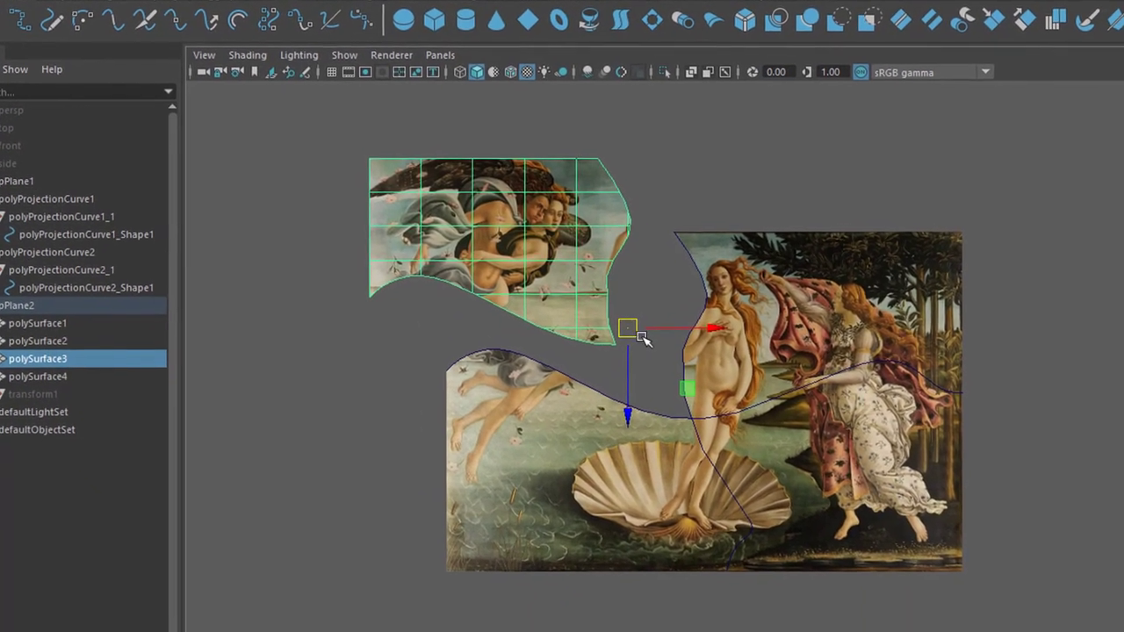
pyautogui.hotkey('ctrl', 'z')
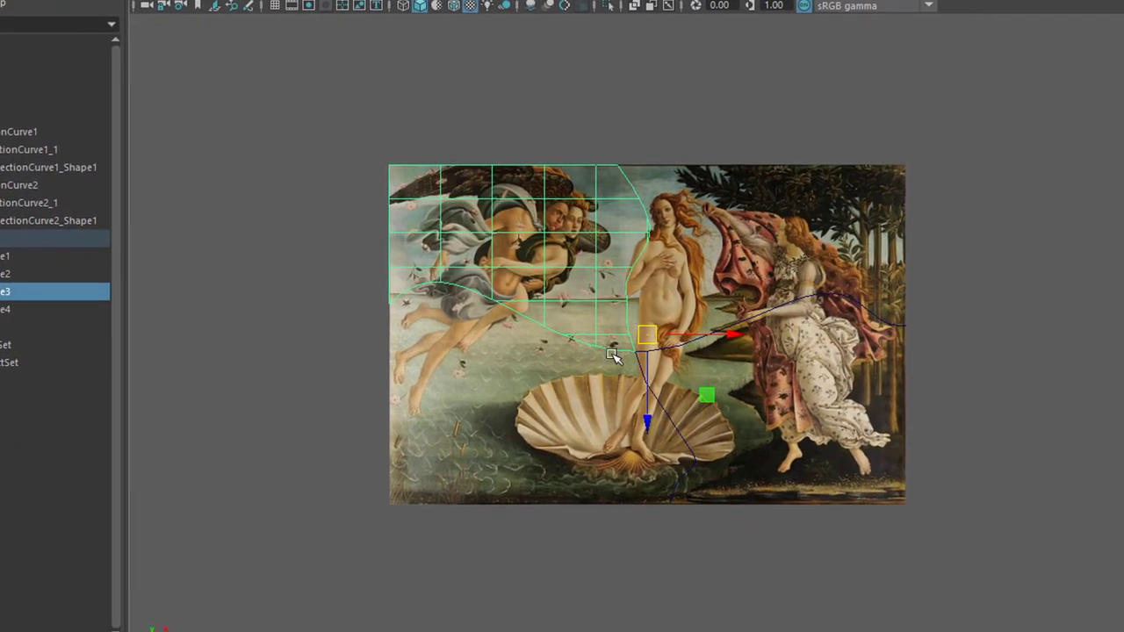
# Step: Select polySurface1 through polySurface4 and centre each piece's pivot with Modify > Center Pivot
pyautogui.moveTo(484, 100)
pyautogui.mouseDown()
pyautogui.moveTo(659, 263)
pyautogui.moveTo(826, 499)
pyautogui.mouseUp()
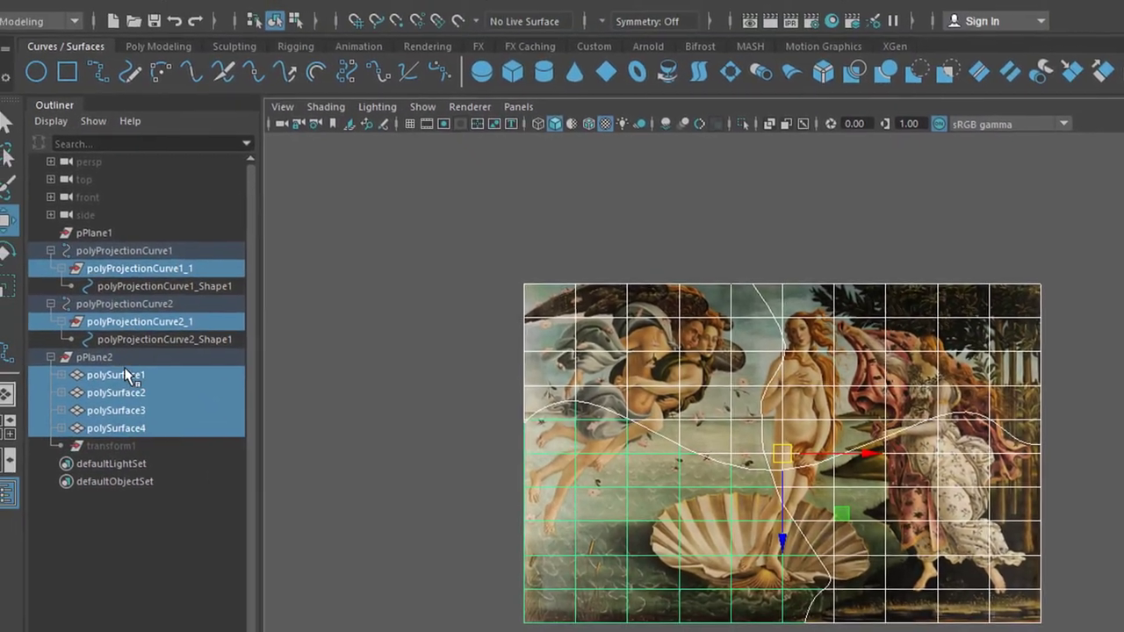
pyautogui.click(75, 339)
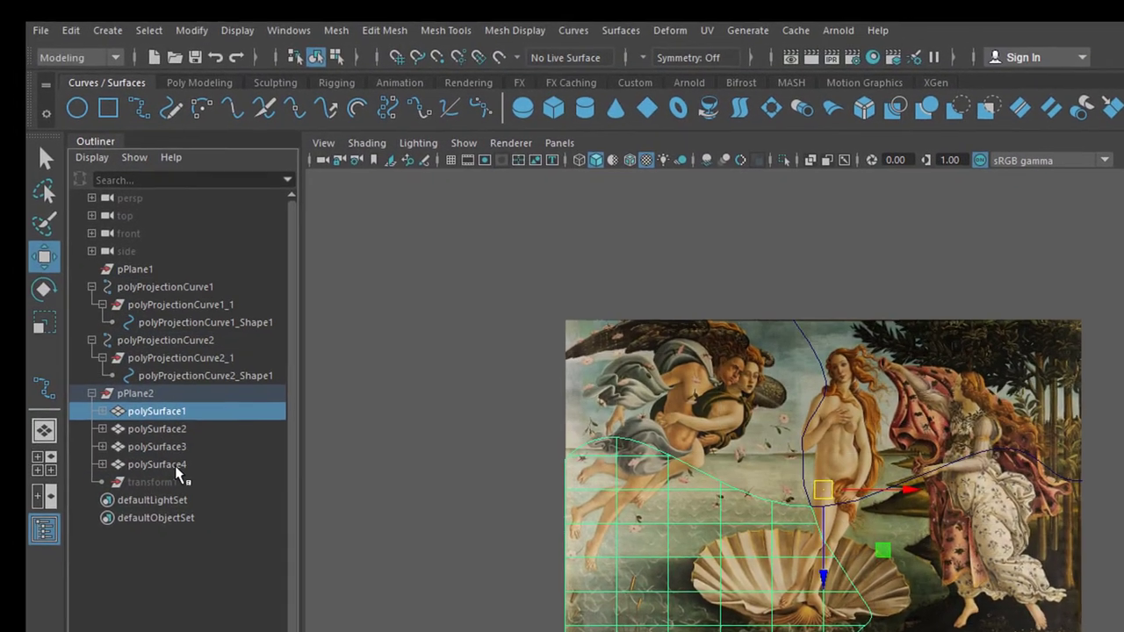
pyautogui.keyDown('shift'); pyautogui.click(117, 397); pyautogui.keyUp('shift')
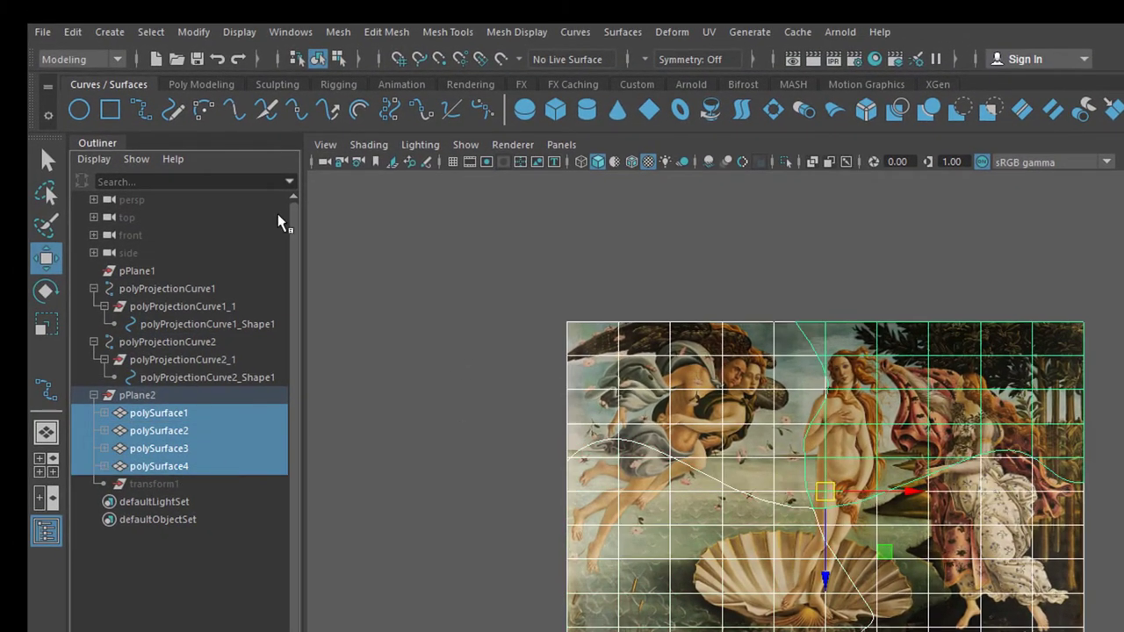
pyautogui.click(111, 34)
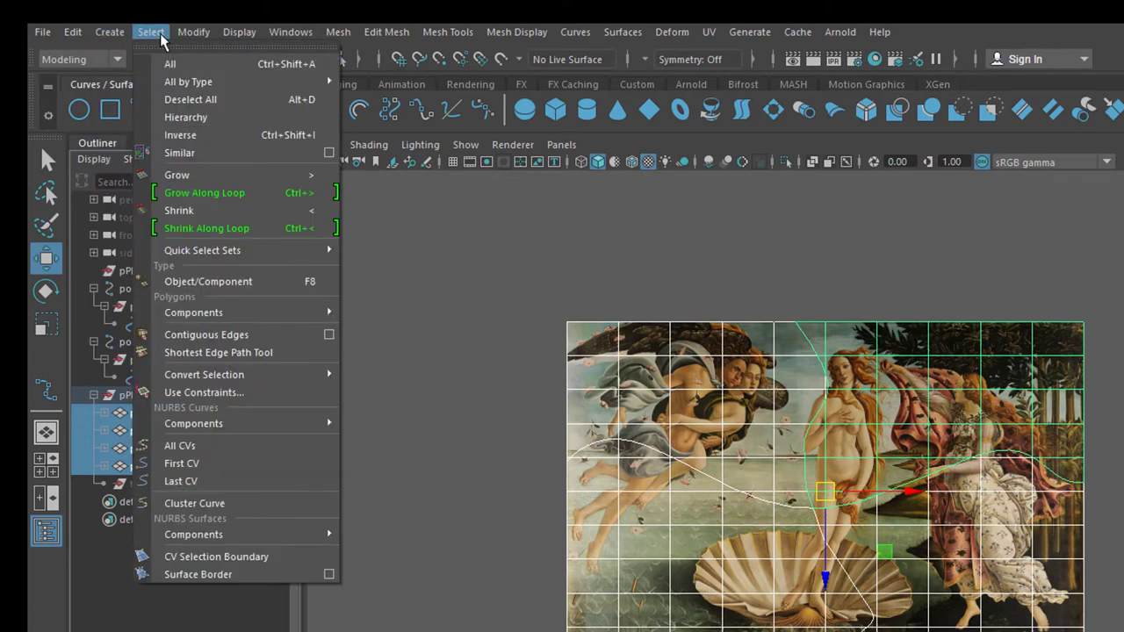
pyautogui.moveTo(186, 33)
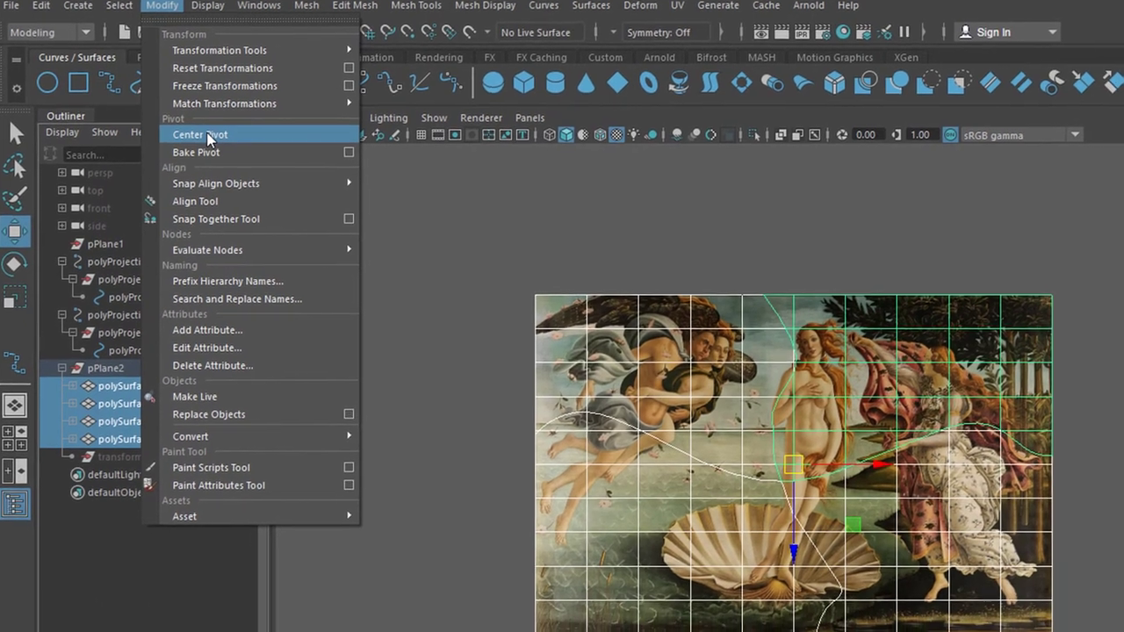
pyautogui.click(227, 152)
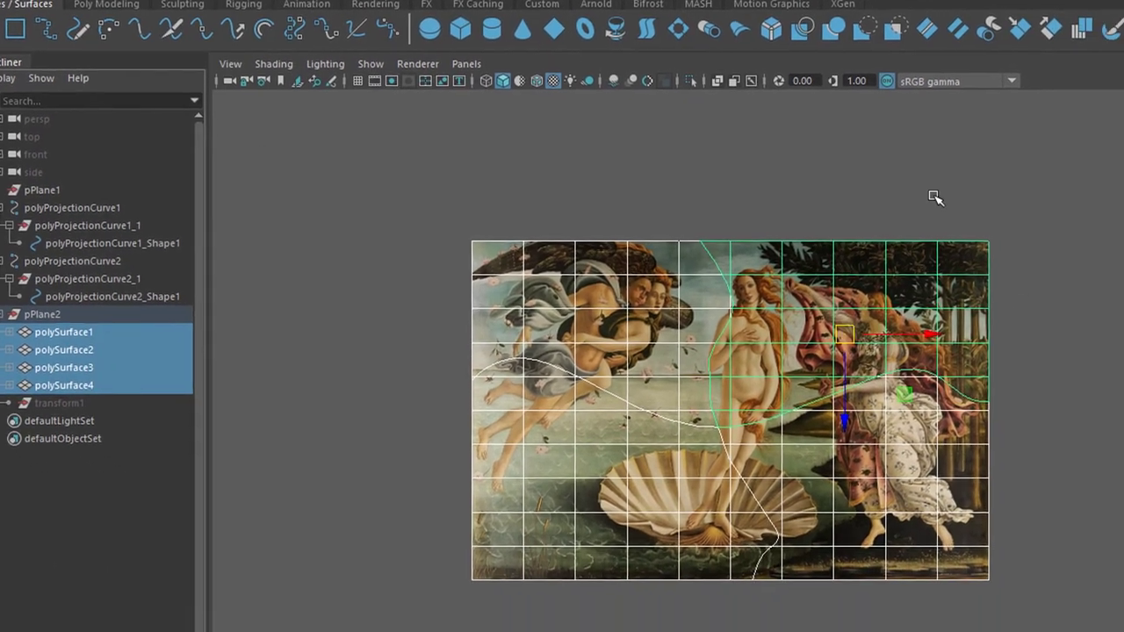
# Step: Check the centred pivots on the upper-left, right, lower-right and shell pieces, ending on polySurface1
pyautogui.click(1019, 273)
pyautogui.click(618, 272)
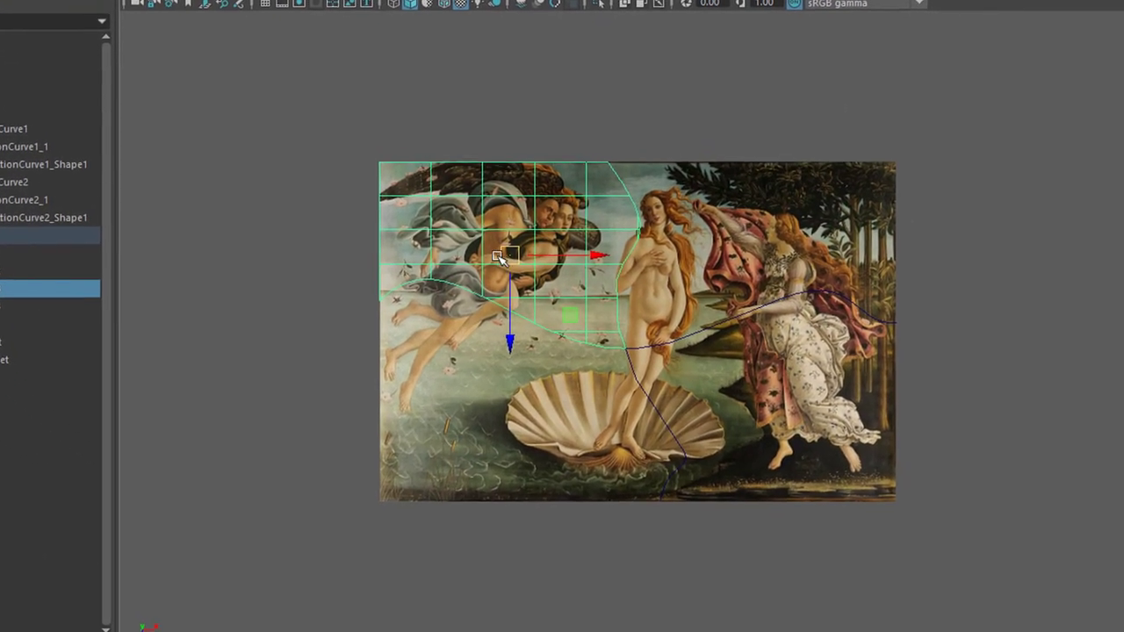
pyautogui.click(798, 265)
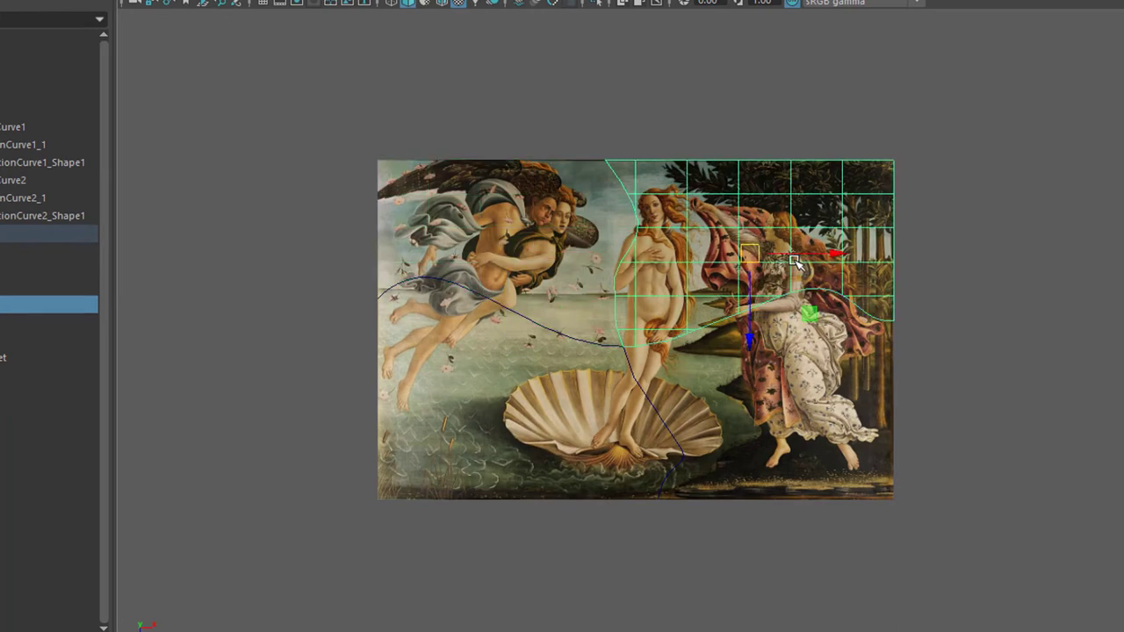
pyautogui.click(788, 404)
pyautogui.click(576, 425)
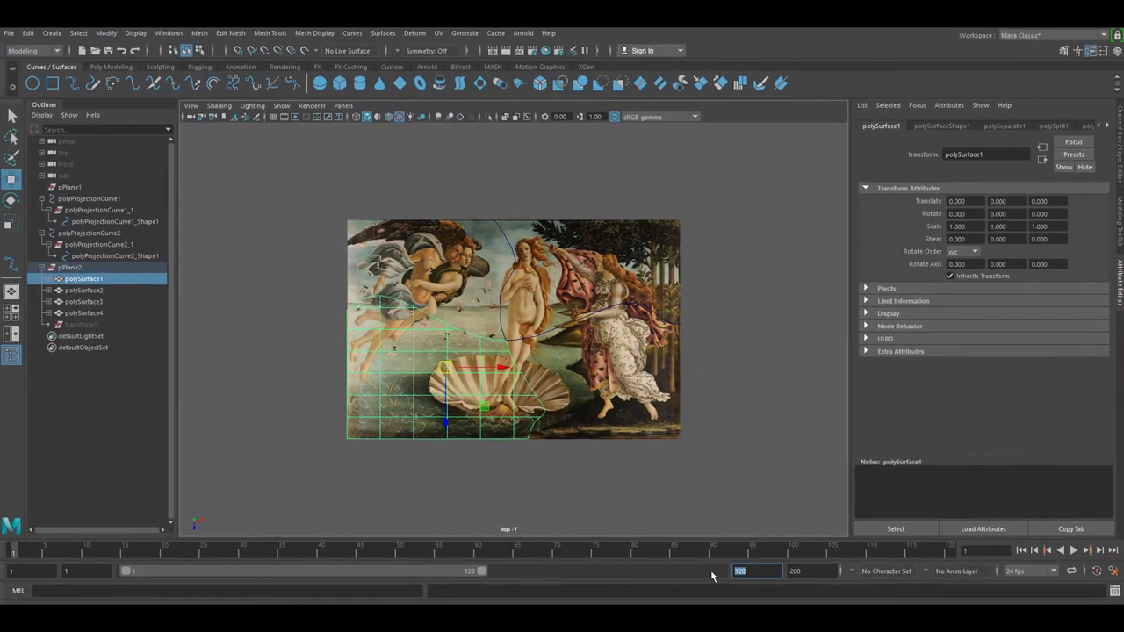
# Step: Set the playback end time to 500 and key the shell piece assembled near frame 400
pyautogui.doubleClick(856, 630)
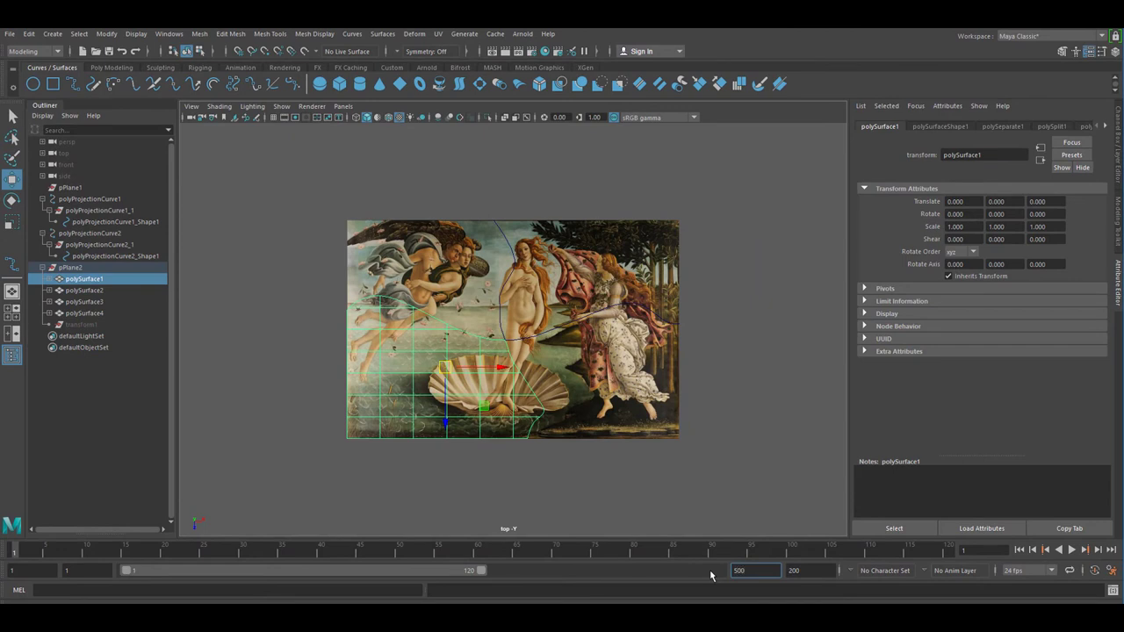
pyautogui.write('500')
pyautogui.press('Return')
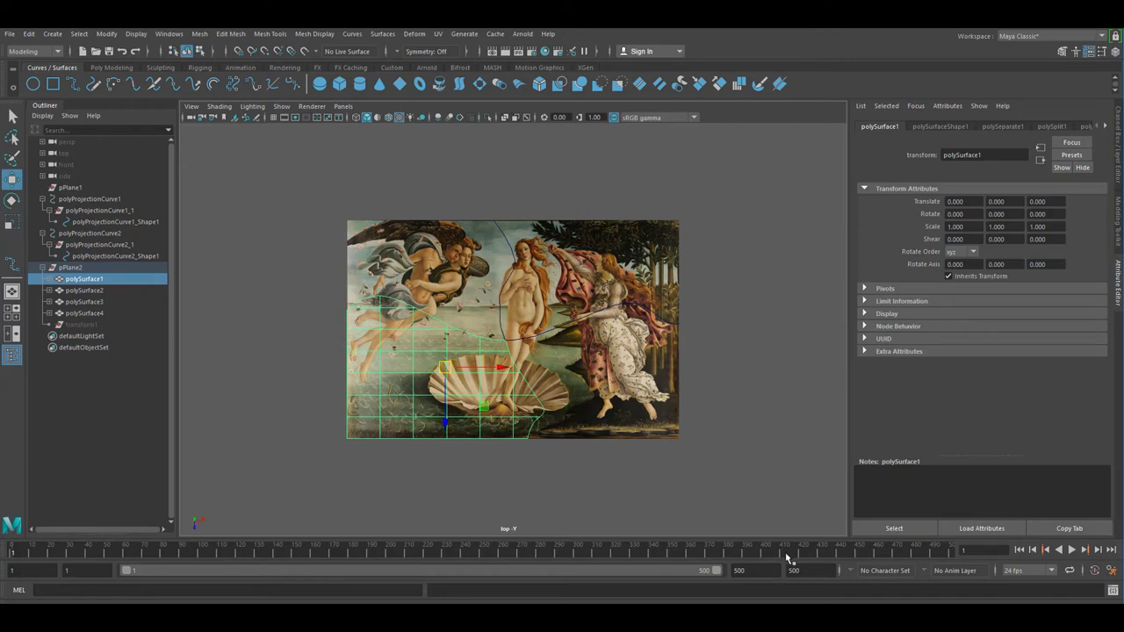
pyautogui.moveTo(790, 557); pyautogui.dragTo(763, 562)
pyautogui.press('s')
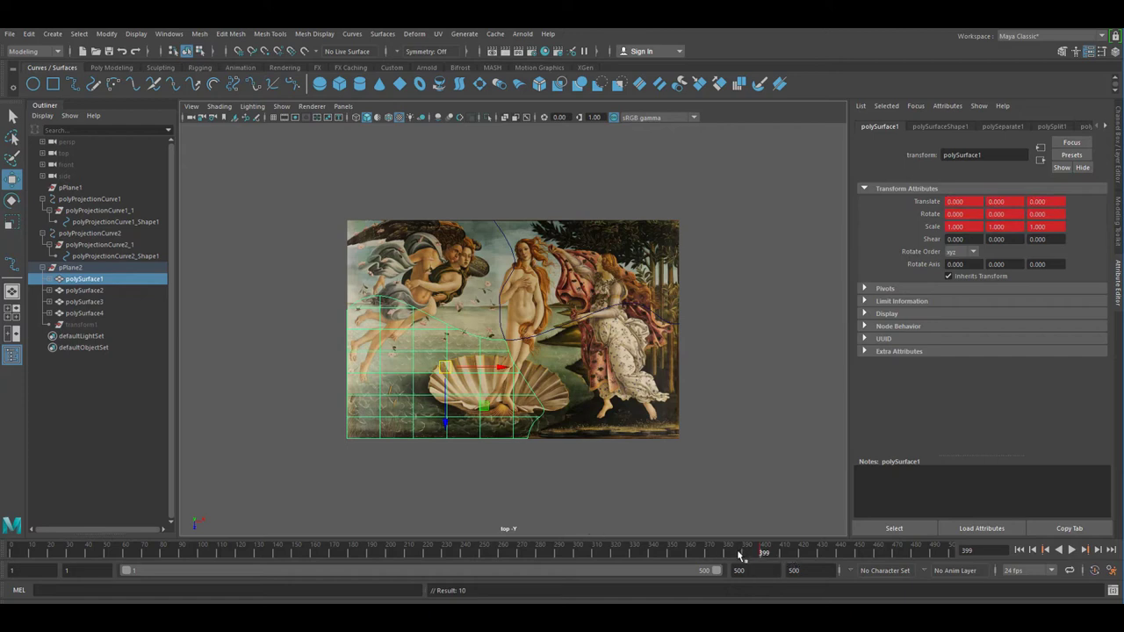
# Step: At frame 29, move the shell piece down-left, rotate it -51.71° in Y, and key it
pyautogui.hotkey('alt', 'v')
pyautogui.click(67, 551)
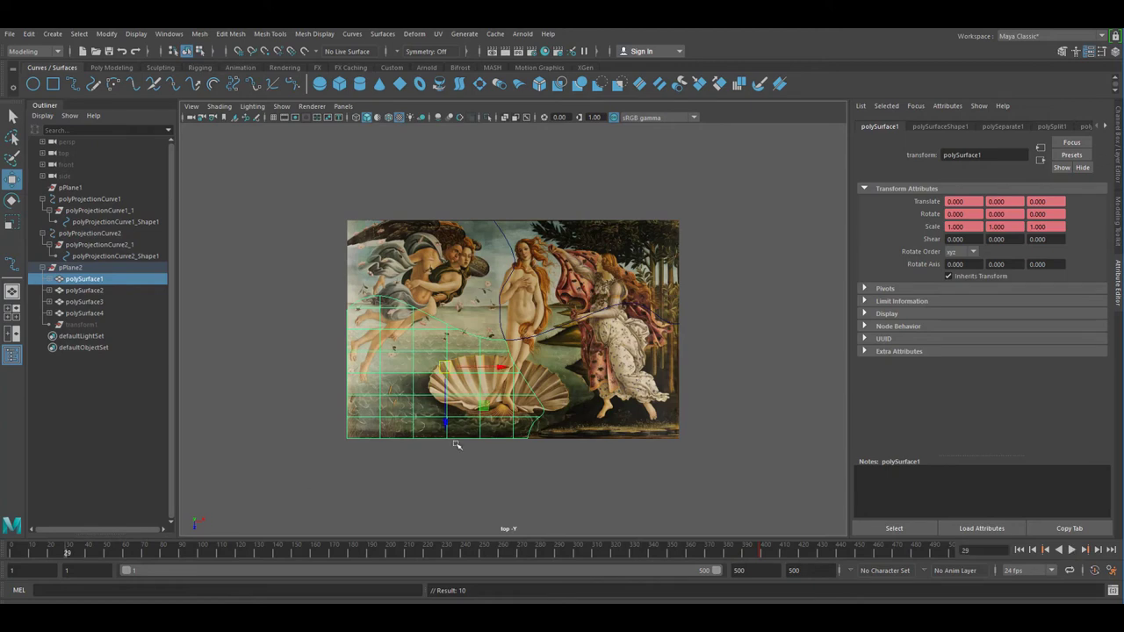
pyautogui.moveTo(444, 365); pyautogui.dragTo(310, 457)
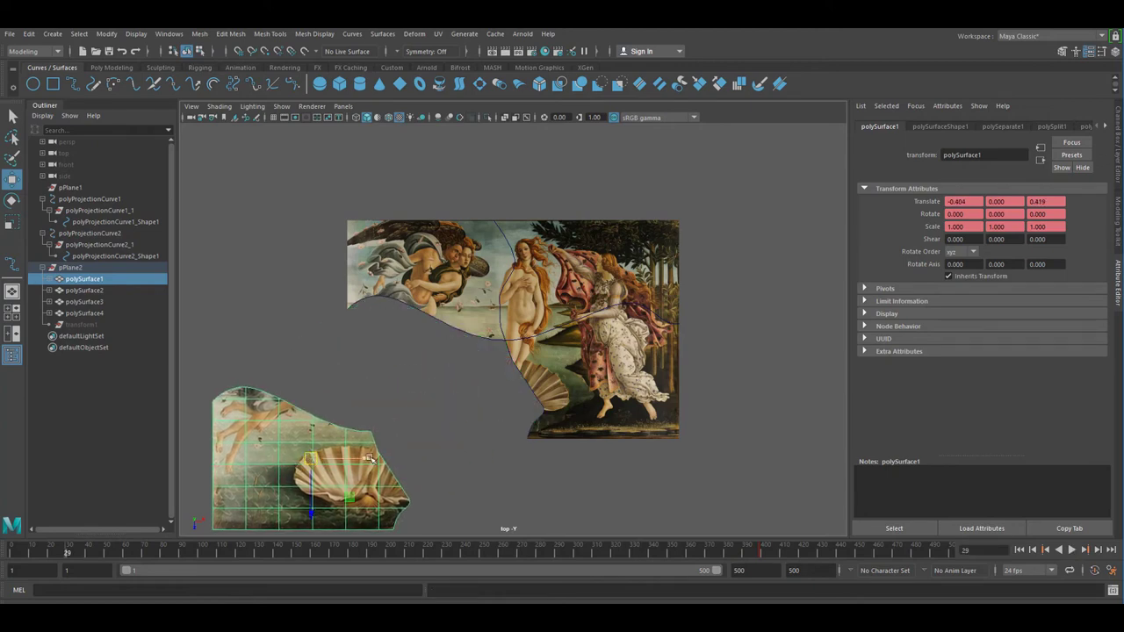
pyautogui.press('e')
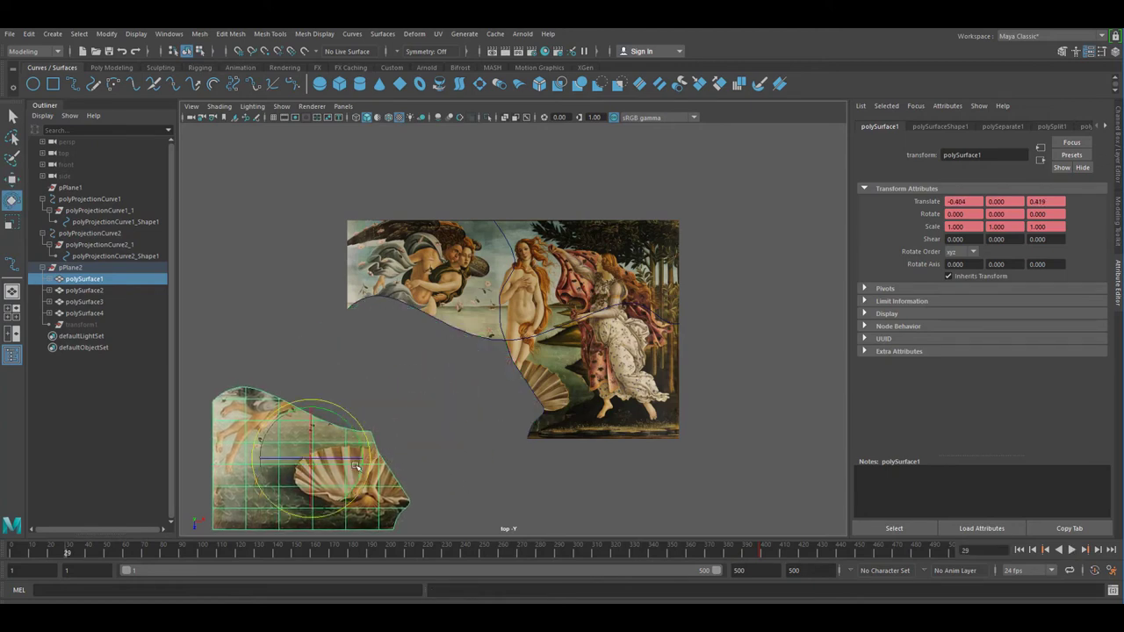
pyautogui.moveTo(360, 446); pyautogui.dragTo(356, 481)
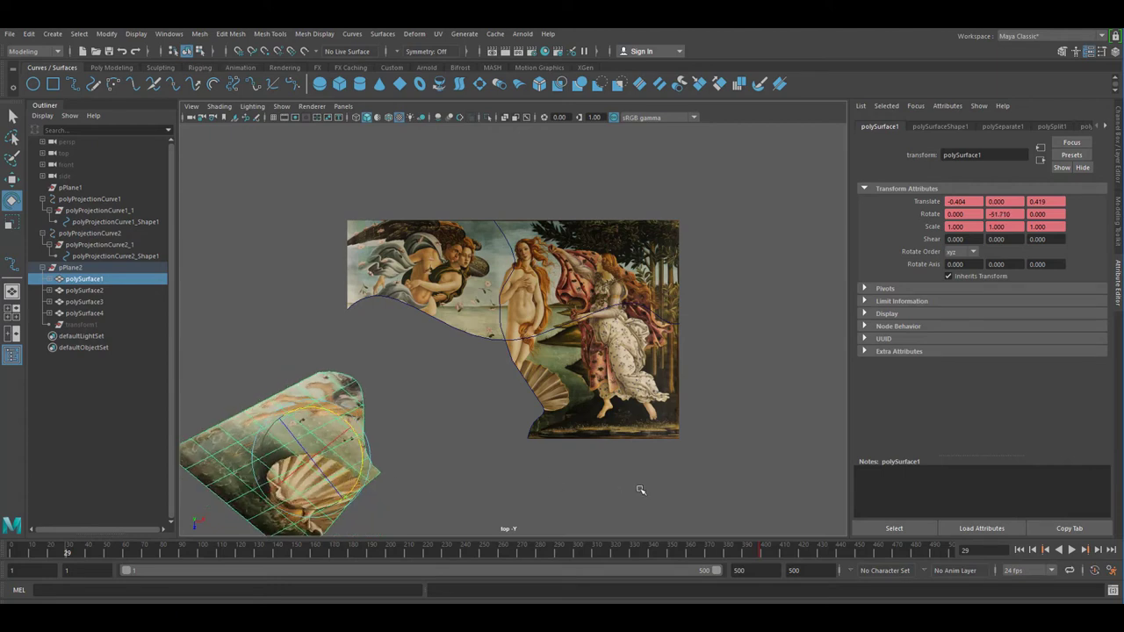
pyautogui.press('s')
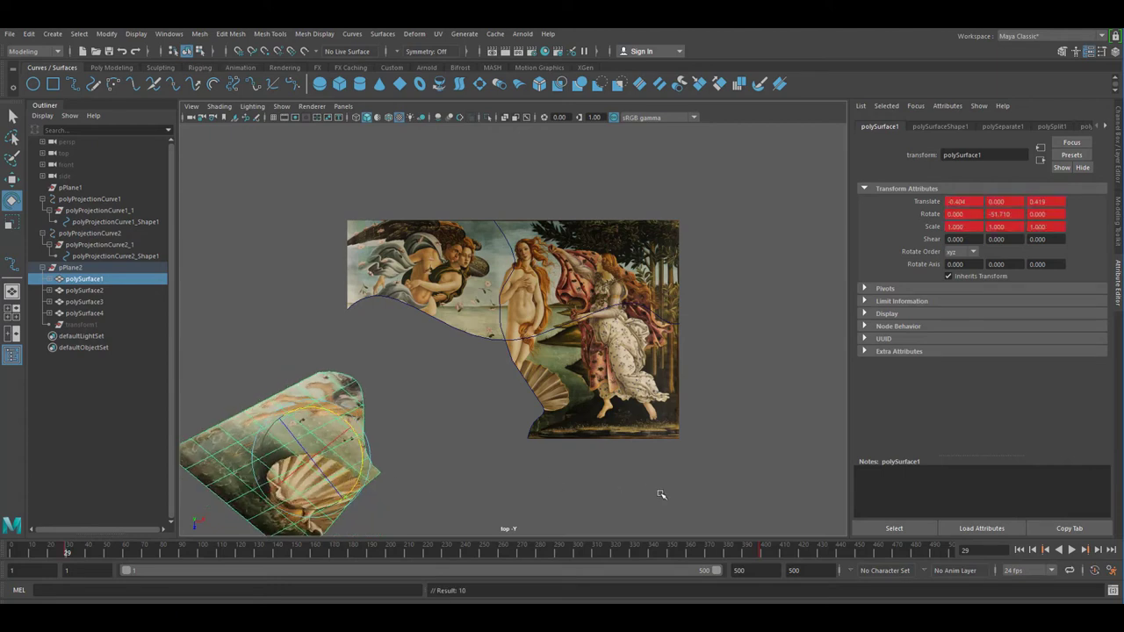
# Step: Play the shell piece's motion from frame 1, then select upper-left piece polySurface3
pyautogui.click(1019, 550)
pyautogui.click(1072, 551)
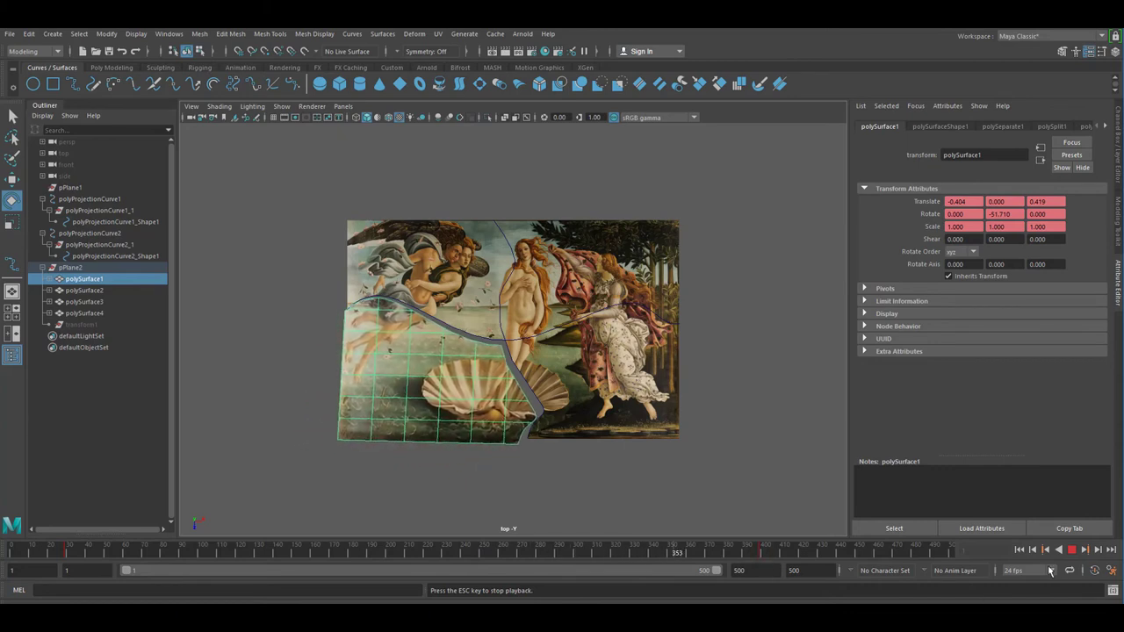
pyautogui.click(1072, 550)
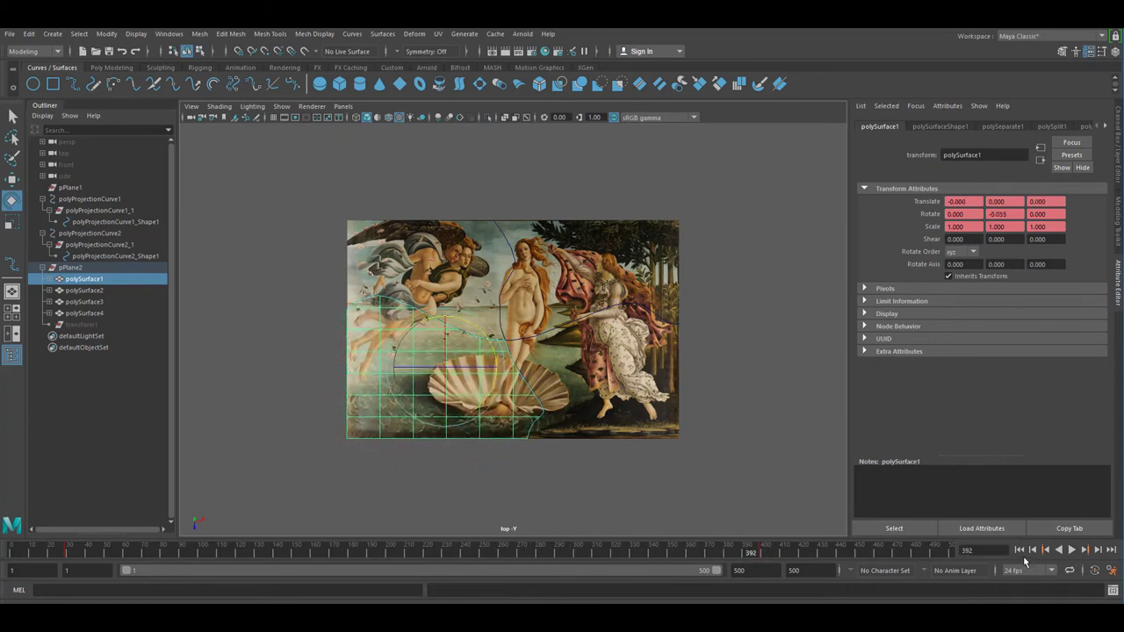
pyautogui.click(1019, 549)
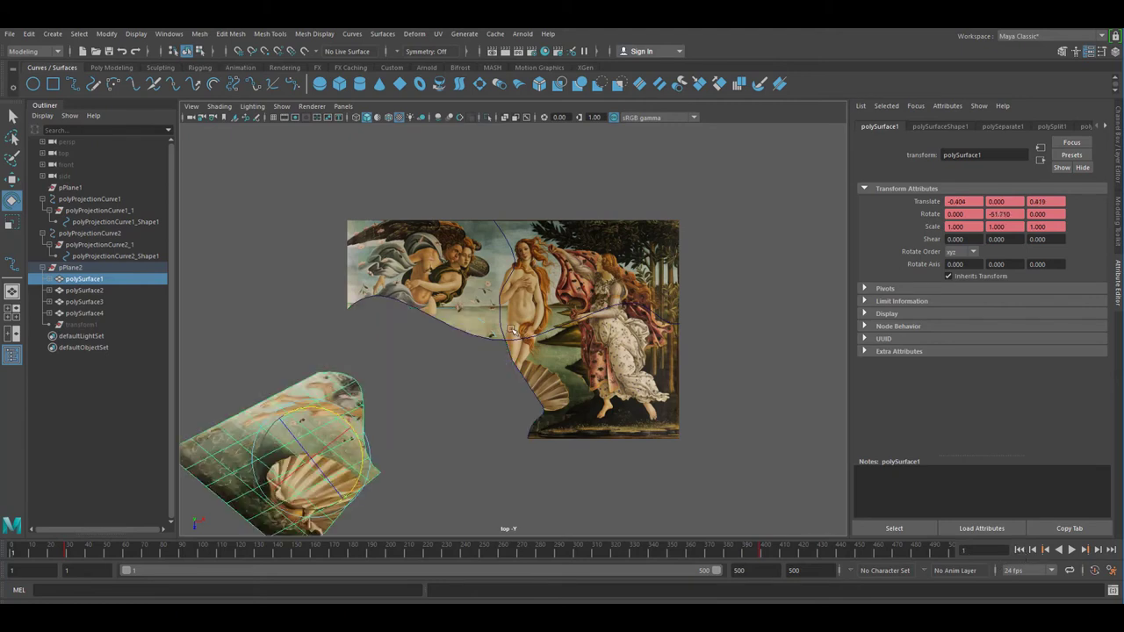
pyautogui.click(468, 268)
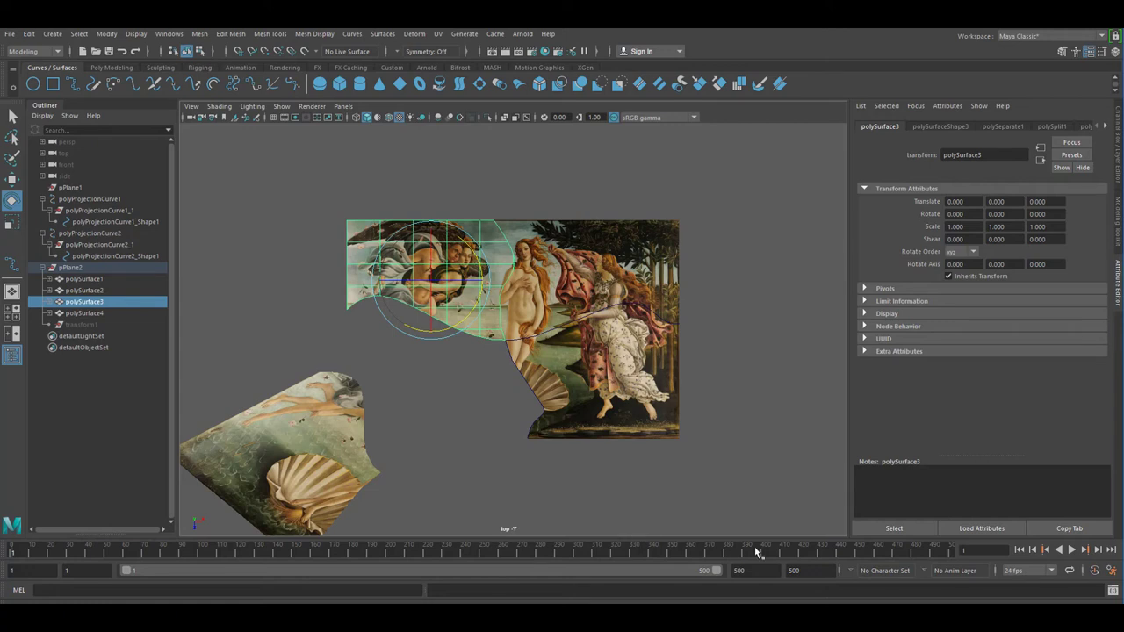
# Step: Key polySurface3 in place at frame 360, then tilt it and move it up-left at frame 210
pyautogui.moveTo(726, 551); pyautogui.dragTo(690, 553)
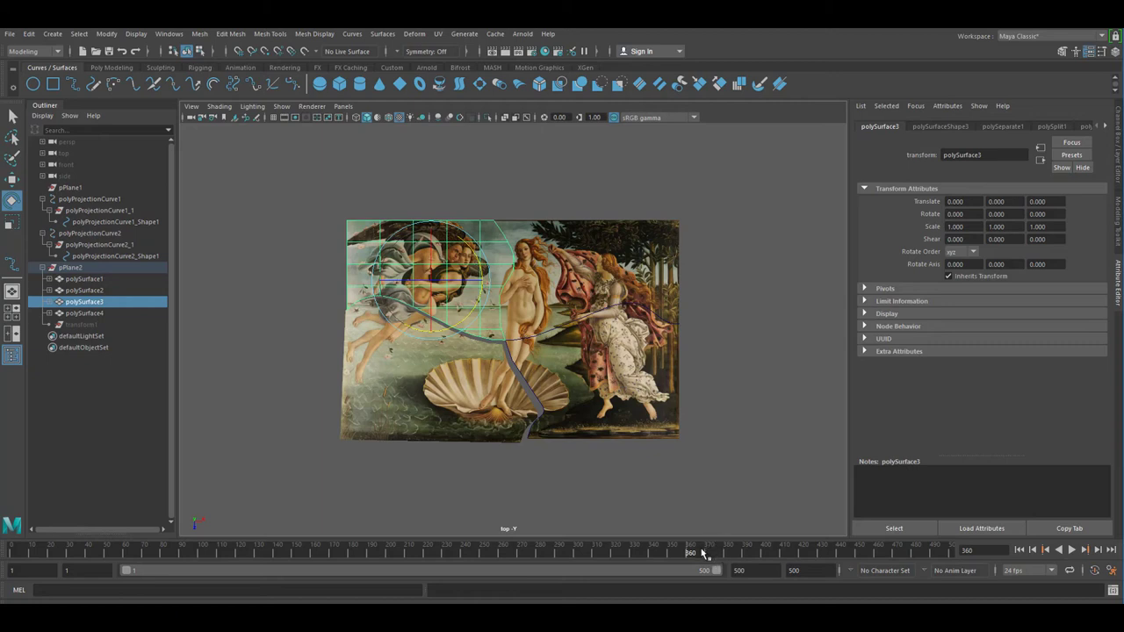
pyautogui.press('s')
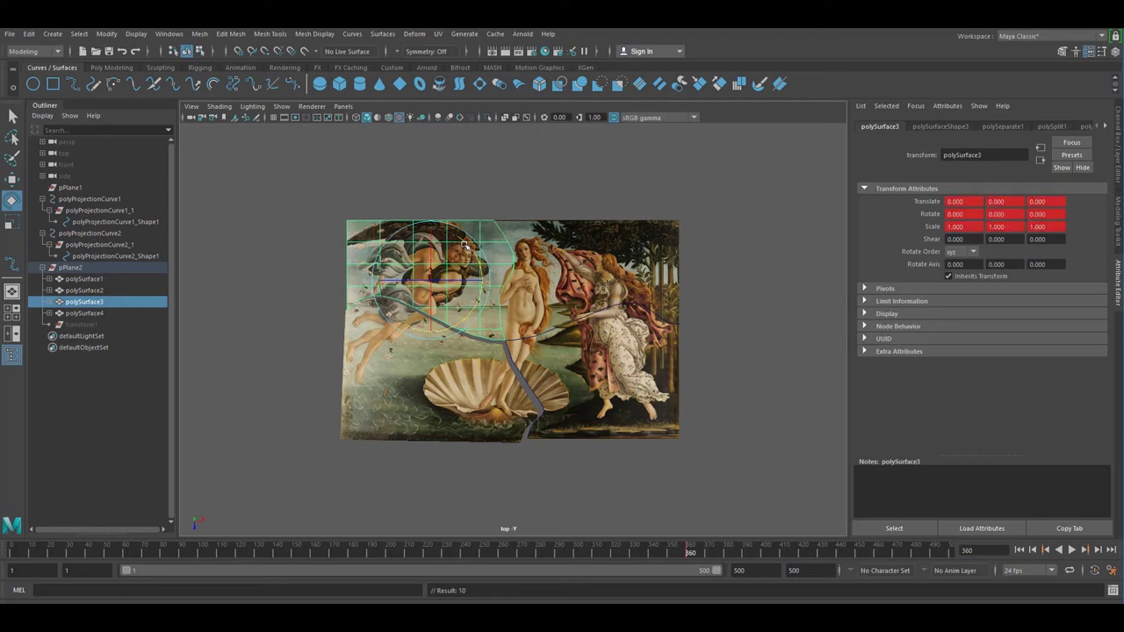
pyautogui.moveTo(386, 551); pyautogui.dragTo(408, 552)
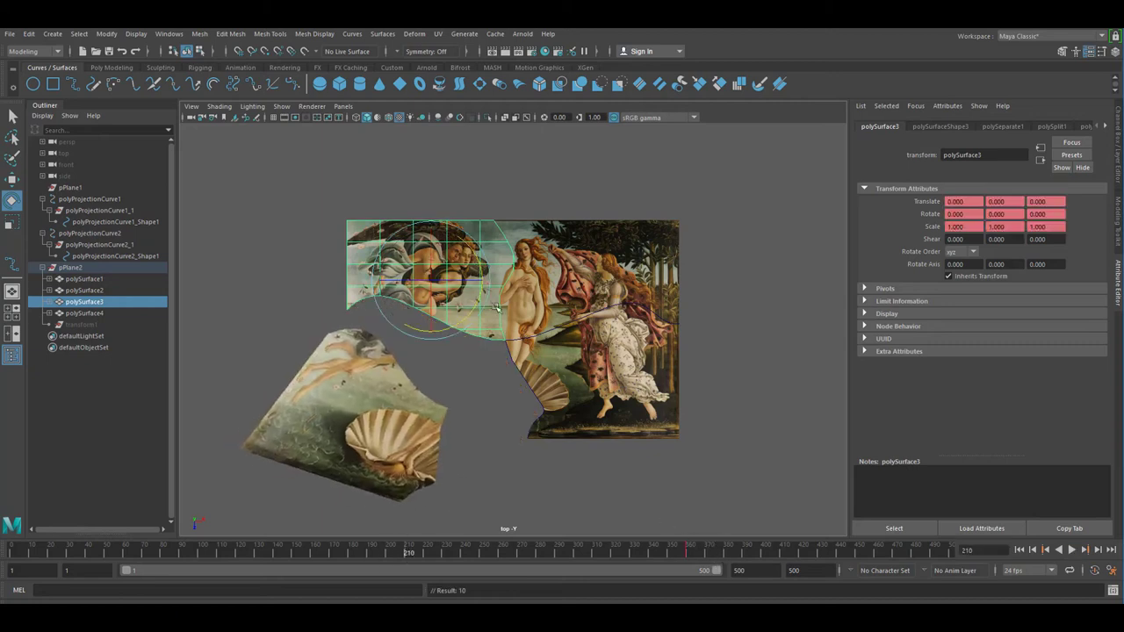
pyautogui.moveTo(480, 257); pyautogui.dragTo(444, 294)
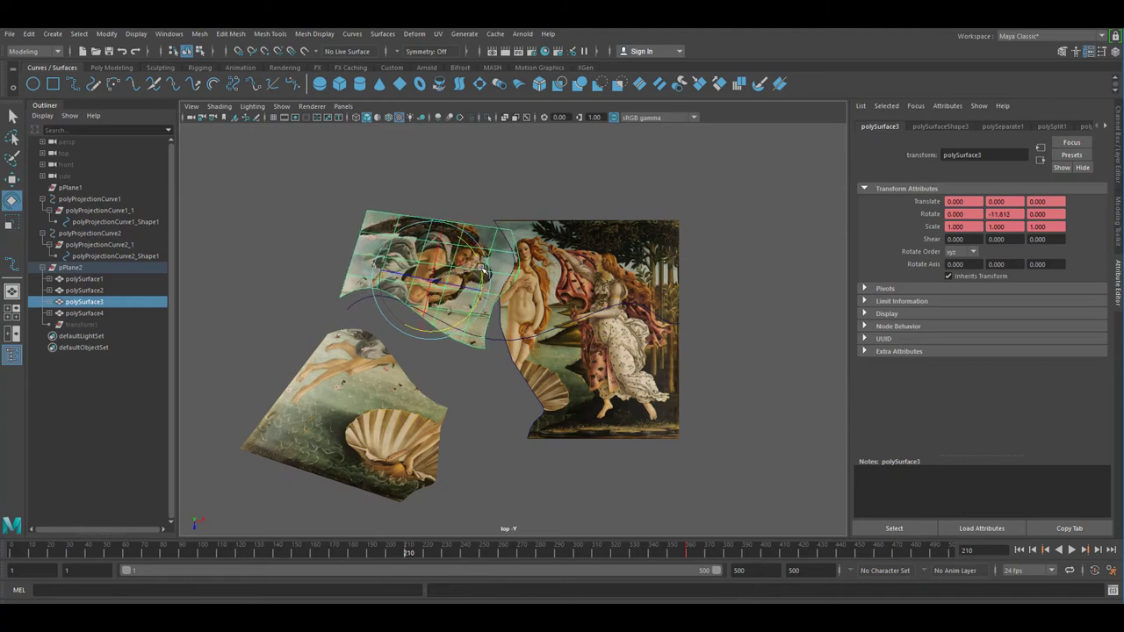
pyautogui.moveTo(444, 239); pyautogui.dragTo(426, 267)
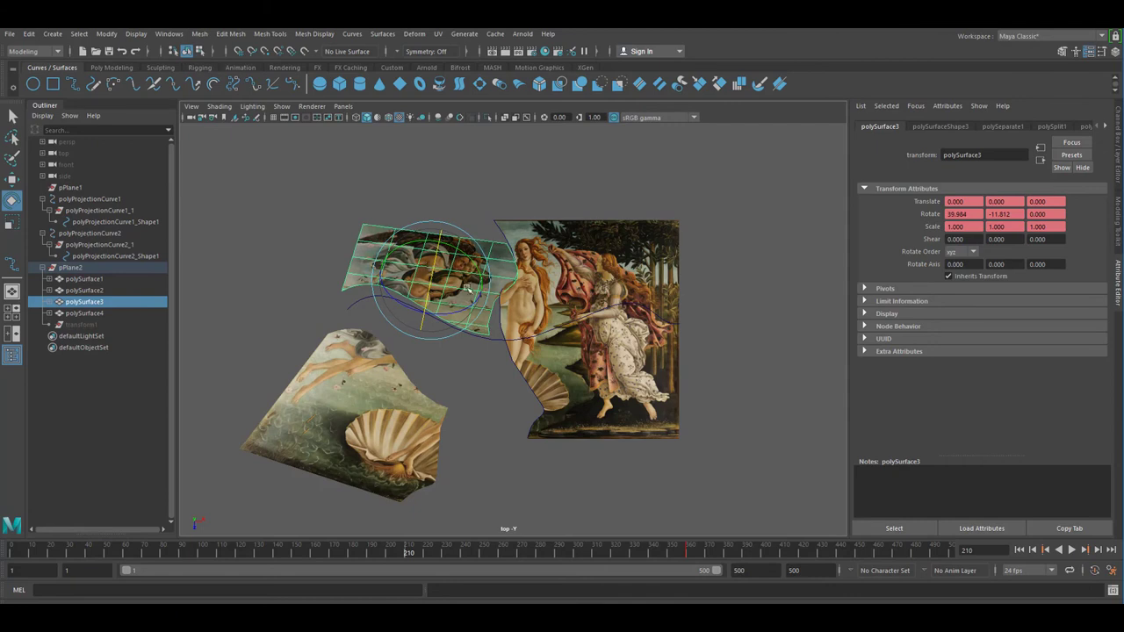
pyautogui.press('w')
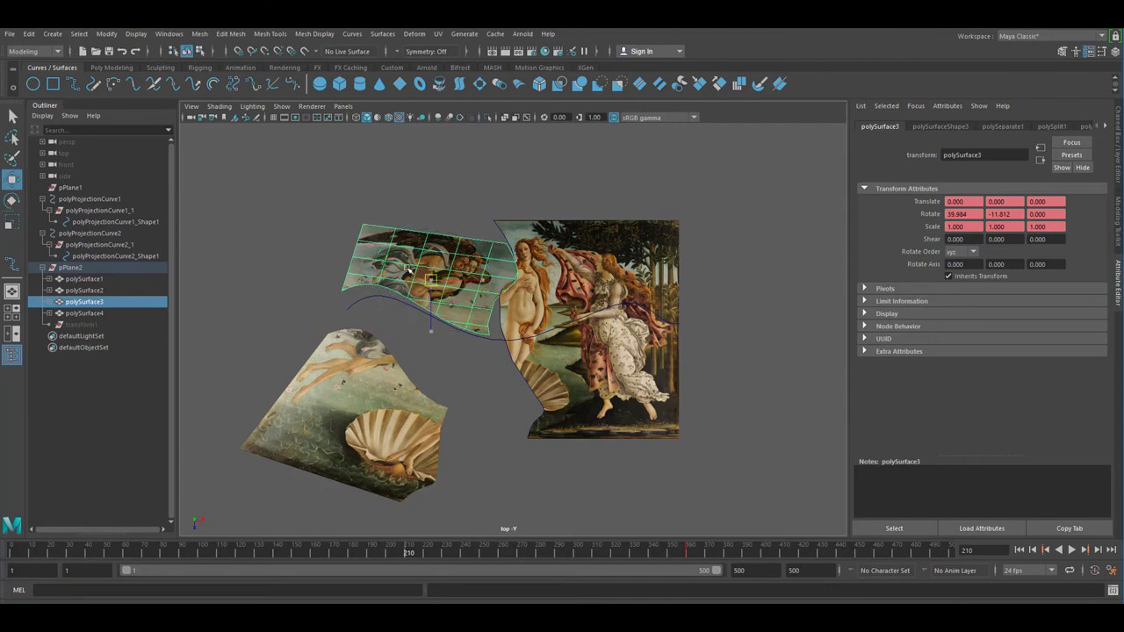
pyautogui.moveTo(429, 278); pyautogui.dragTo(312, 231)
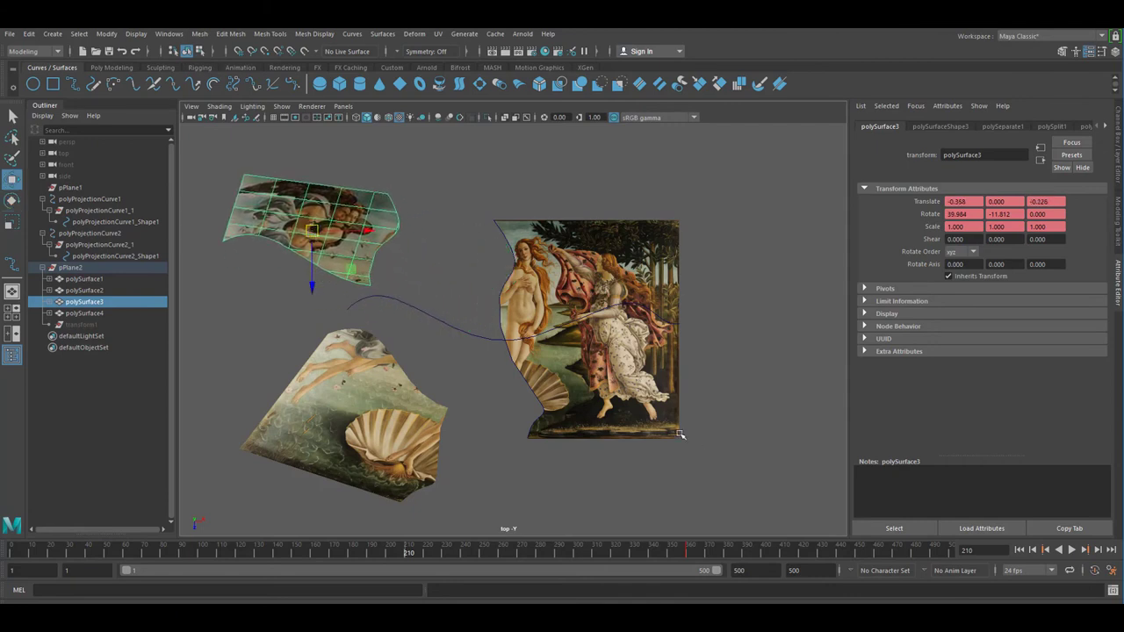
# Step: Key polySurface3's flown-out pose, then key polySurface4 moved up-right at frame 210 and preview
pyautogui.press('s')
pyautogui.click(631, 275)
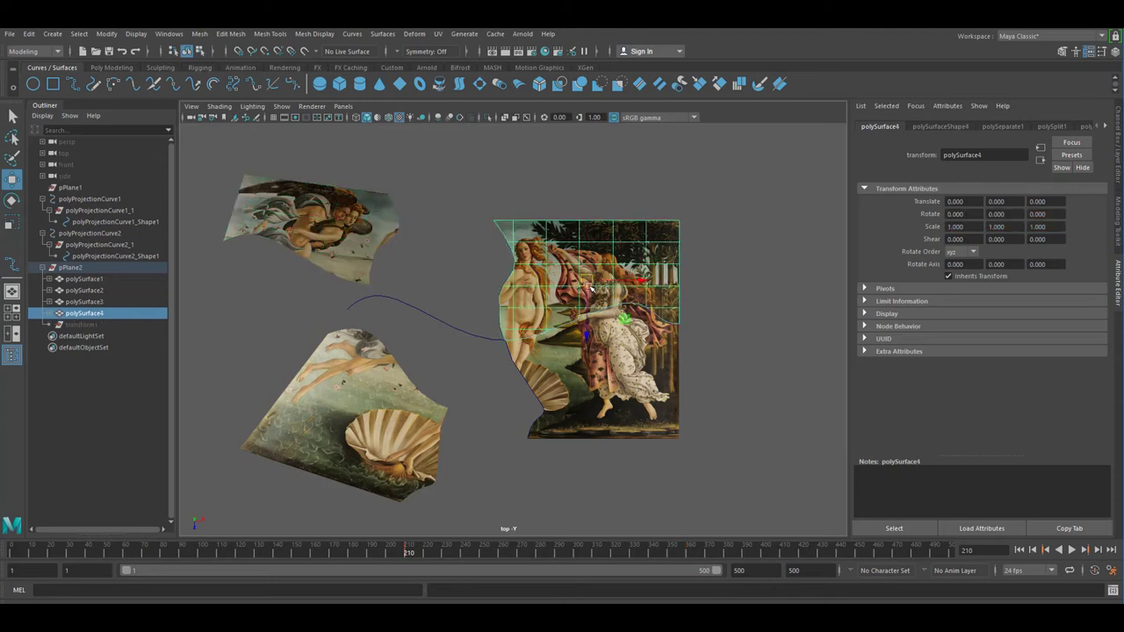
pyautogui.moveTo(588, 279); pyautogui.dragTo(666, 213)
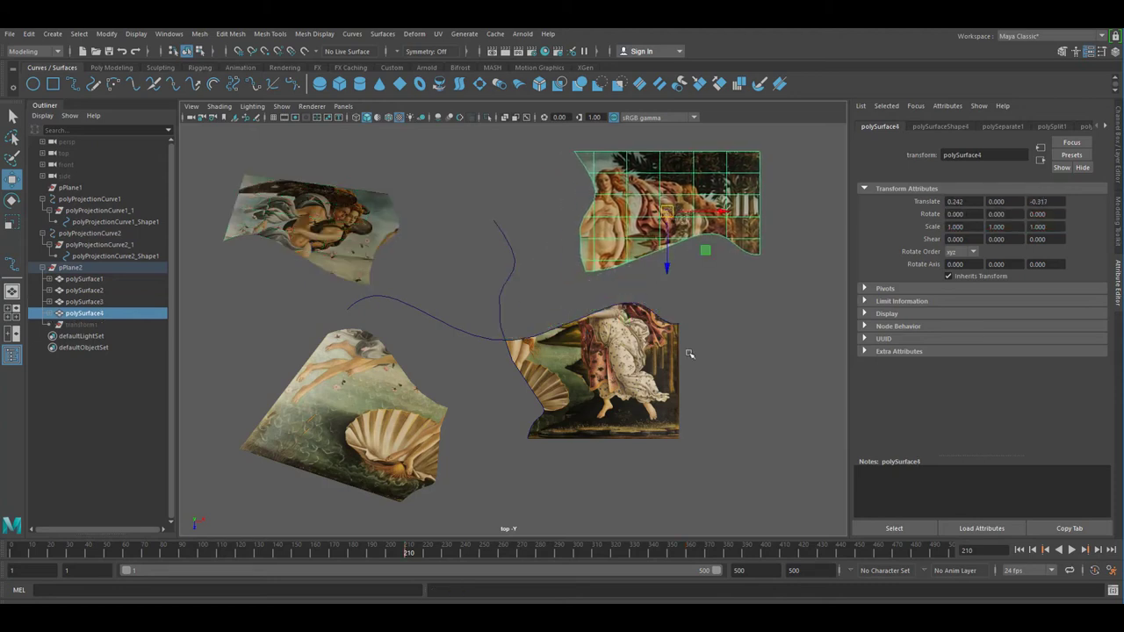
pyautogui.press('s')
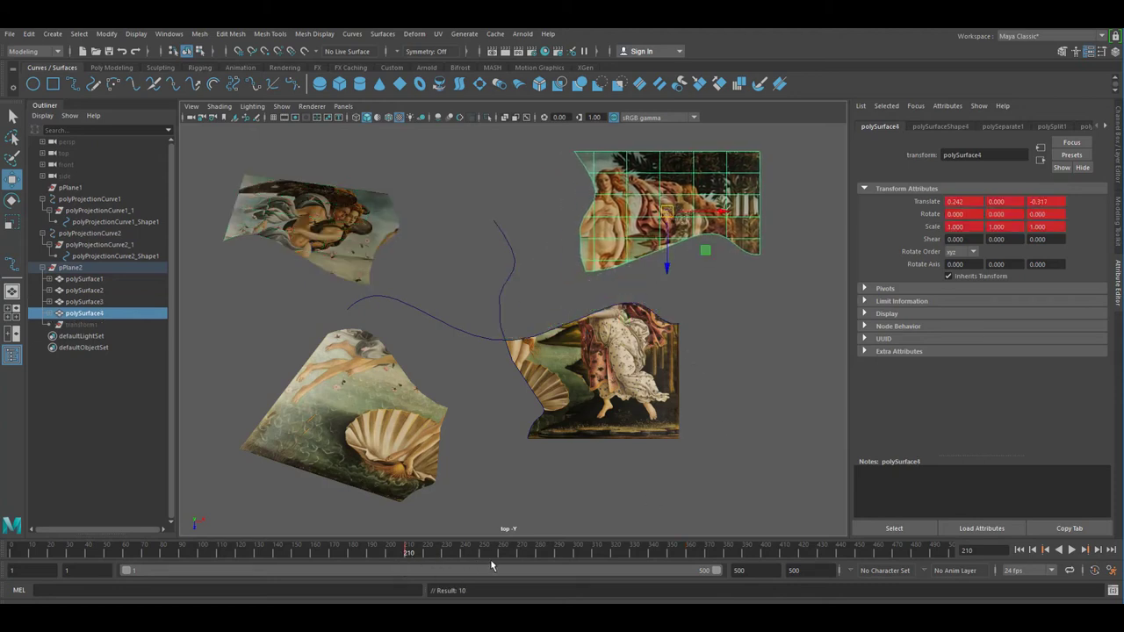
pyautogui.hotkey('alt', 'v')
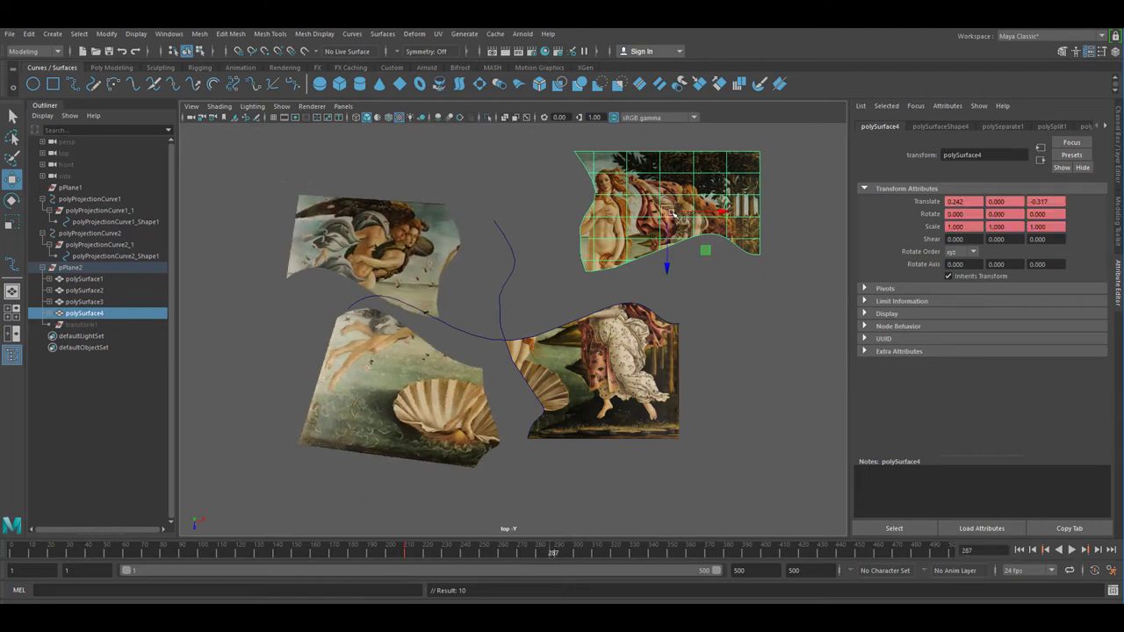
# Step: Move the Venus piece back and set its Translate X and Z to 0 at frame 287
pyautogui.moveTo(673, 213); pyautogui.dragTo(601, 273)
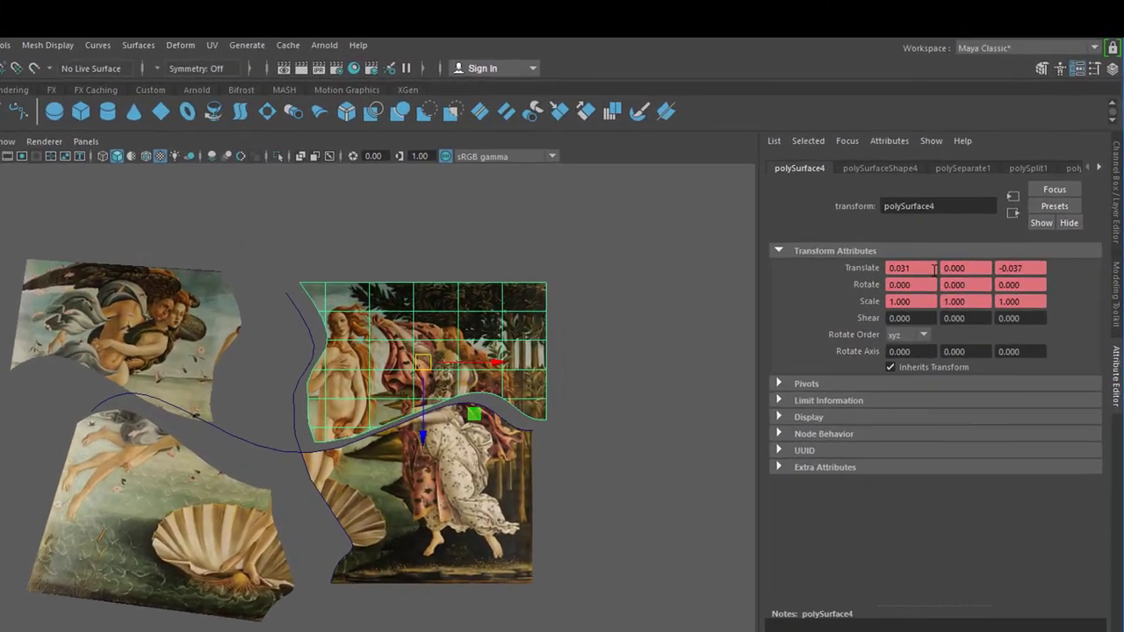
pyautogui.click(904, 267)
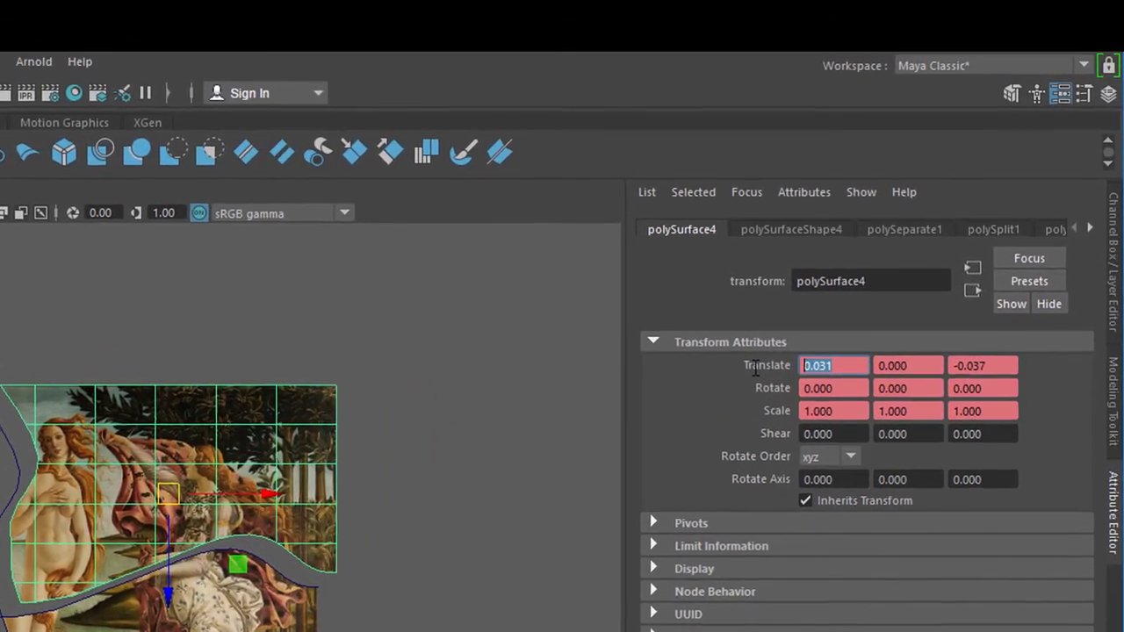
pyautogui.write('0')
pyautogui.press('Return')
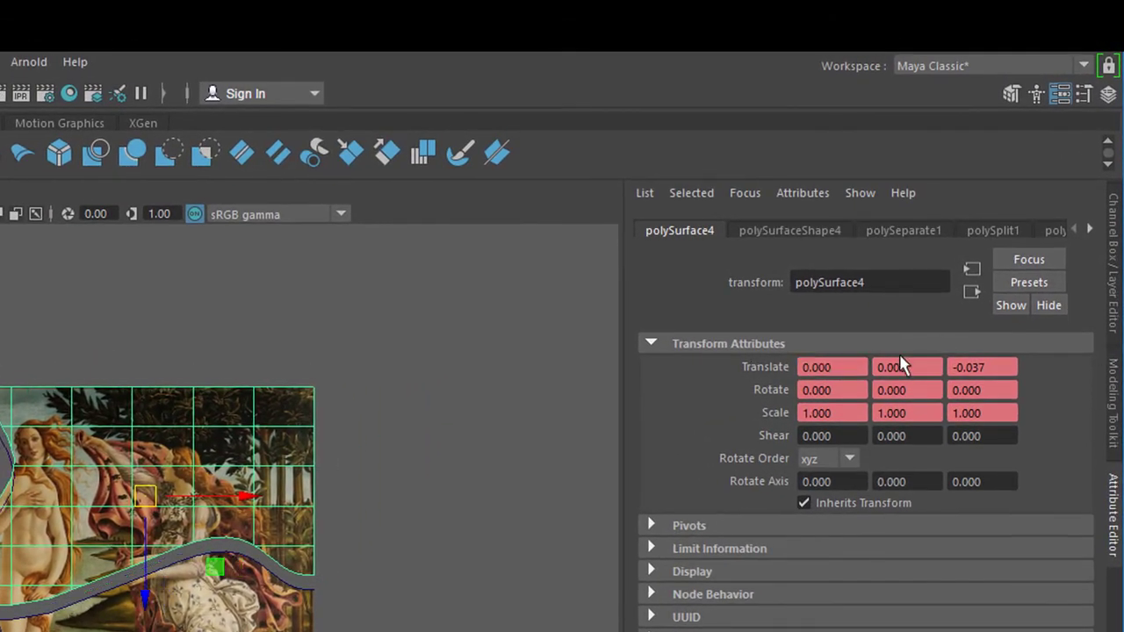
pyautogui.click(984, 367)
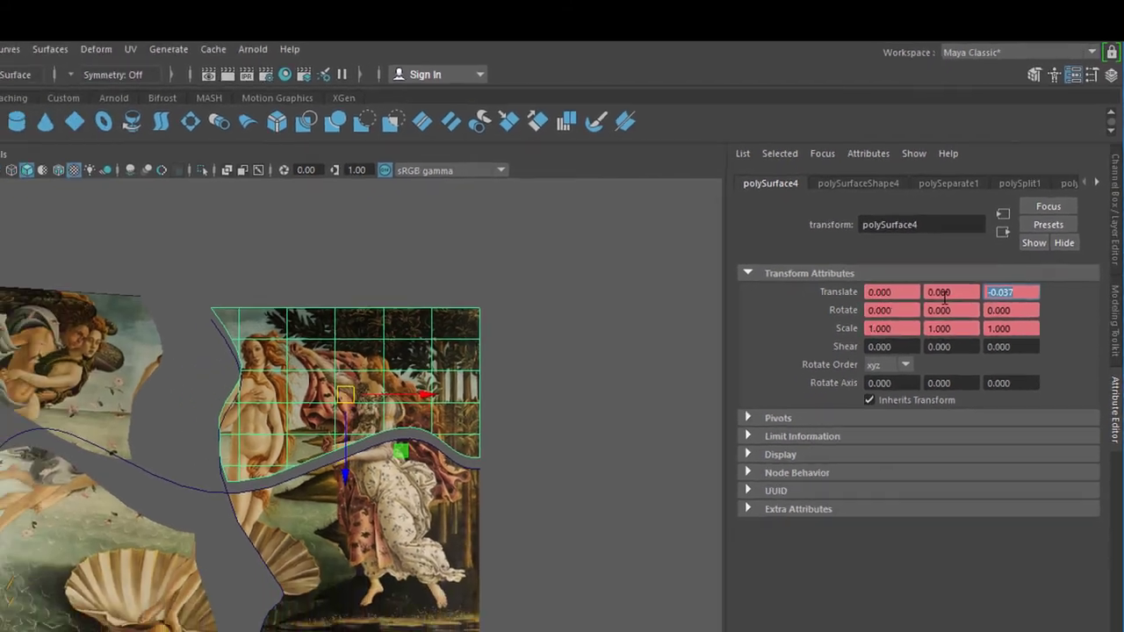
pyautogui.write('0')
pyautogui.press('Return')
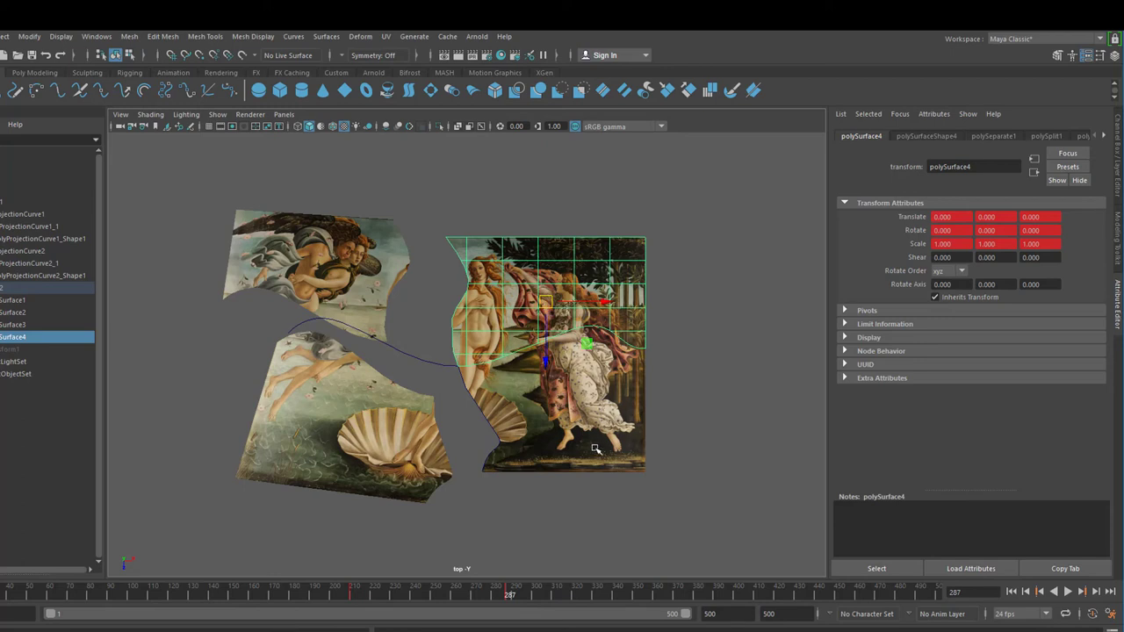
# Step: Key polySurface2 assembled at frame 367, offset and rotate it 38.48° earlier, and delete the projection curves
pyautogui.click(593, 415)
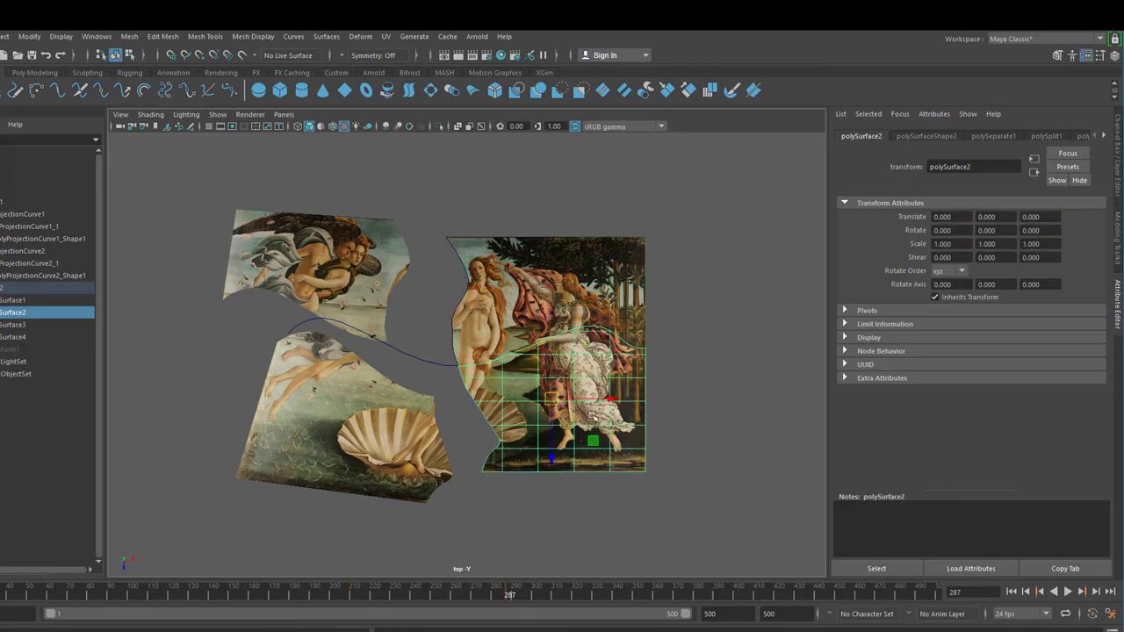
pyautogui.moveTo(612, 598); pyautogui.dragTo(669, 595)
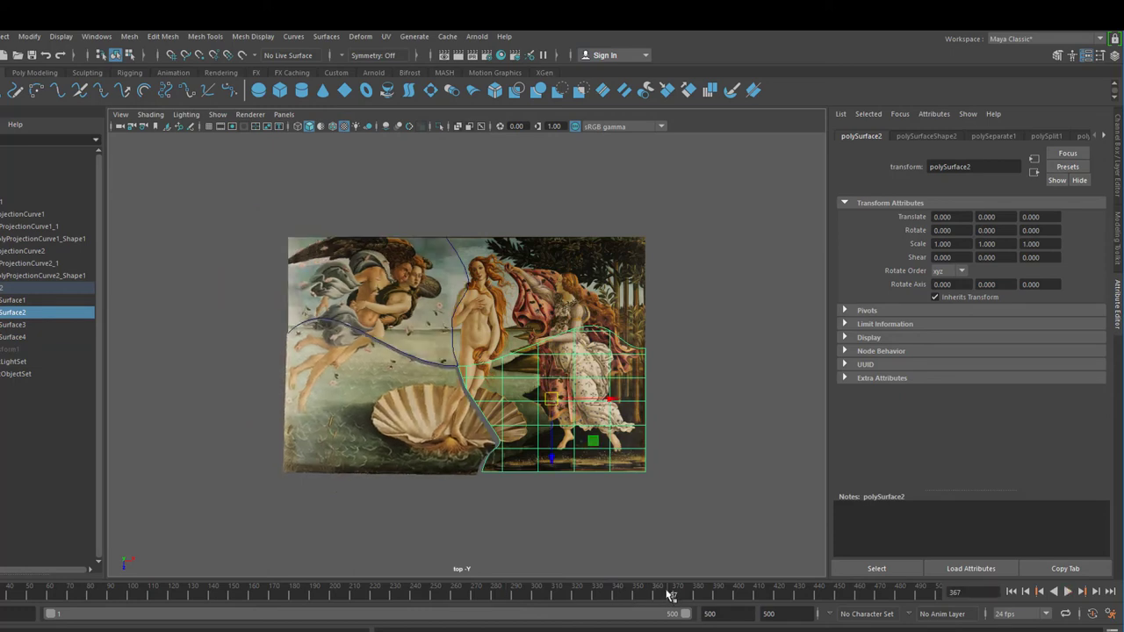
pyautogui.press('s')
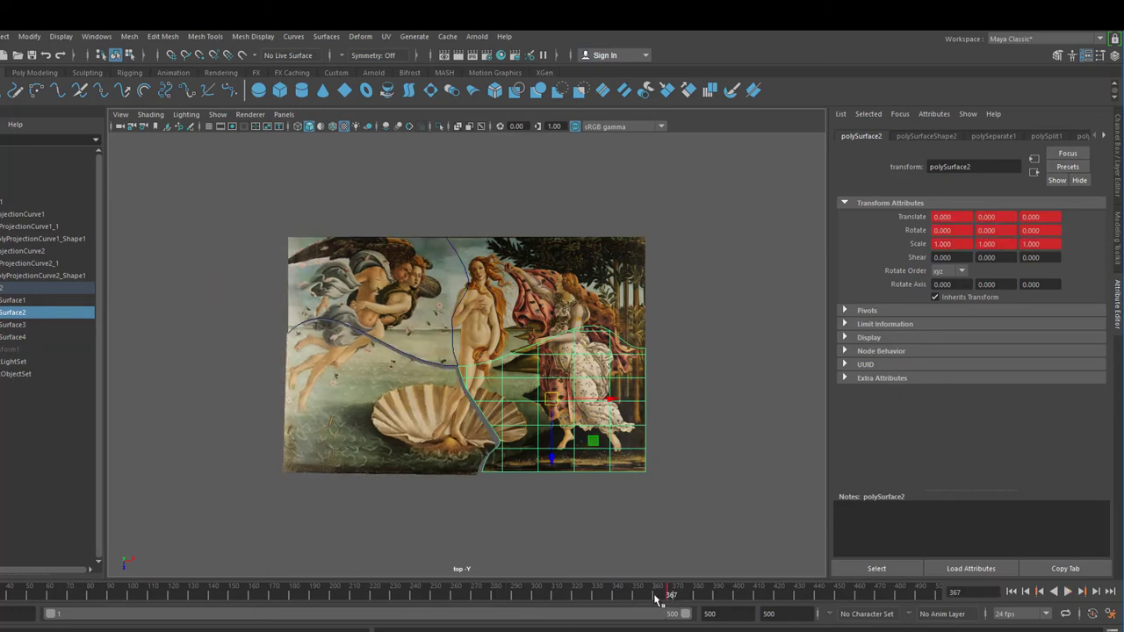
pyautogui.moveTo(657, 600)
pyautogui.mouseDown()
pyautogui.moveTo(290, 596)
pyautogui.moveTo(211, 580)
pyautogui.moveTo(209, 595)
pyautogui.mouseUp()
pyautogui.moveTo(553, 403); pyautogui.dragTo(674, 482)
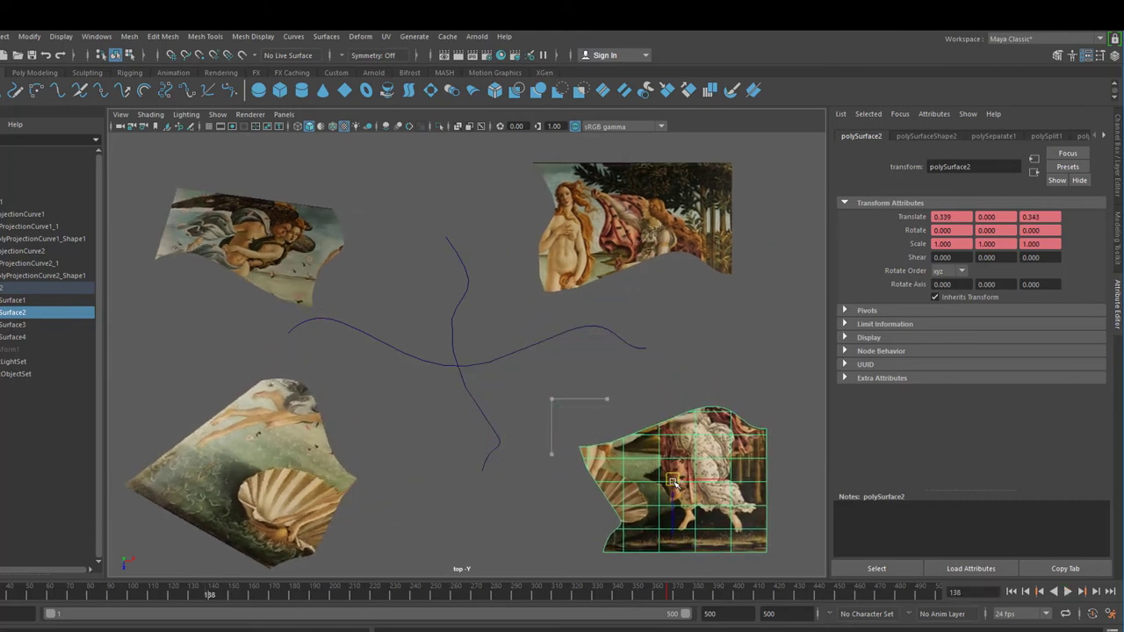
pyautogui.press('e')
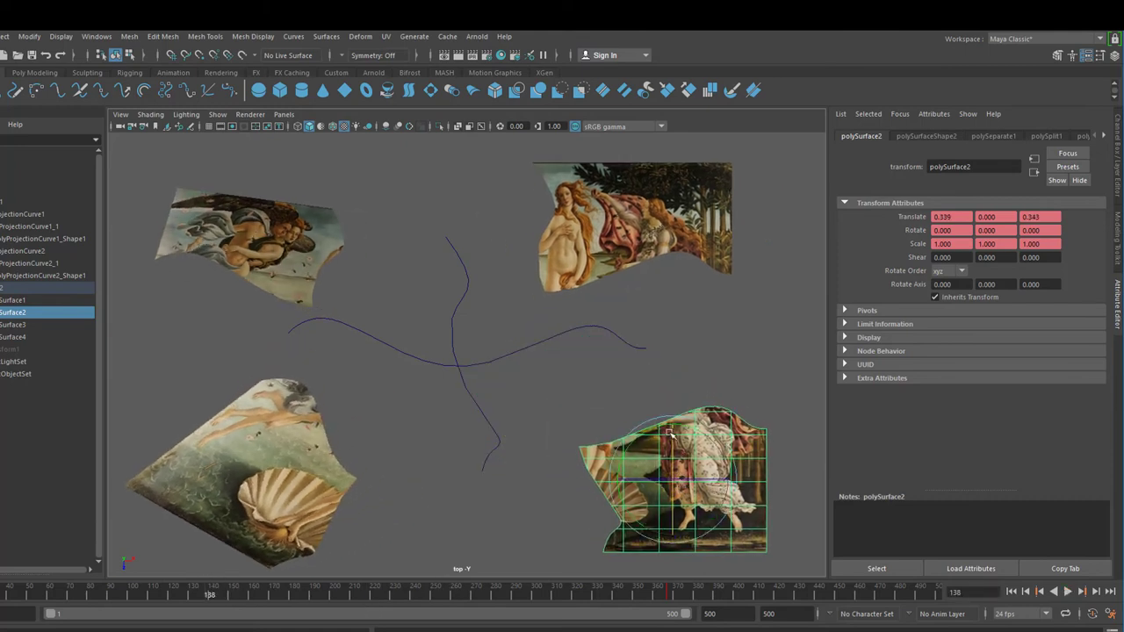
pyautogui.moveTo(659, 431); pyautogui.dragTo(795, 546)
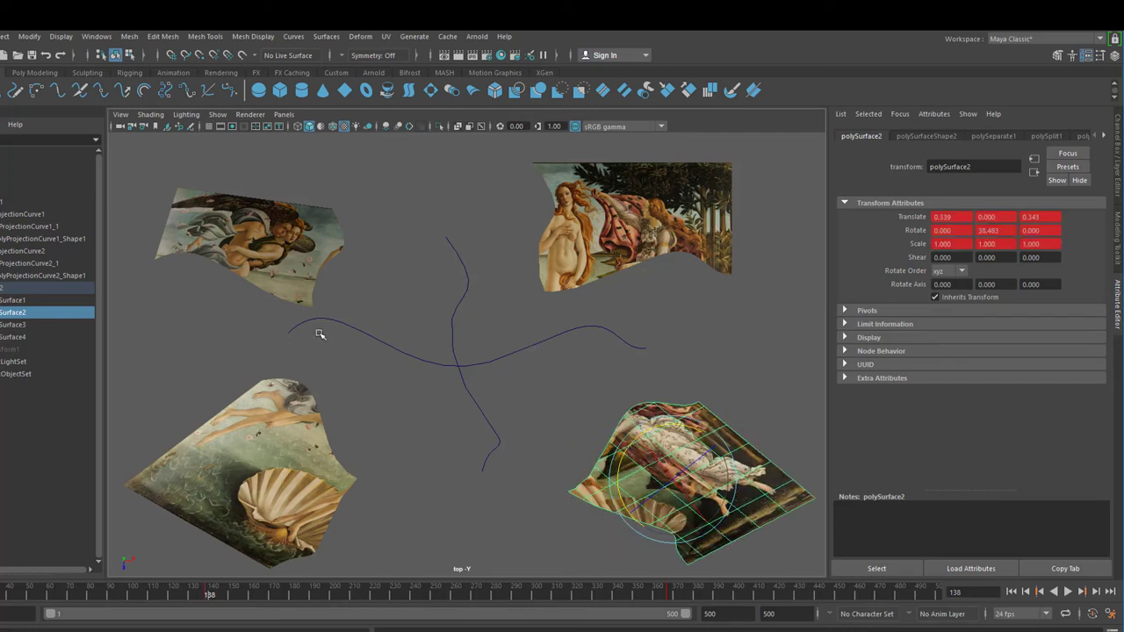
pyautogui.moveTo(517, 398); pyautogui.dragTo(518, 400)
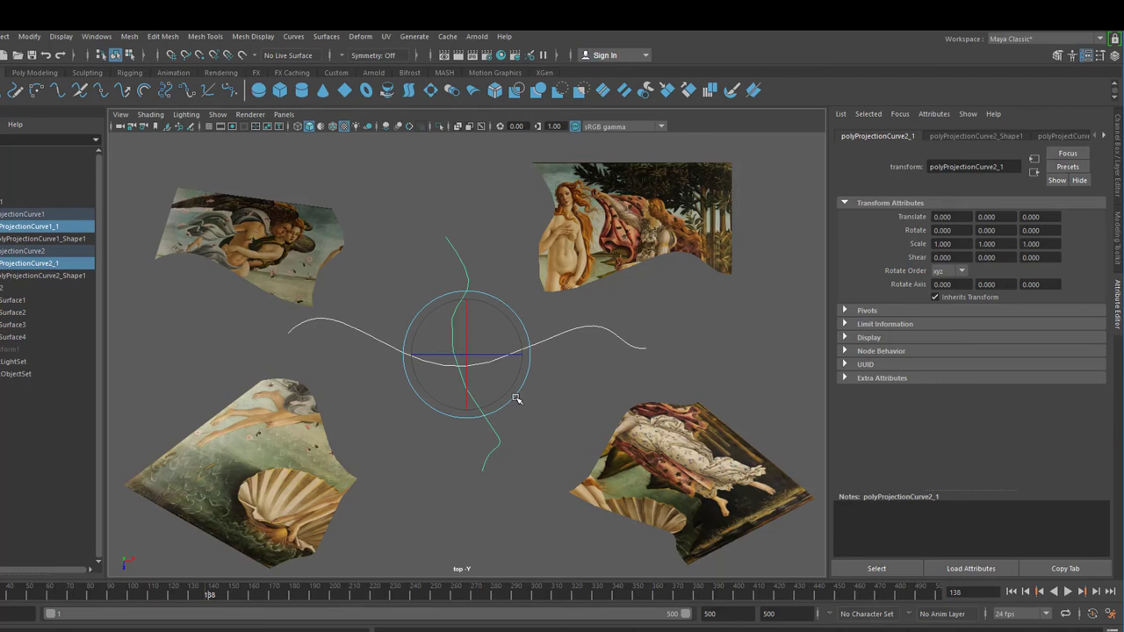
pyautogui.press('Delete')
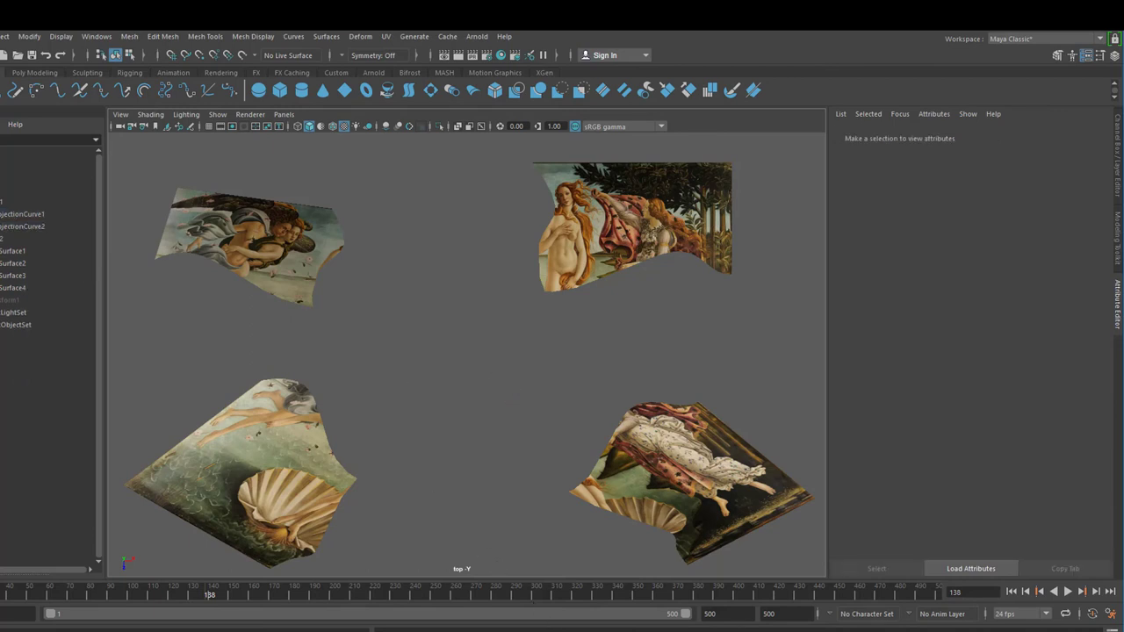
# Step: Play the animation from the first frame, then switch to the four-view layout
pyautogui.click(1013, 593)
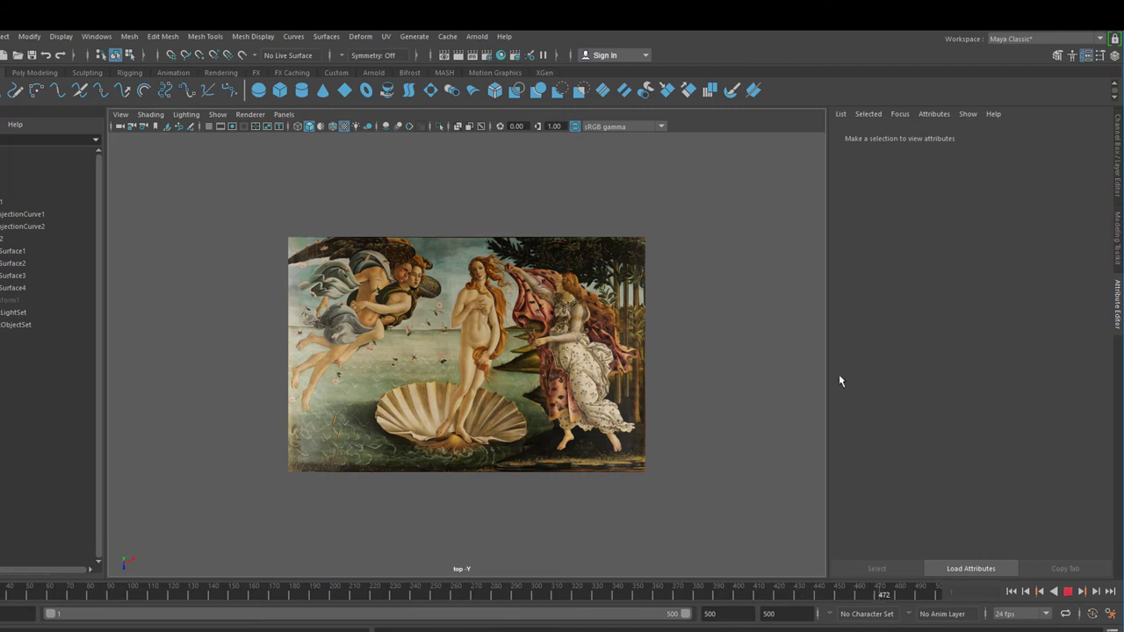
pyautogui.press('space')
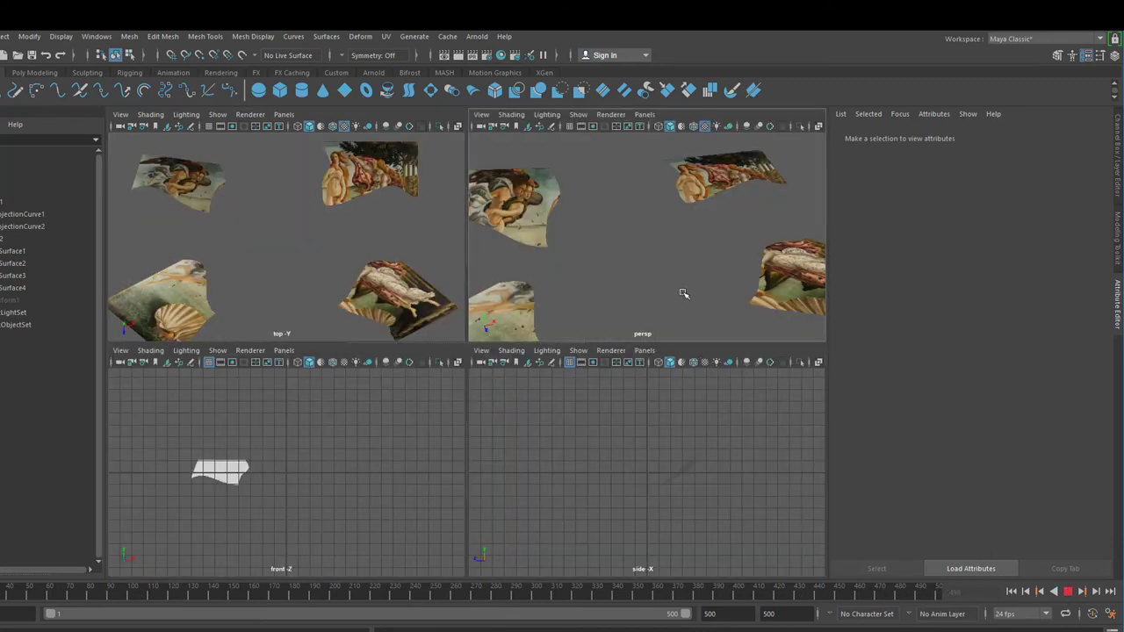
# Step: Maximize the perspective view, stop playback at frame 120, and select the right piece
pyautogui.press('space')
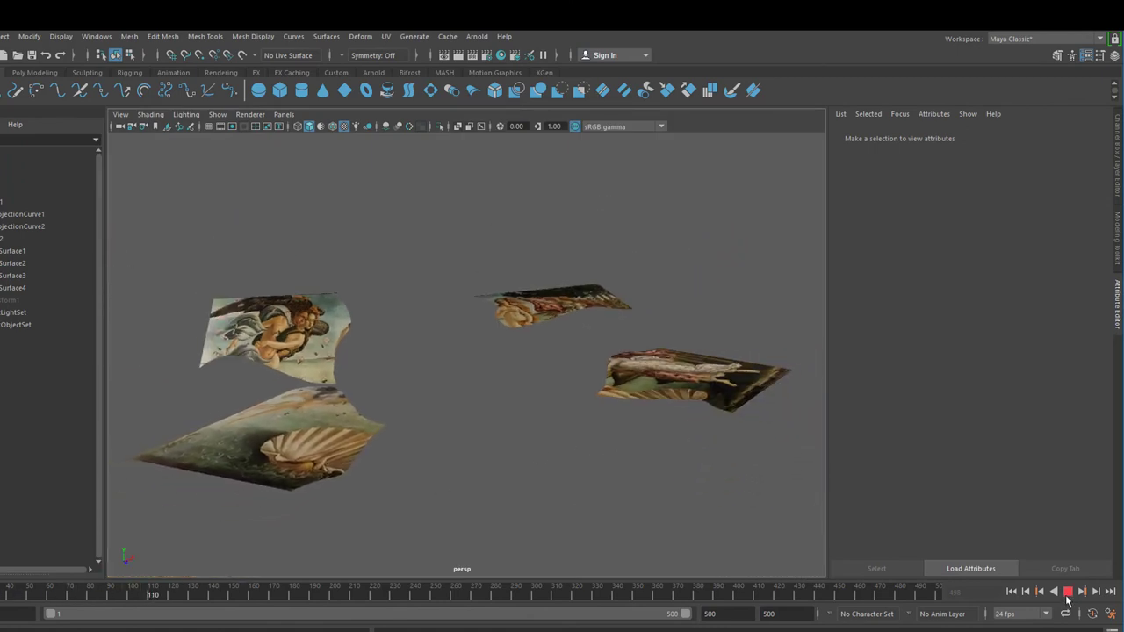
pyautogui.click(1037, 593)
pyautogui.click(650, 378)
pyautogui.moveTo(658, 447)
pyautogui.keyDown('alt'); pyautogui.mouseDown()
pyautogui.moveTo(628, 459)
pyautogui.moveTo(565, 447)
pyautogui.moveTo(637, 456)
pyautogui.mouseUp(); pyautogui.keyUp('alt')
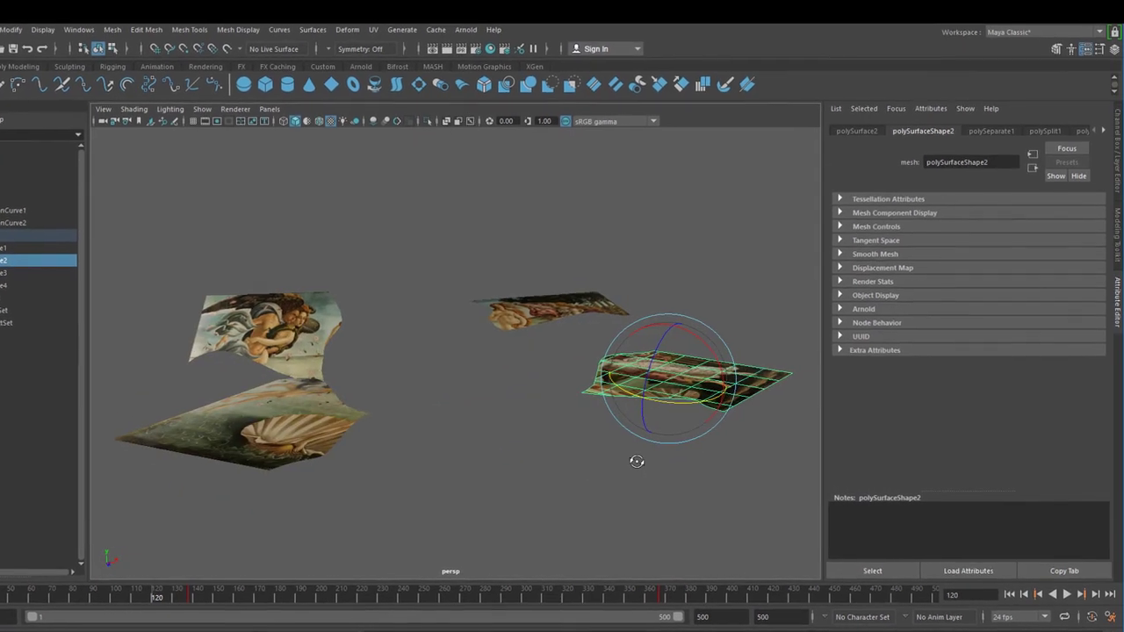
# Step: Extrude the piece's border edge to Local Translate Z -0.189, giving it slab-like thickness
pyautogui.rightClick(753, 301)
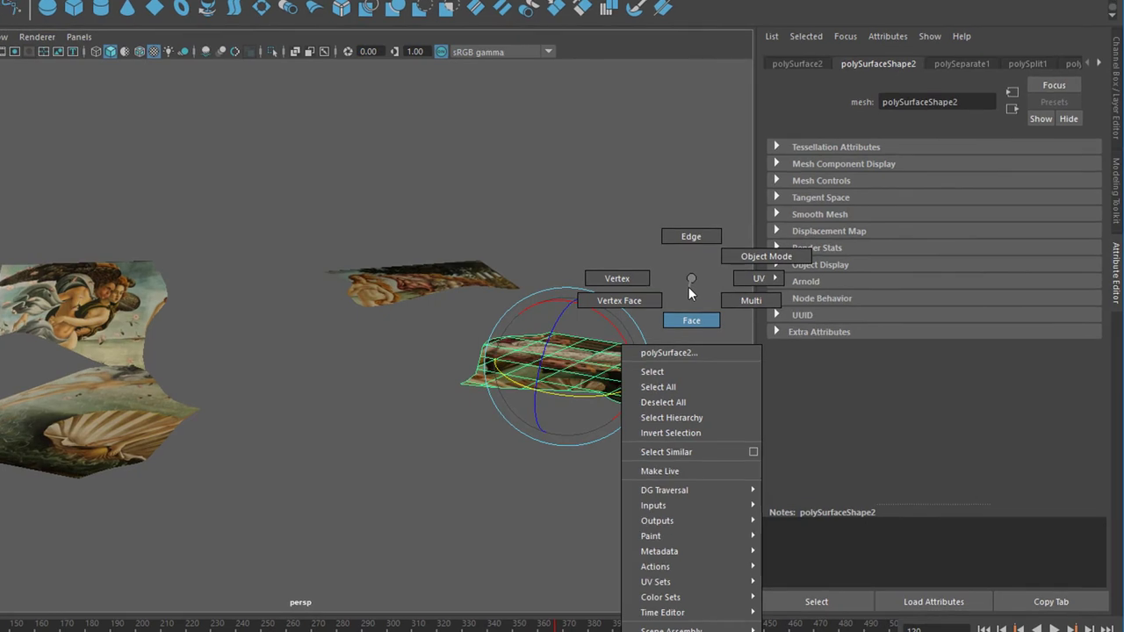
pyautogui.click(691, 236)
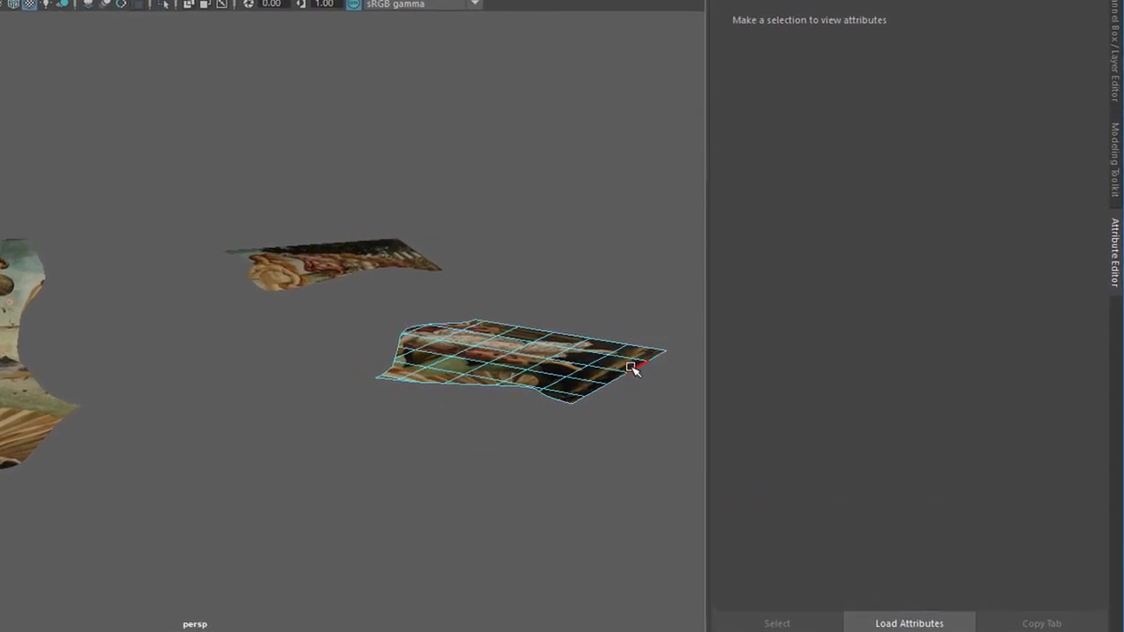
pyautogui.click(647, 370)
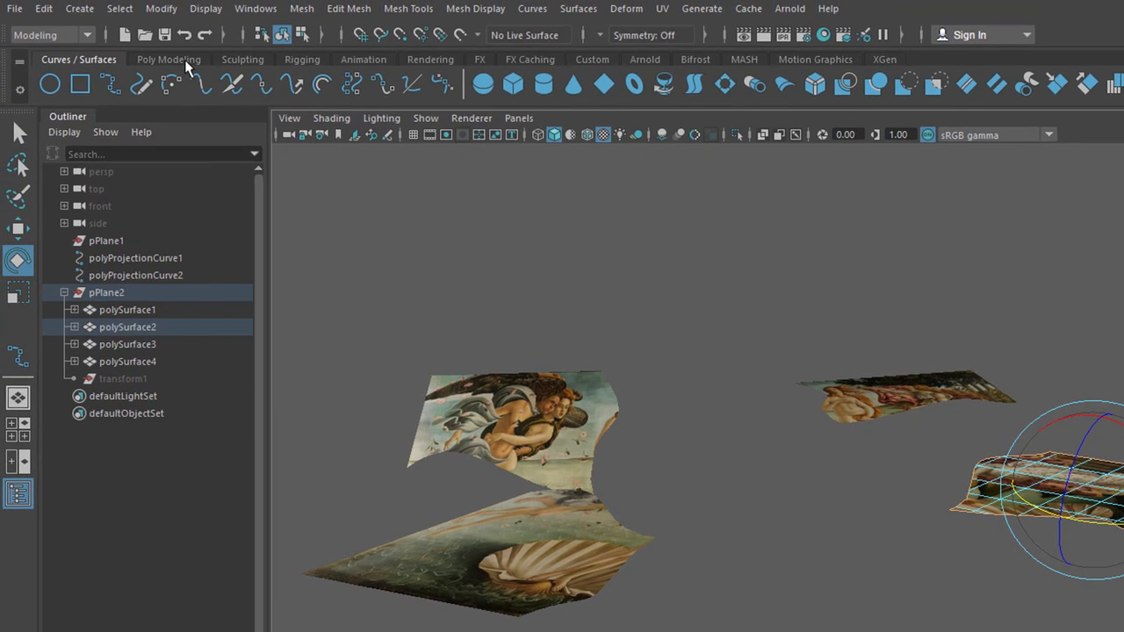
pyautogui.click(75, 39)
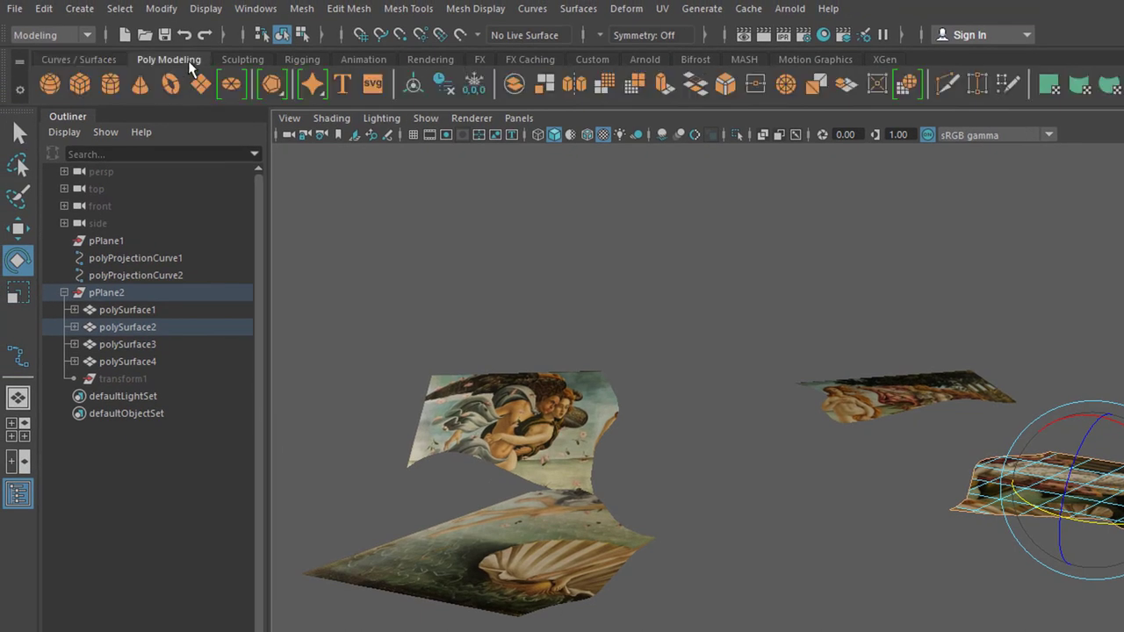
pyautogui.click(665, 87)
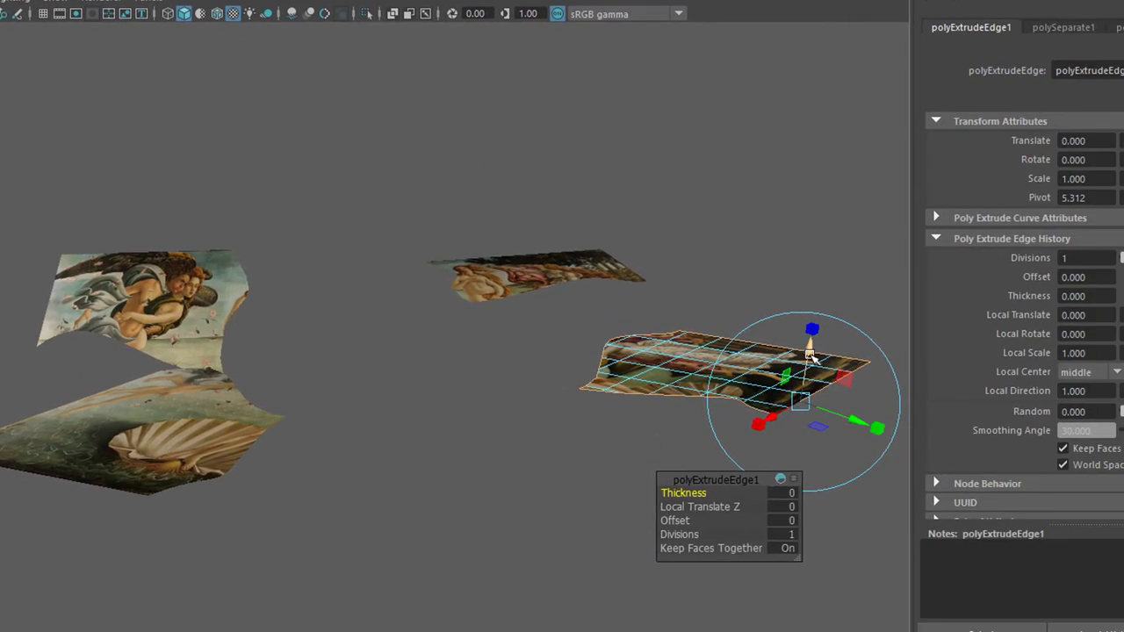
pyautogui.moveTo(809, 355); pyautogui.dragTo(809, 309)
pyautogui.moveTo(552, 430)
pyautogui.keyDown('alt'); pyautogui.mouseDown()
pyautogui.moveTo(526, 454)
pyautogui.moveTo(354, 460)
pyautogui.moveTo(552, 444)
pyautogui.moveTo(559, 429)
pyautogui.mouseUp(); pyautogui.keyUp('alt')
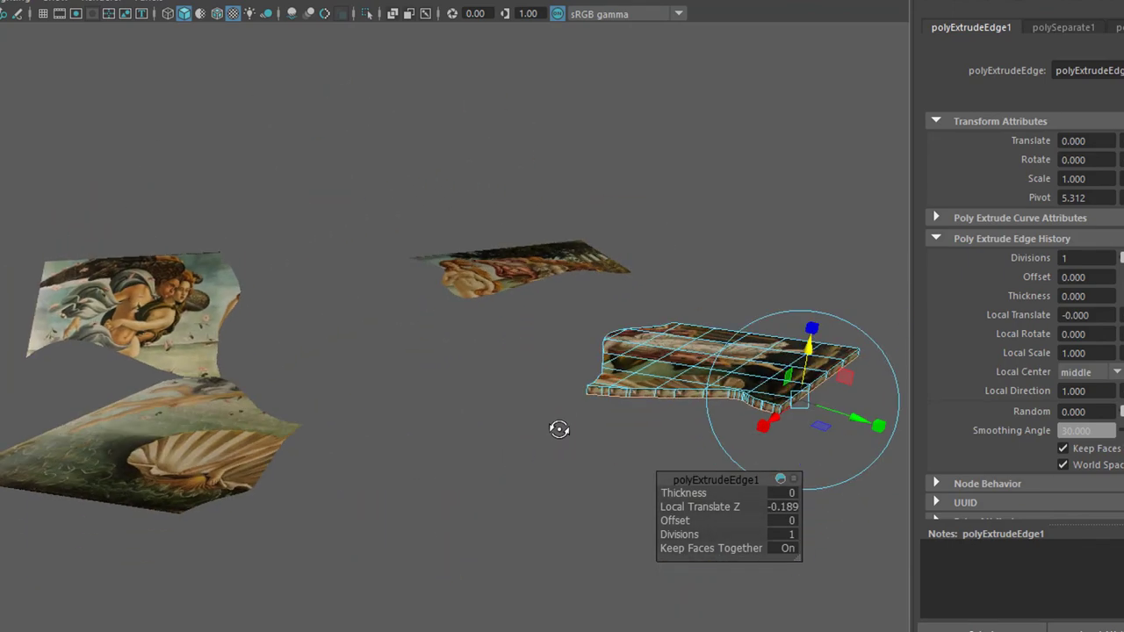
pyautogui.click(556, 428)
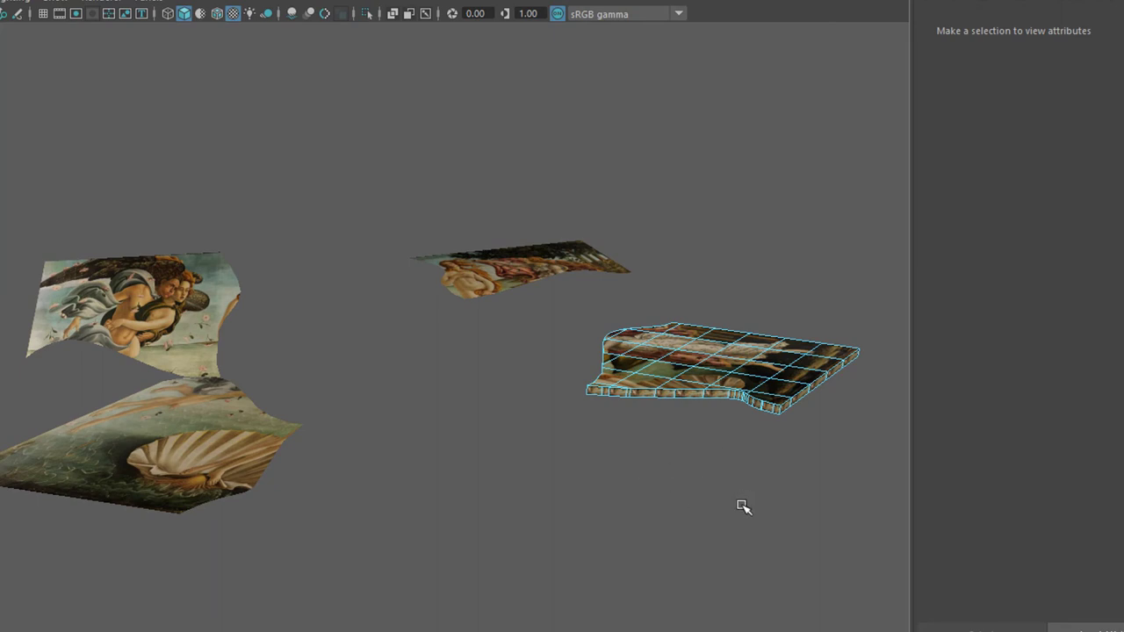
pyautogui.press('F8')
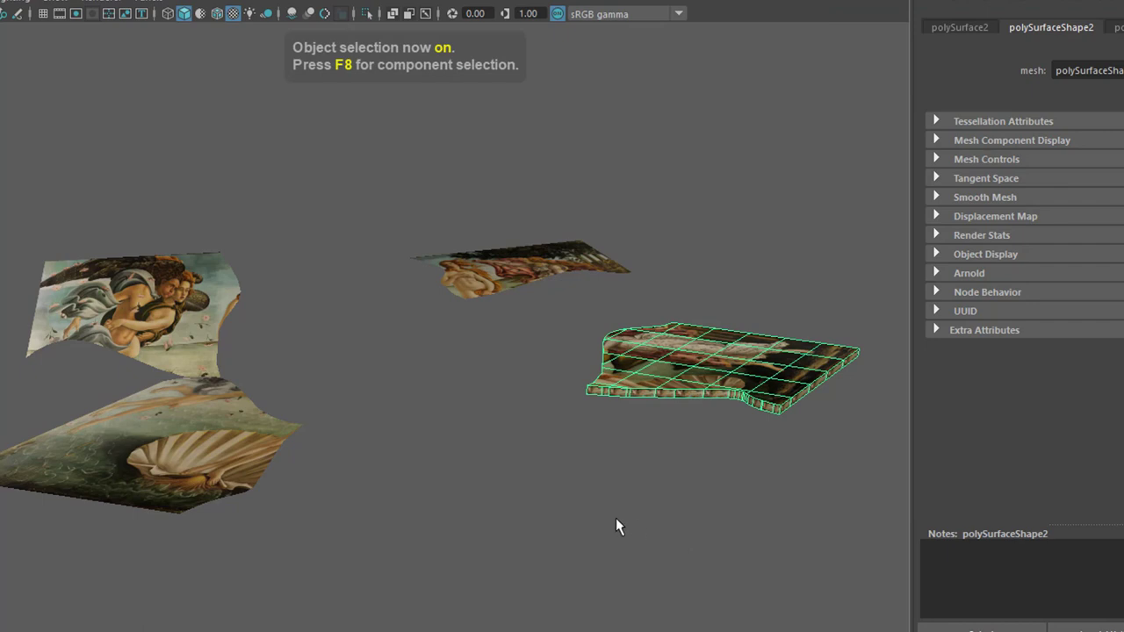
# Step: Deselect the thickened piece and orbit low to watch the pieces reassemble into the painting
pyautogui.keyDown('alt'); pyautogui.moveTo(618, 527); pyautogui.dragTo(617, 560); pyautogui.keyUp('alt')
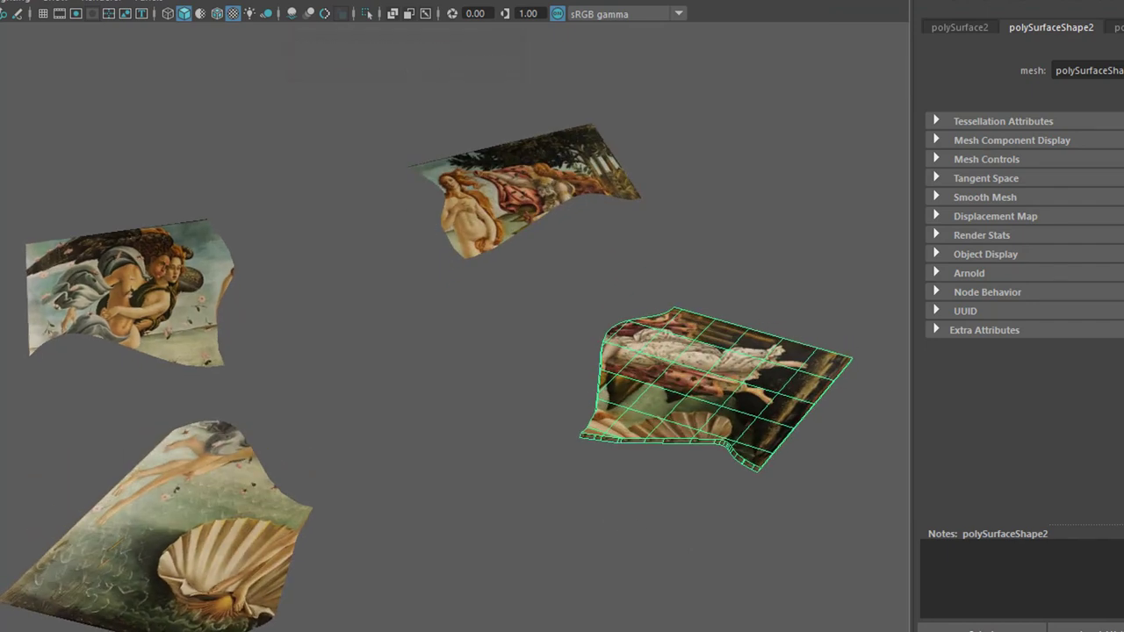
pyautogui.click(724, 541)
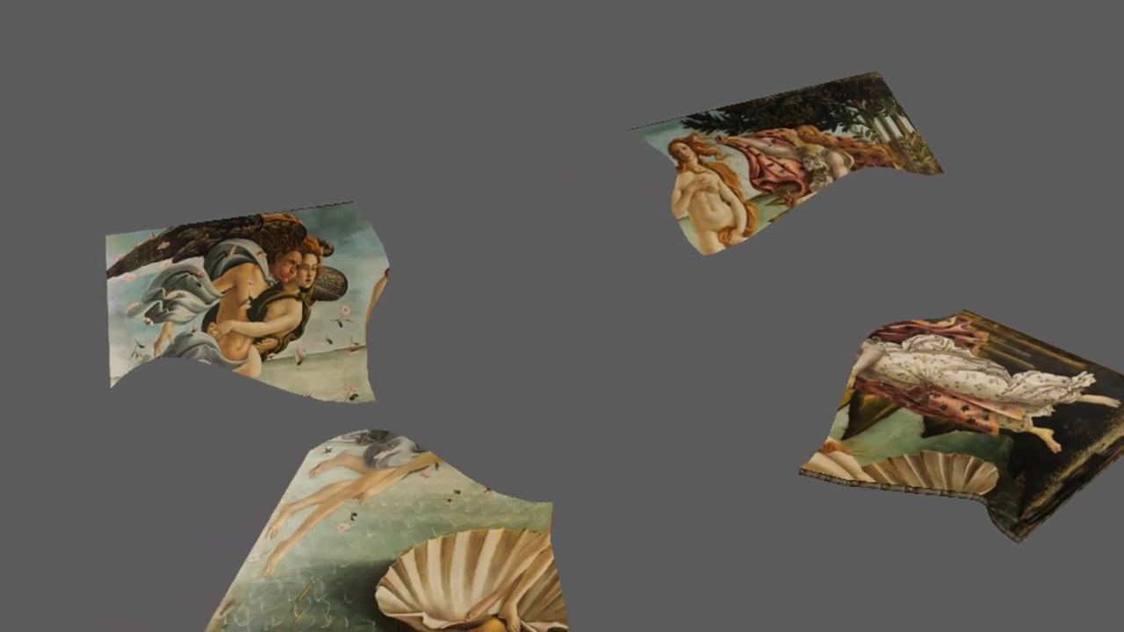
pyautogui.moveTo(878, 624)
pyautogui.mouseDown()
pyautogui.moveTo(979, 595)
pyautogui.moveTo(1029, 537)
pyautogui.moveTo(925, 592)
pyautogui.mouseUp()
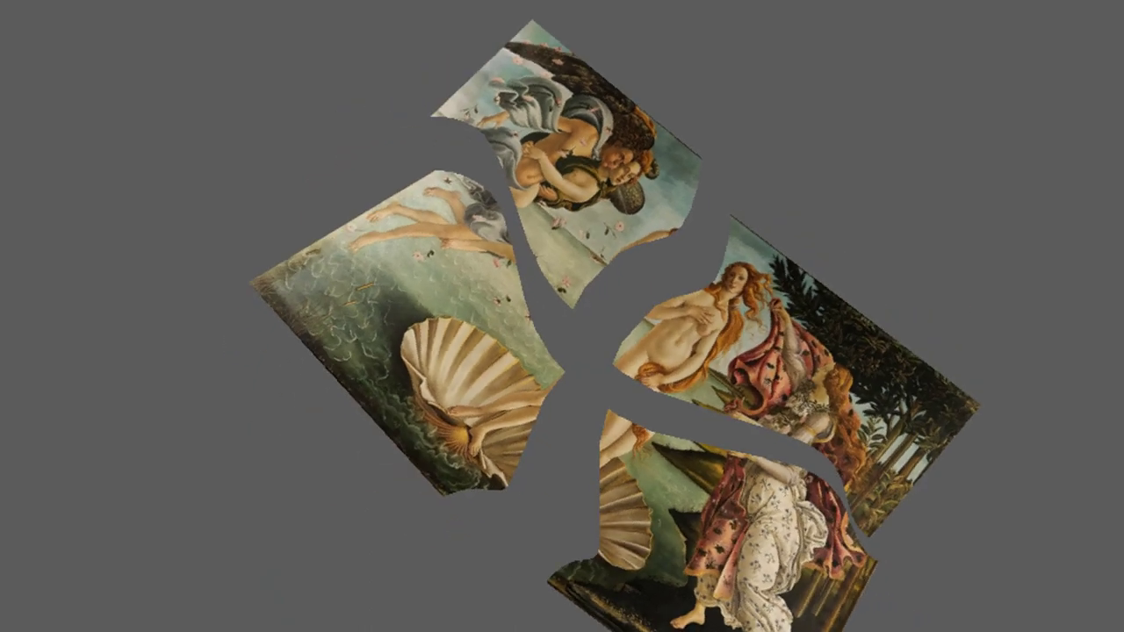